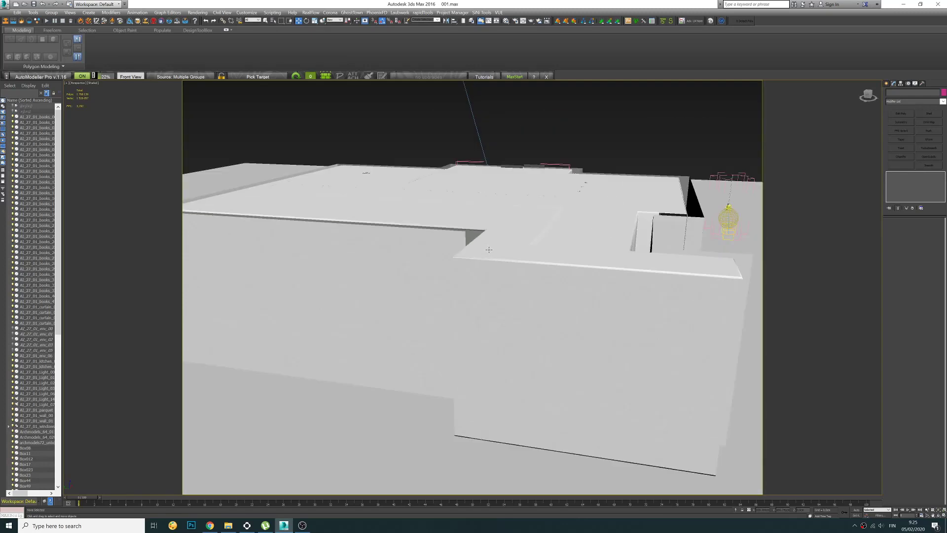
# Step: Select all objects in the scene and start an Export Selected to FBX with the Desktop as the destination
pyautogui.click(494, 247)
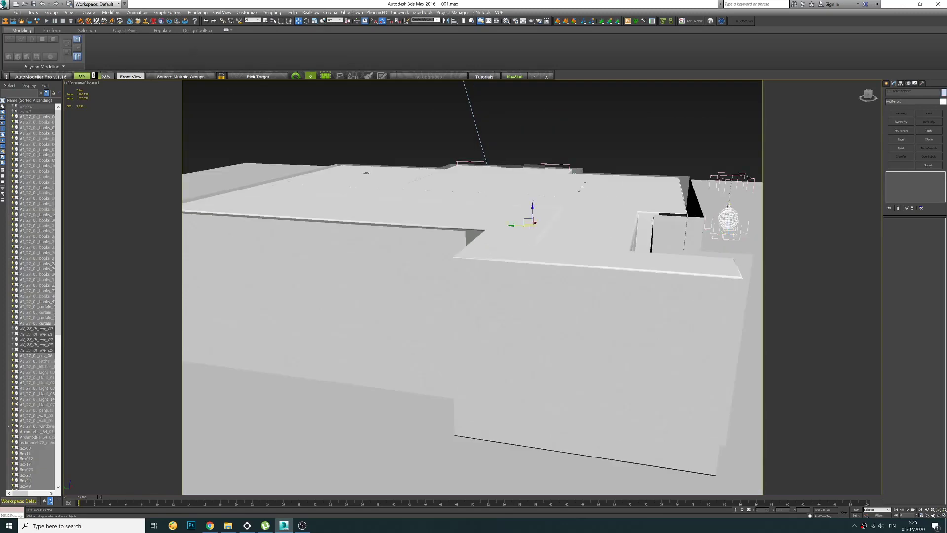
pyautogui.click(4, 5)
pyautogui.moveTo(18, 125)
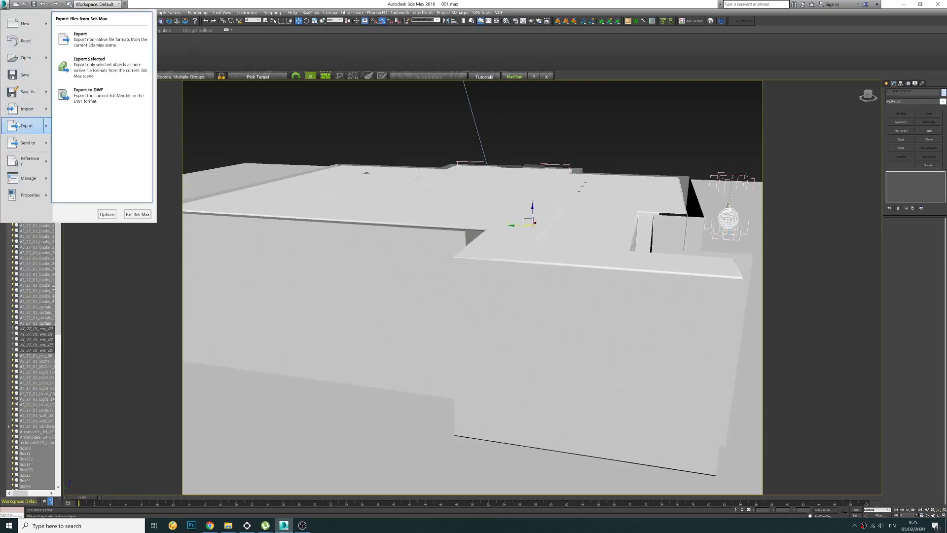
pyautogui.click(89, 67)
pyautogui.click(22, 69)
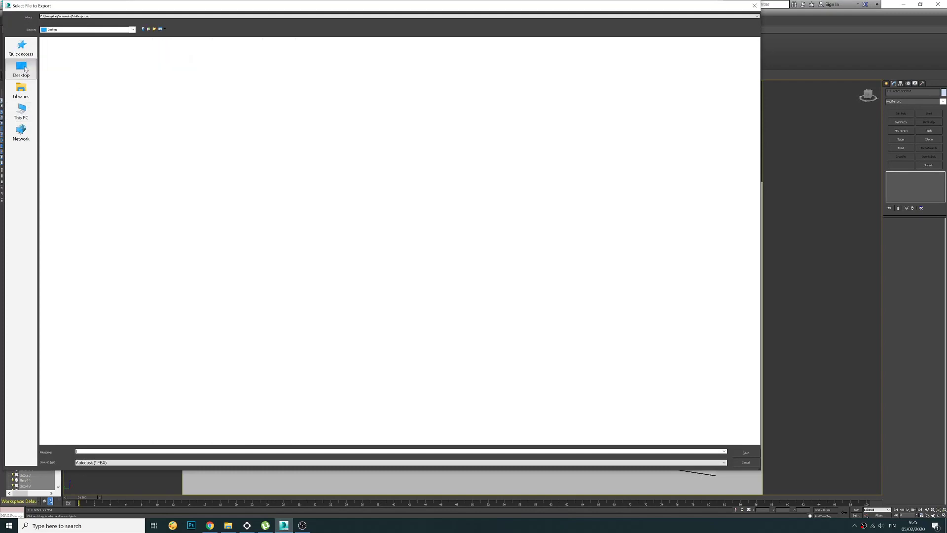
# Step: Create an Olohuone folder on the Desktop and export the selection into it as the FBX file Olohoune_01
pyautogui.click(156, 30)
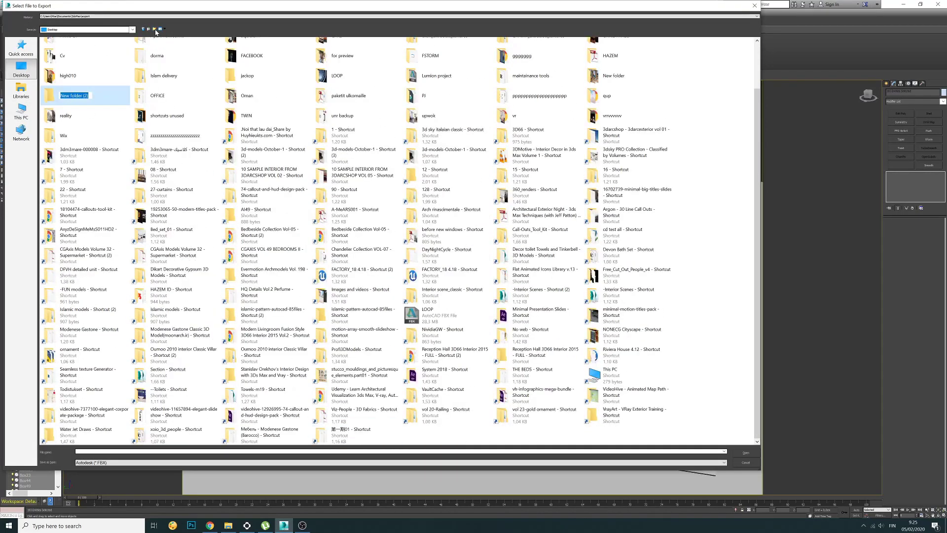
pyautogui.write('Olohuone')
pyautogui.press('Return')
pyautogui.press('Return')
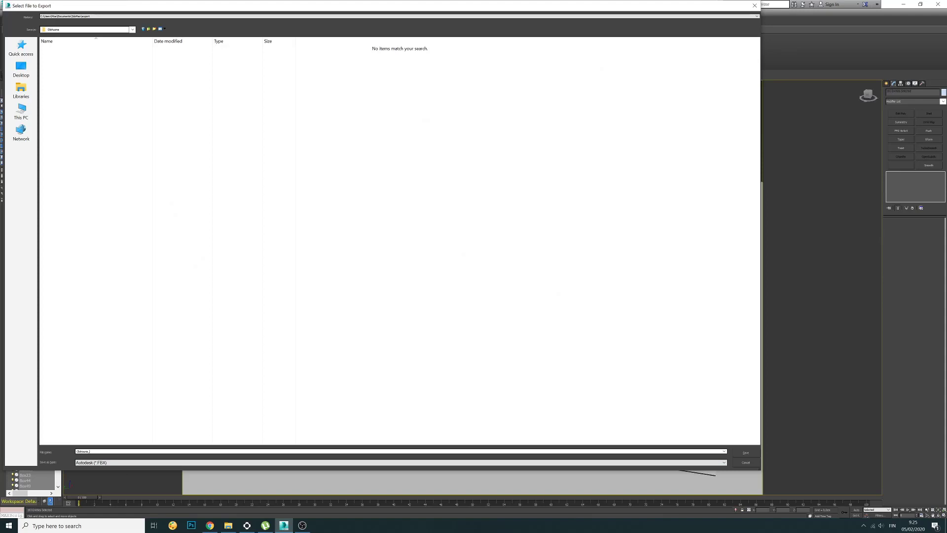
pyautogui.press('Return')
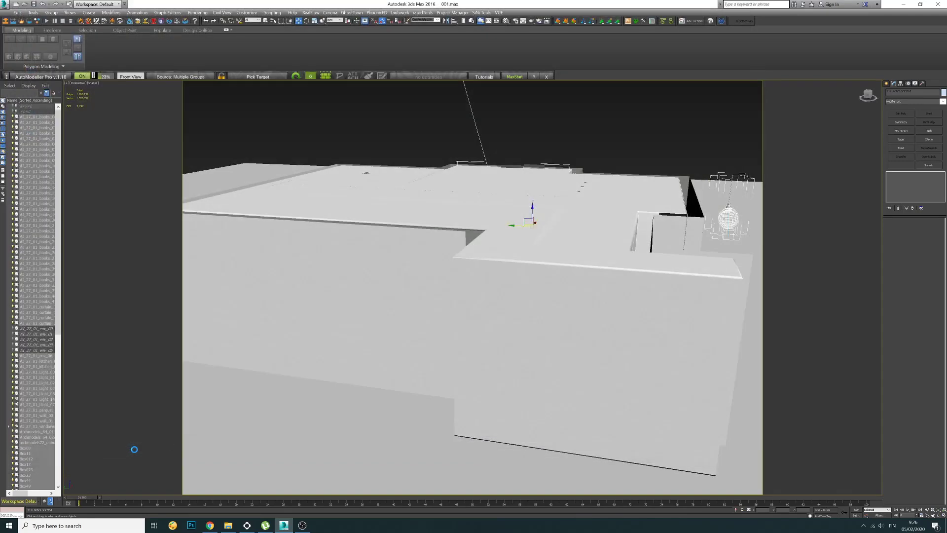
pyautogui.click(574, 421)
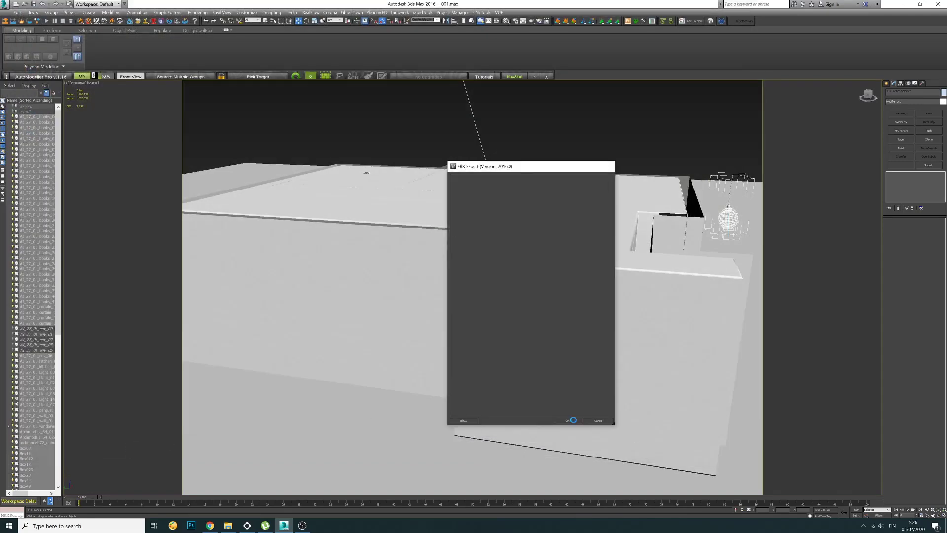
# Step: Launch Twinmotion from the Epic Games launcher, minimize the launcher and dismiss the FBX export warnings in 3ds Max
pyautogui.click(9, 526)
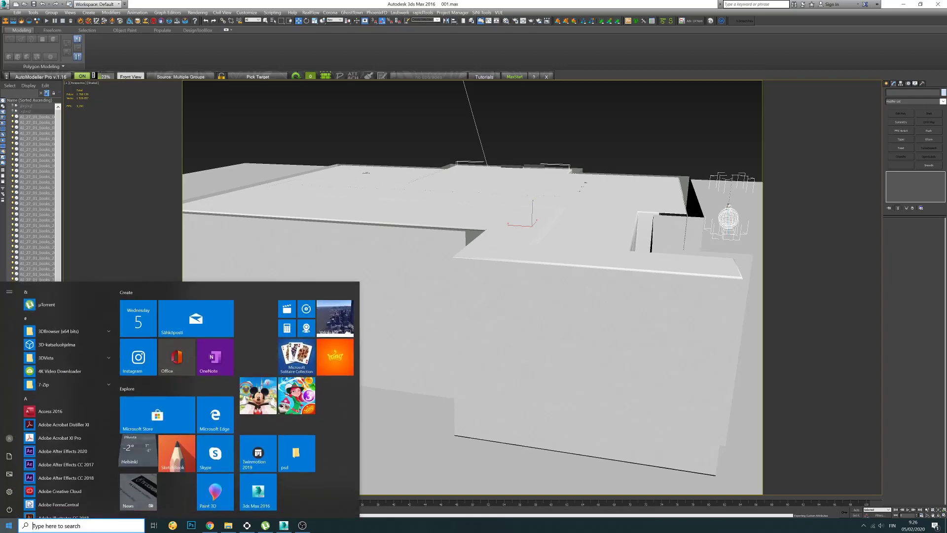
pyautogui.write('e')
pyautogui.click(99, 319)
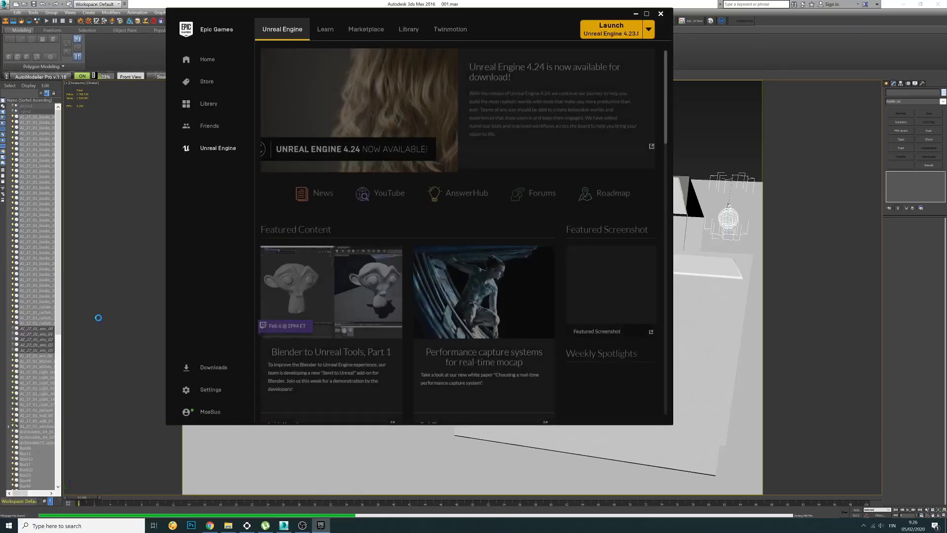
pyautogui.click(445, 30)
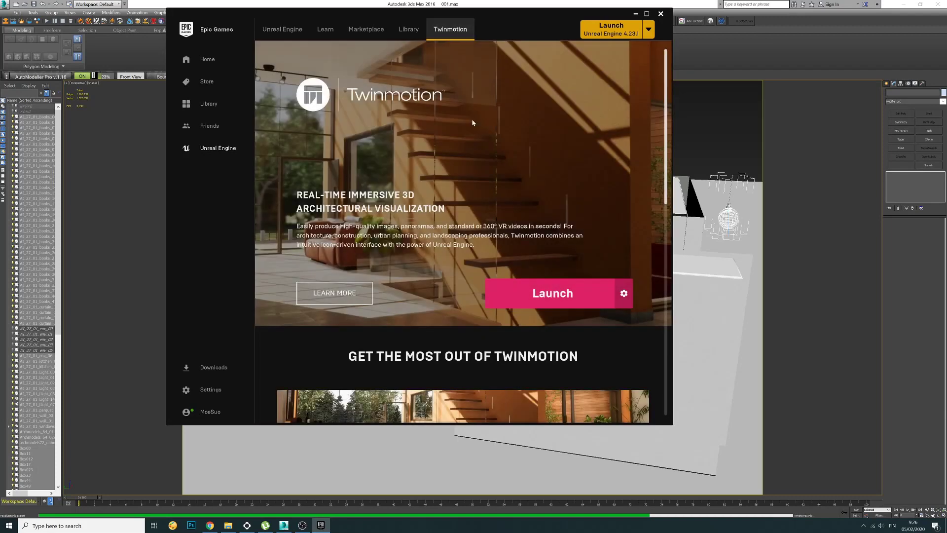
pyautogui.click(549, 293)
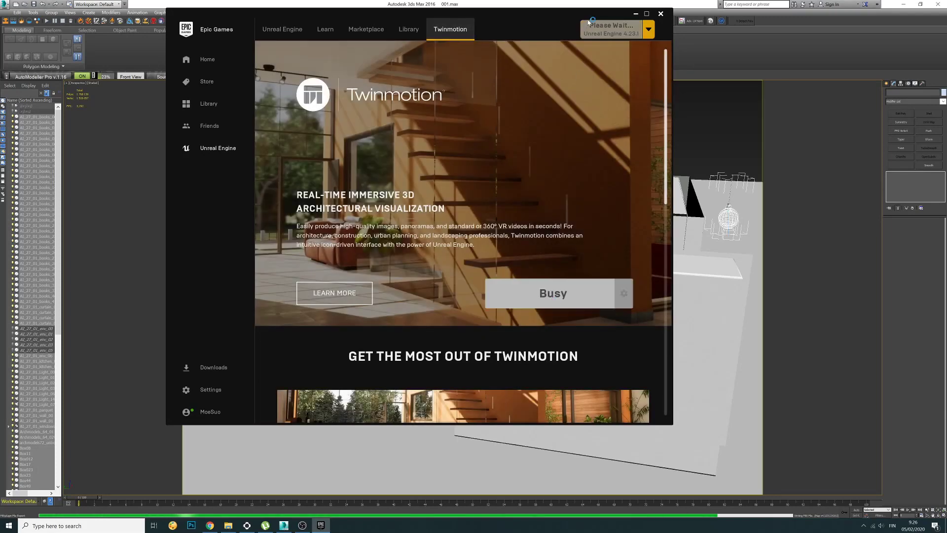
pyautogui.click(634, 15)
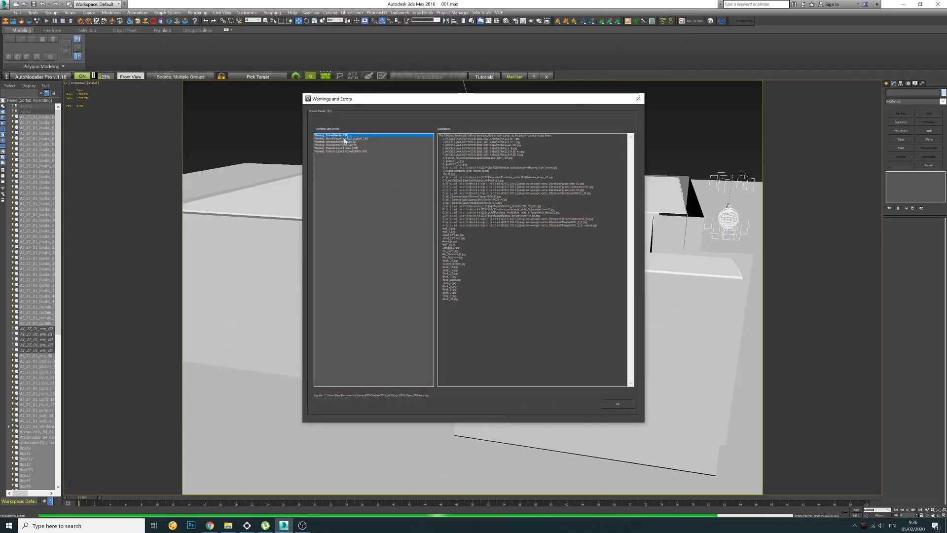
pyautogui.click(618, 404)
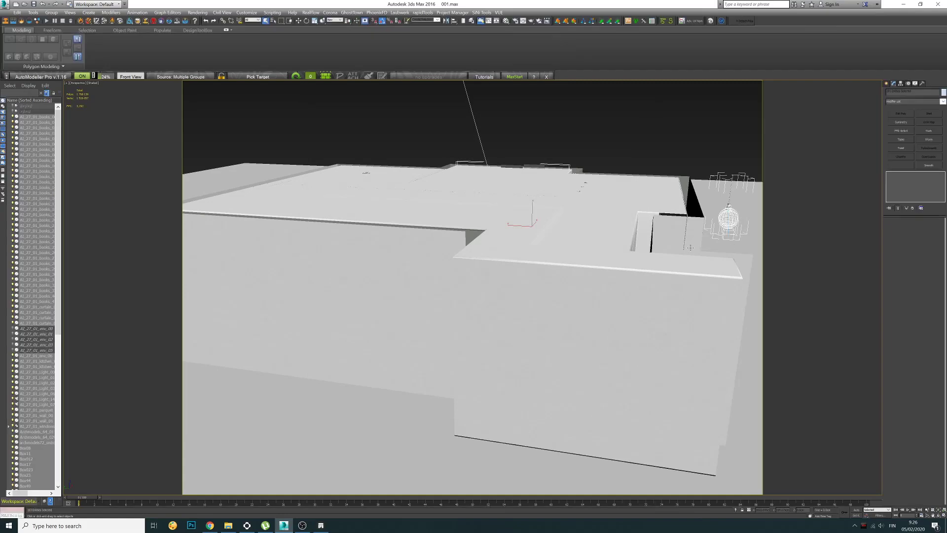
# Step: Reset the transforms of all selected objects with Reset XForm and convert them to editable geometry
pyautogui.click(924, 83)
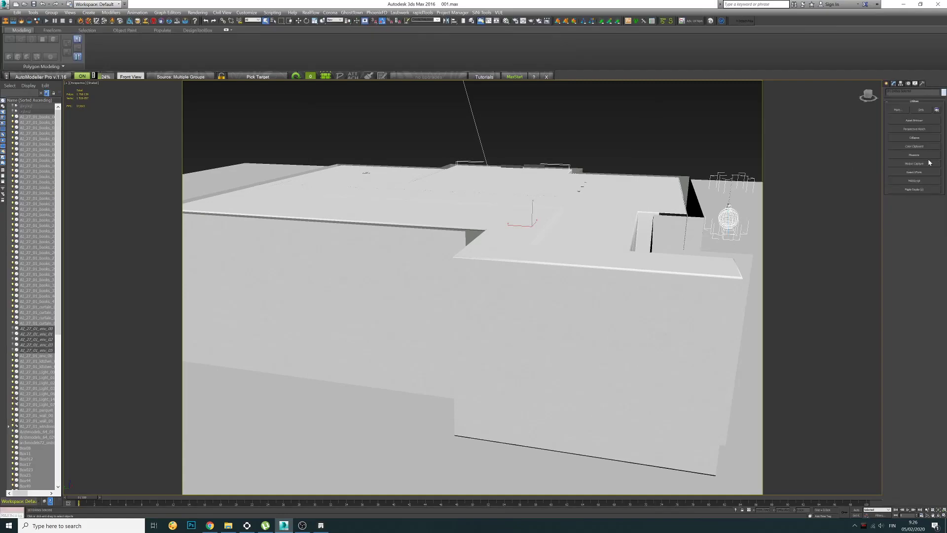
pyautogui.click(914, 172)
pyautogui.click(905, 213)
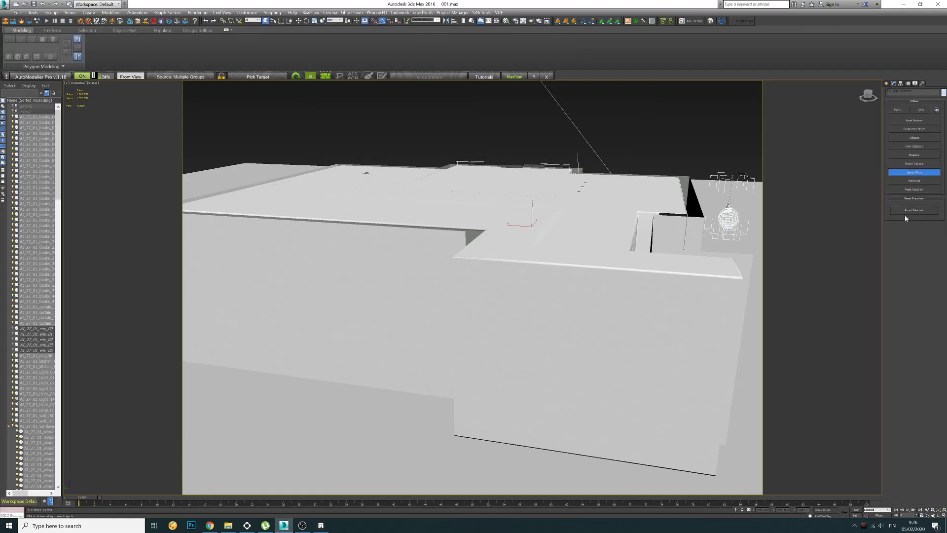
pyautogui.rightClick(496, 254)
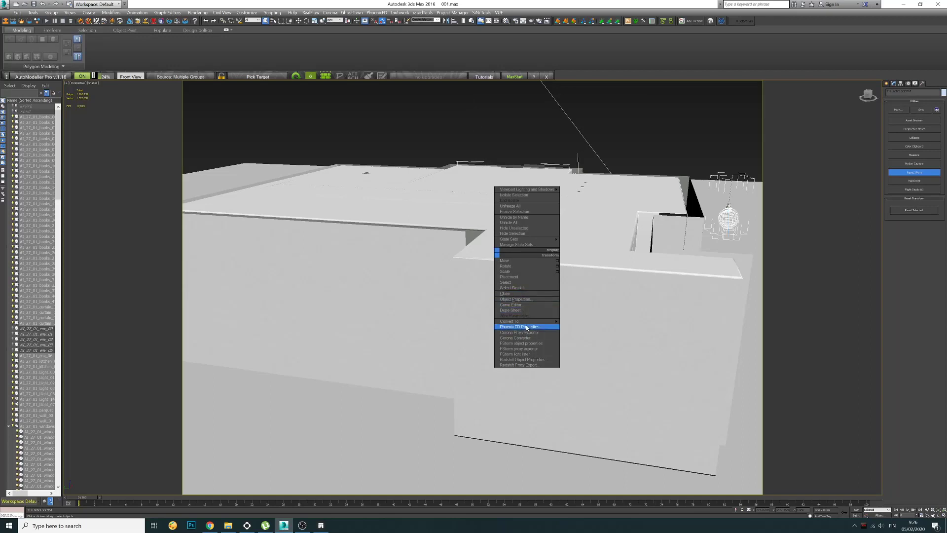
pyautogui.moveTo(555, 323)
pyautogui.click(586, 327)
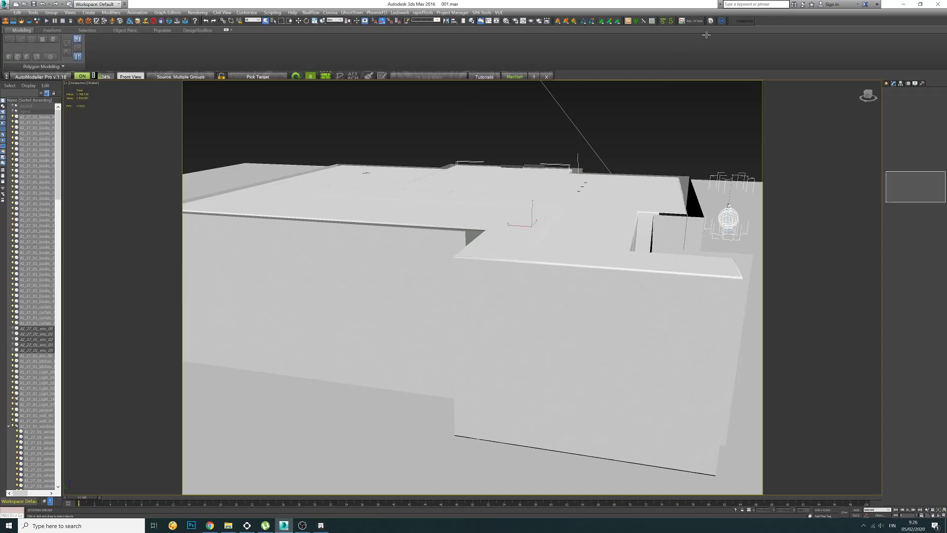
# Step: Convert all scene materials from V-Ray to Standard with the V-RayMtl Converter, then close the converter
pyautogui.click(711, 21)
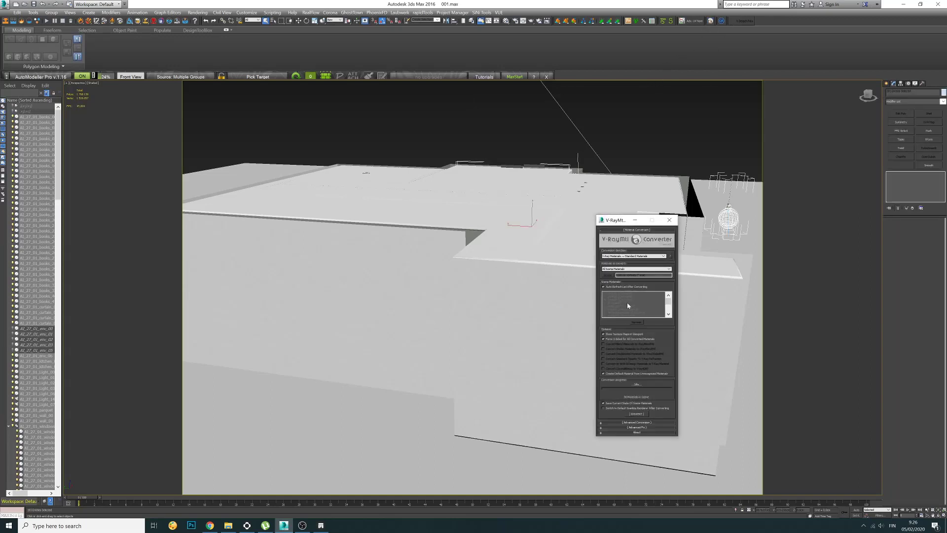
pyautogui.click(637, 415)
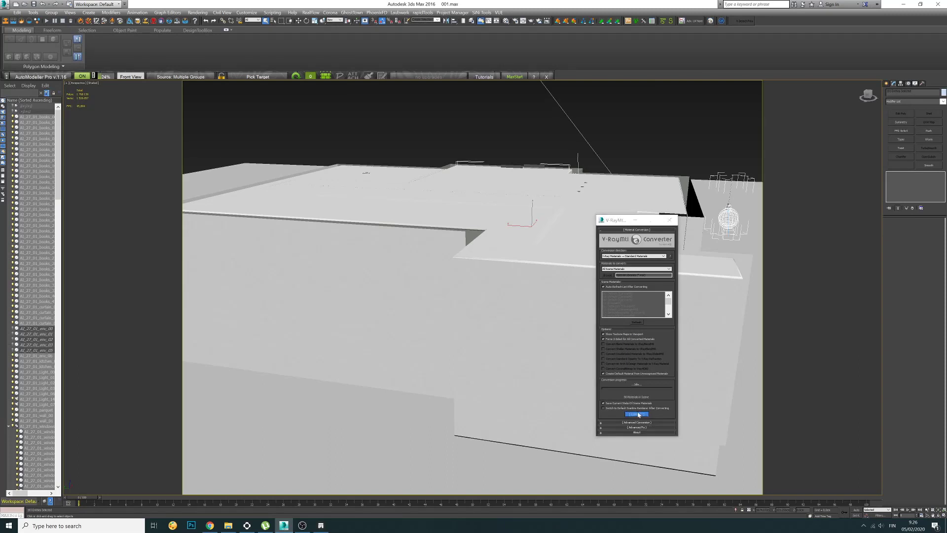
pyautogui.click(498, 296)
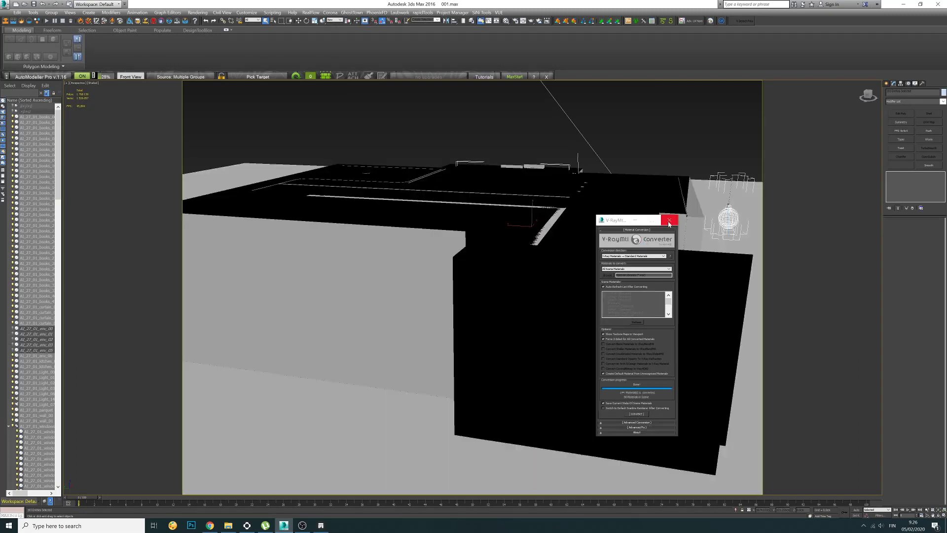
pyautogui.click(669, 220)
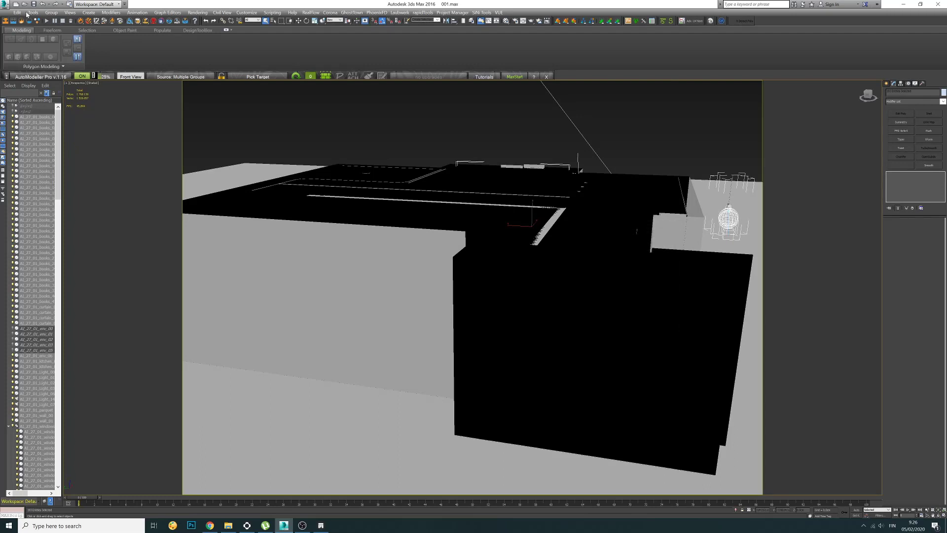
# Step: Export the selected objects to FBX again, overwriting Olohoune_01 in the Olohuone folder, and dismiss the export warnings
pyautogui.click(6, 6)
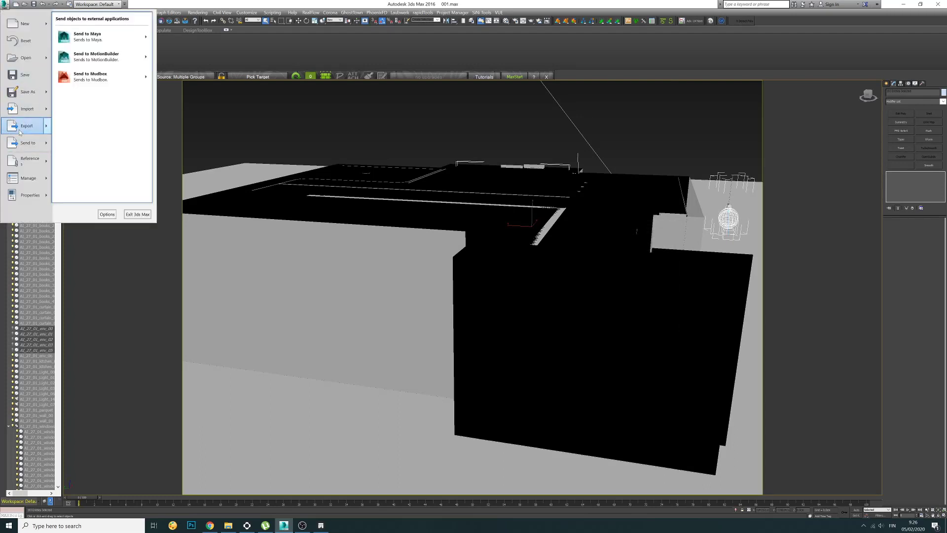
pyautogui.moveTo(26, 126)
pyautogui.click(91, 70)
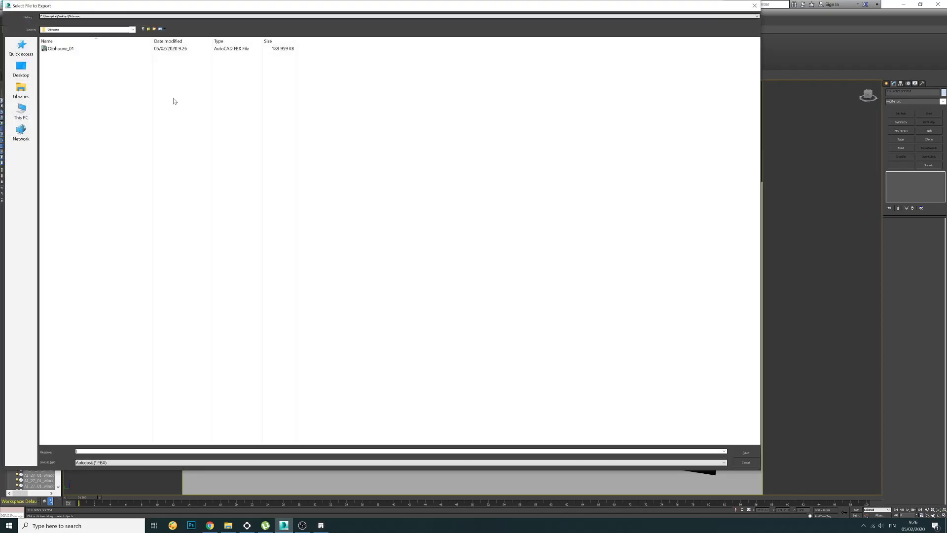
pyautogui.doubleClick(56, 49)
pyautogui.press('y')
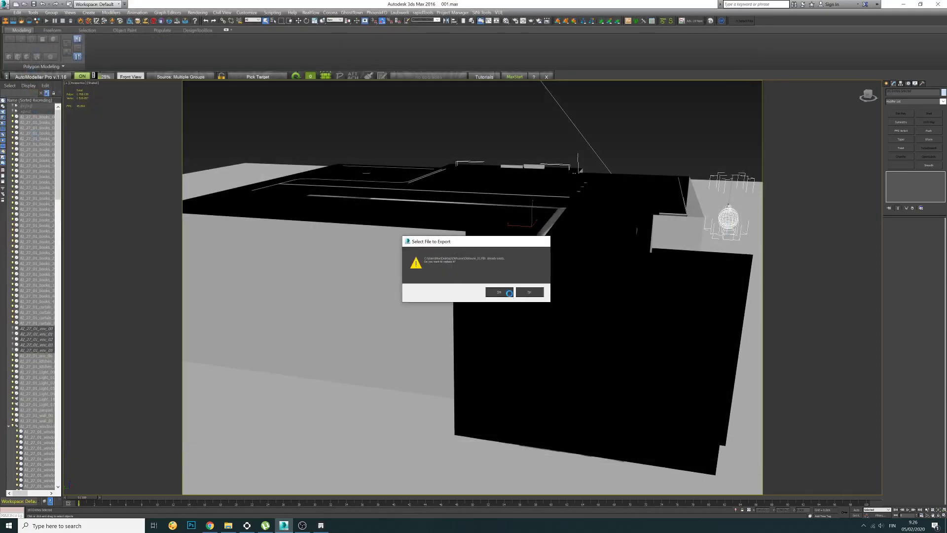
pyautogui.click(507, 292)
pyautogui.click(567, 421)
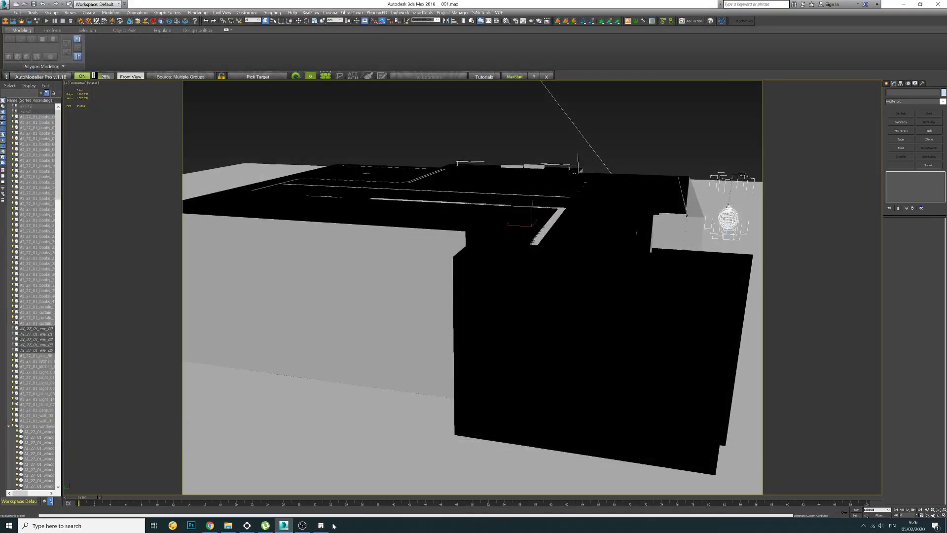
pyautogui.moveTo(321, 526)
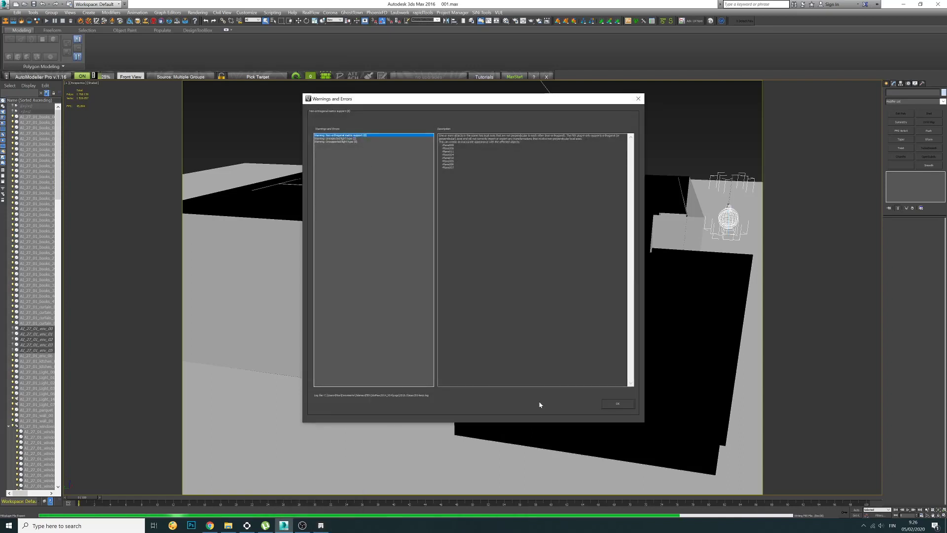
pyautogui.click(617, 405)
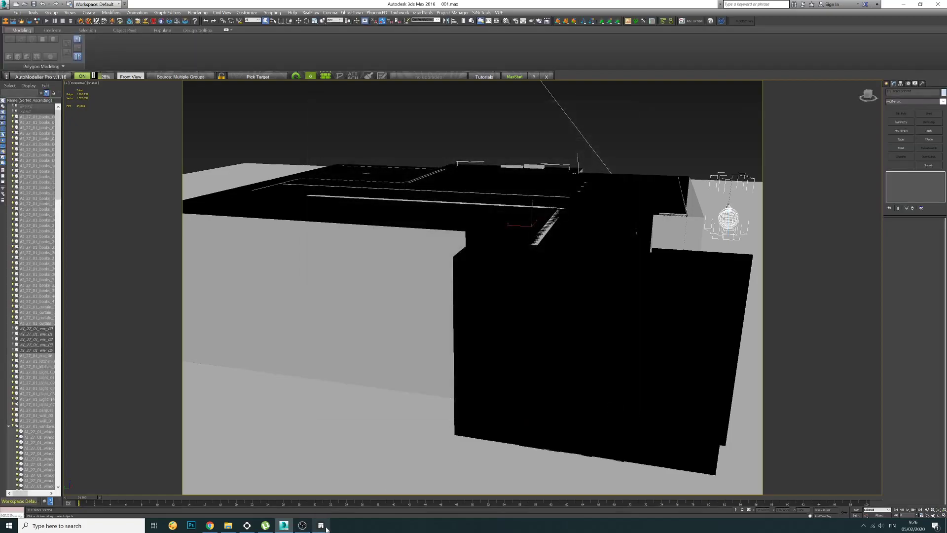
# Step: Switch to Twinmotion, close the welcome window and start choosing a file to import
pyautogui.click(302, 525)
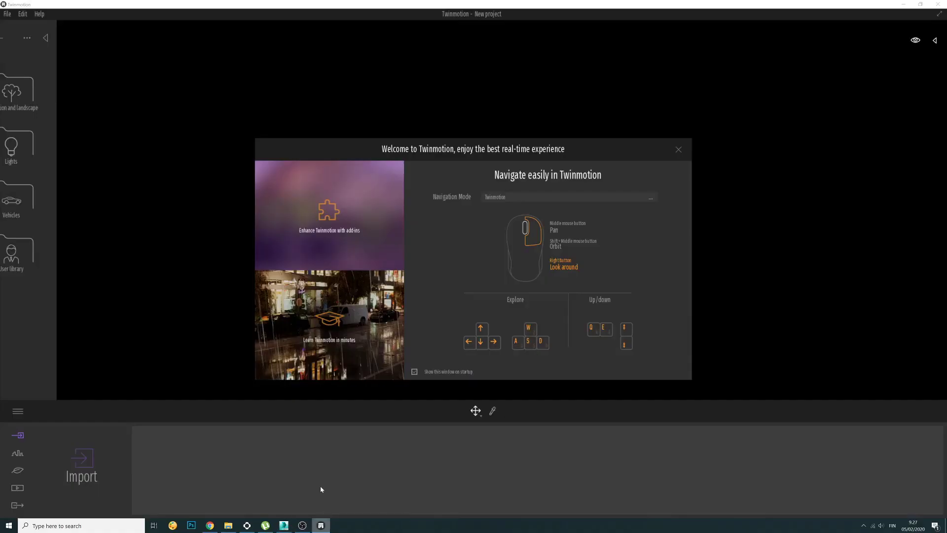
pyautogui.click(677, 150)
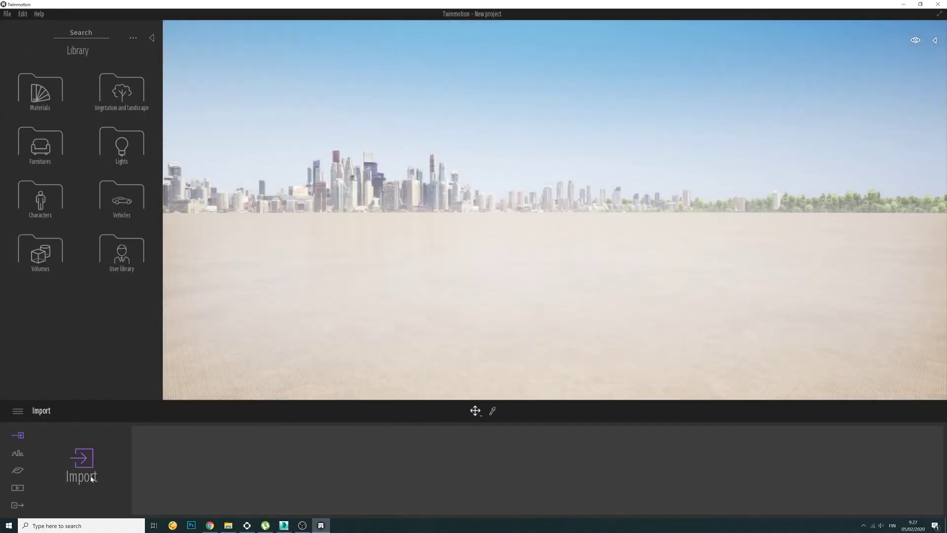
pyautogui.click(81, 461)
pyautogui.click(468, 241)
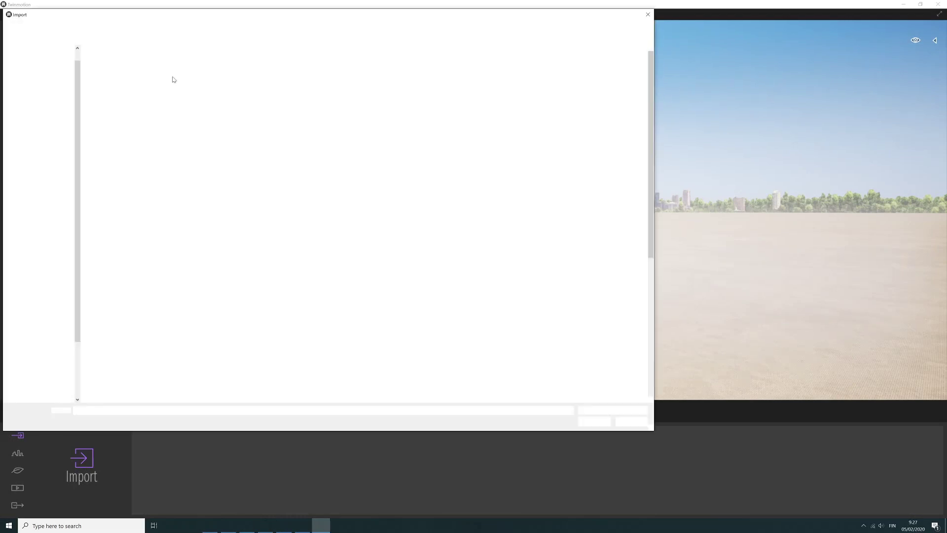
# Step: Browse to the Olohuone folder on the Desktop and import Olohoune_01 into the new project
pyautogui.click(30, 57)
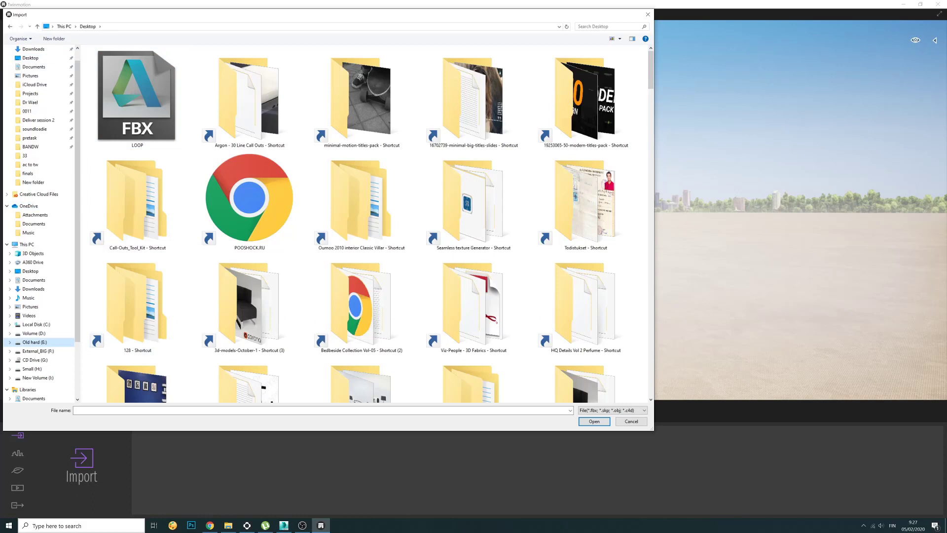
pyautogui.click(271, 412)
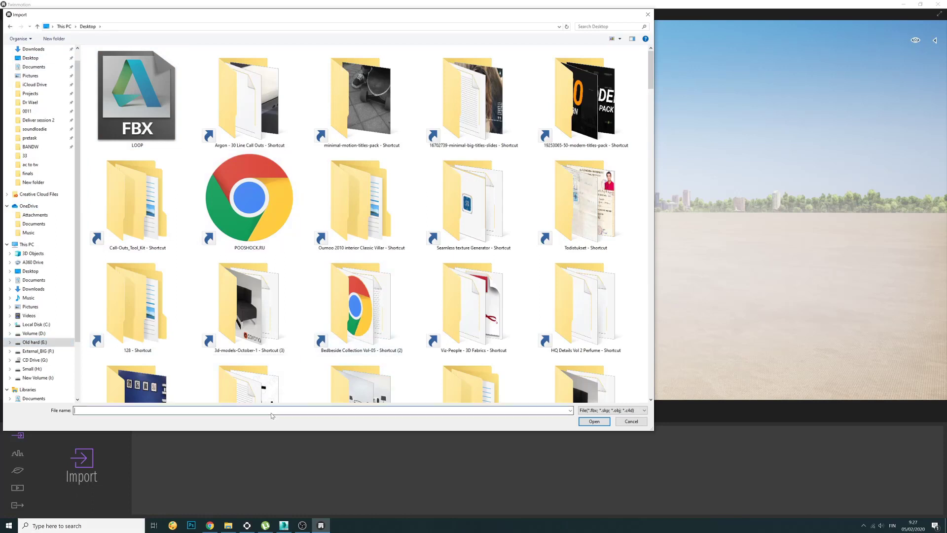
pyautogui.write('olo')
pyautogui.click(224, 416)
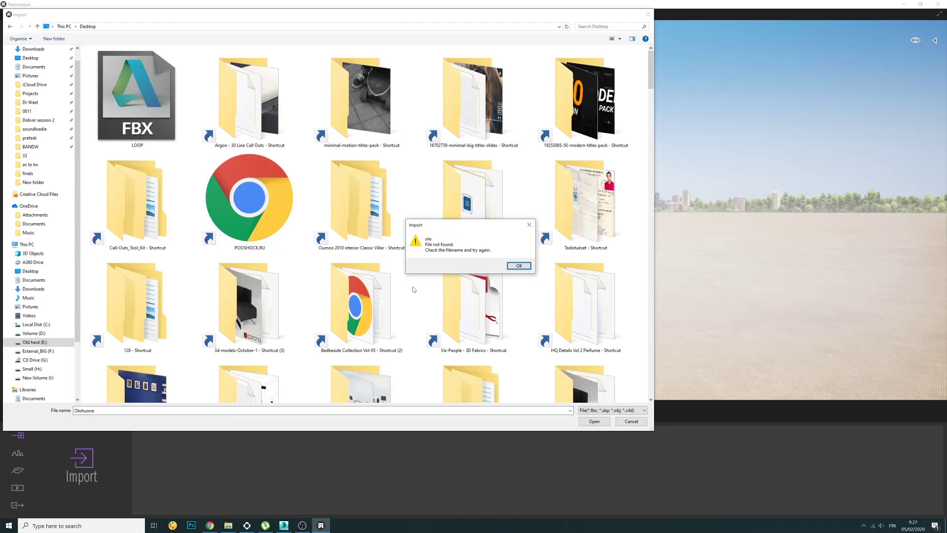
pyautogui.click(519, 266)
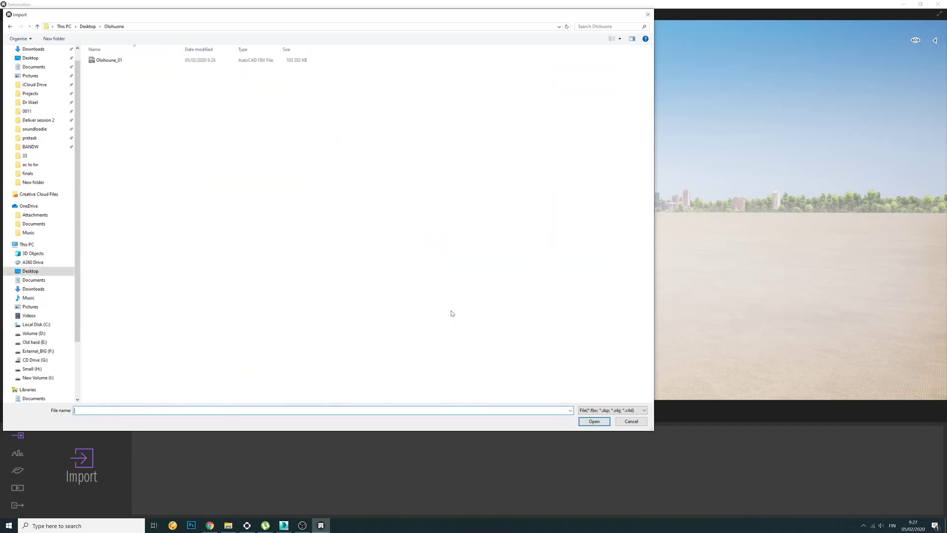
pyautogui.doubleClick(131, 61)
pyautogui.click(519, 306)
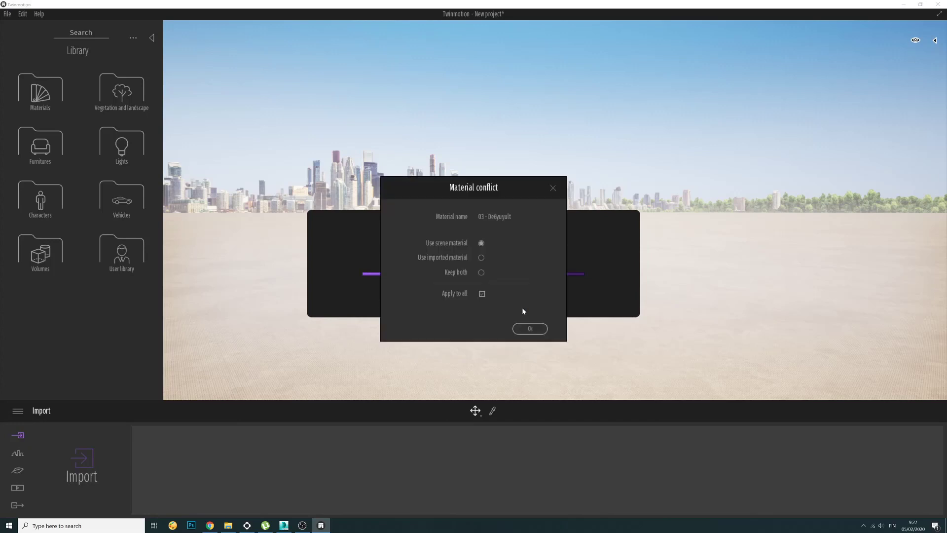
# Step: Resolve the material conflict by using the scene material for all, then bring the camera inside the imported living room
pyautogui.click(532, 327)
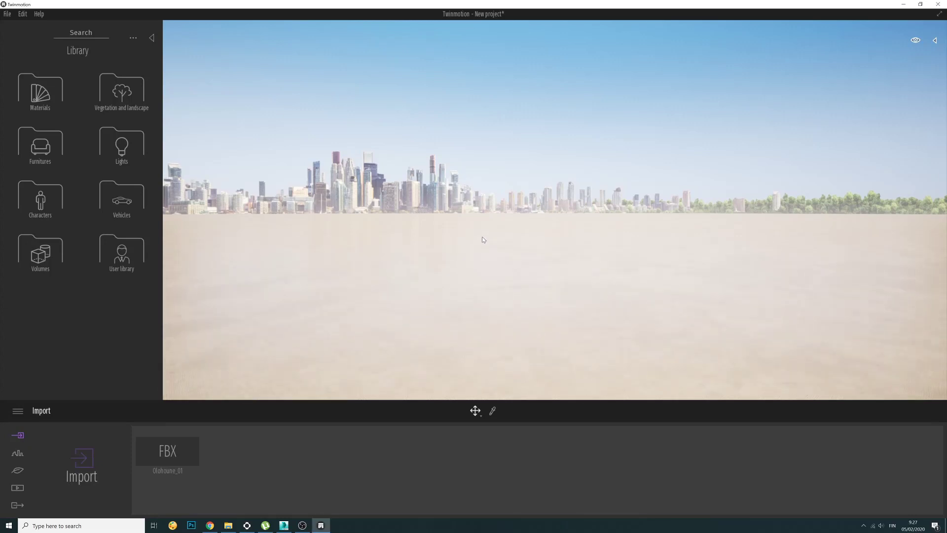
pyautogui.scroll(-3, 482, 236)
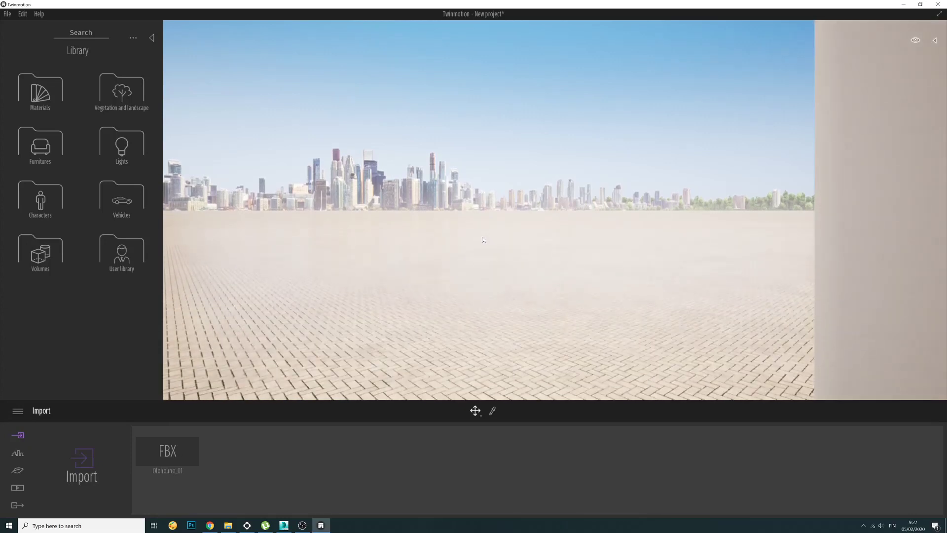
pyautogui.moveTo(481, 236); pyautogui.dragTo(824, 237, button='right')
pyautogui.press('w')
pyautogui.press('w')
pyautogui.press('d')
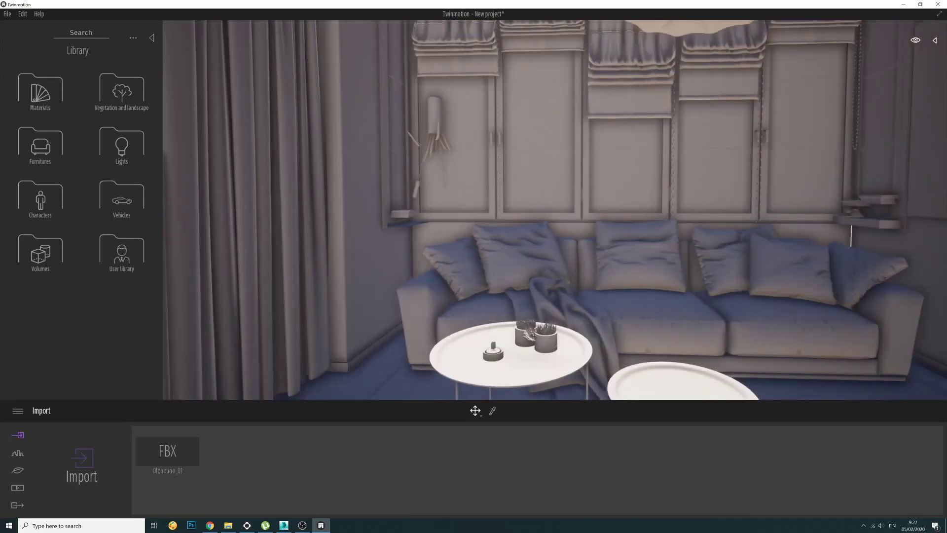
pyautogui.press('s')
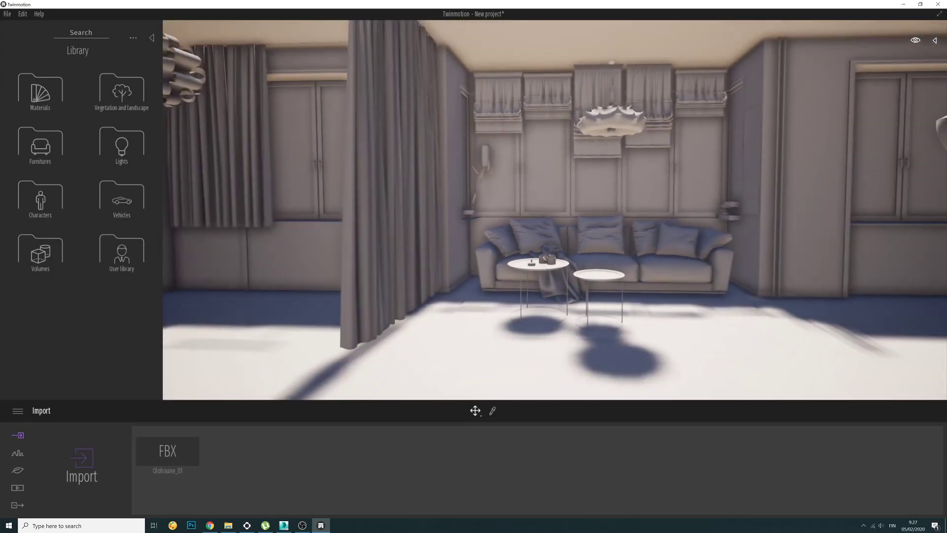
pyautogui.moveTo(823, 238); pyautogui.dragTo(845, 227, button='right')
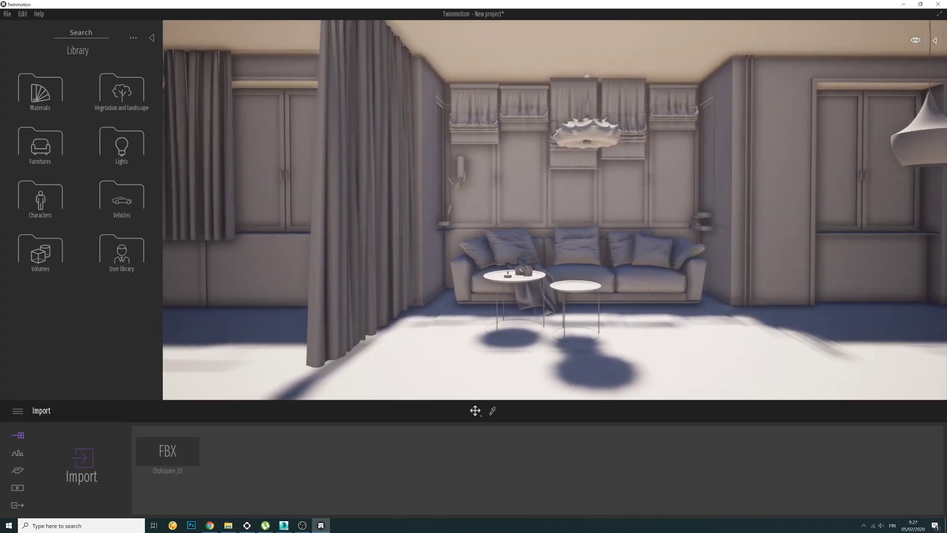
# Step: Move the camera through the room and frame the sofa and coffee tables frontally against the windows
pyautogui.press('Down')
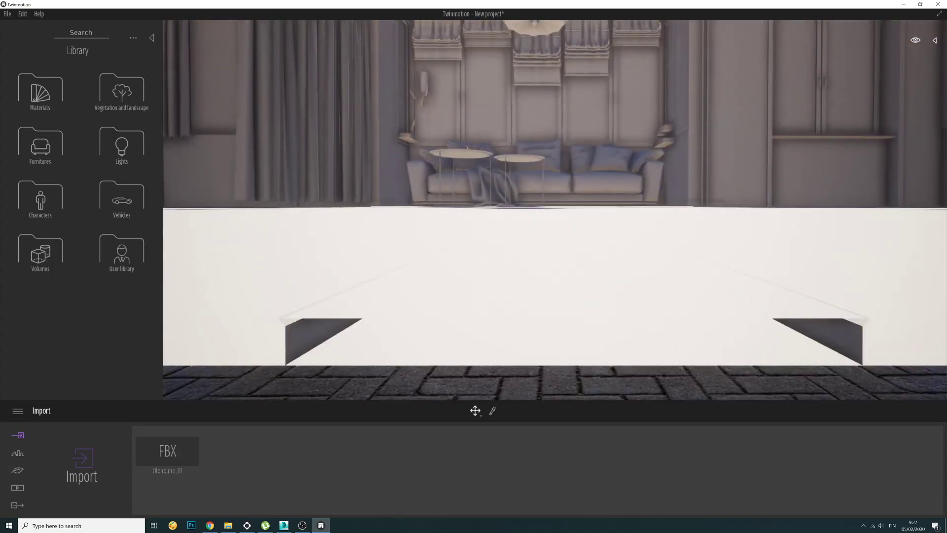
pyautogui.press('Up')
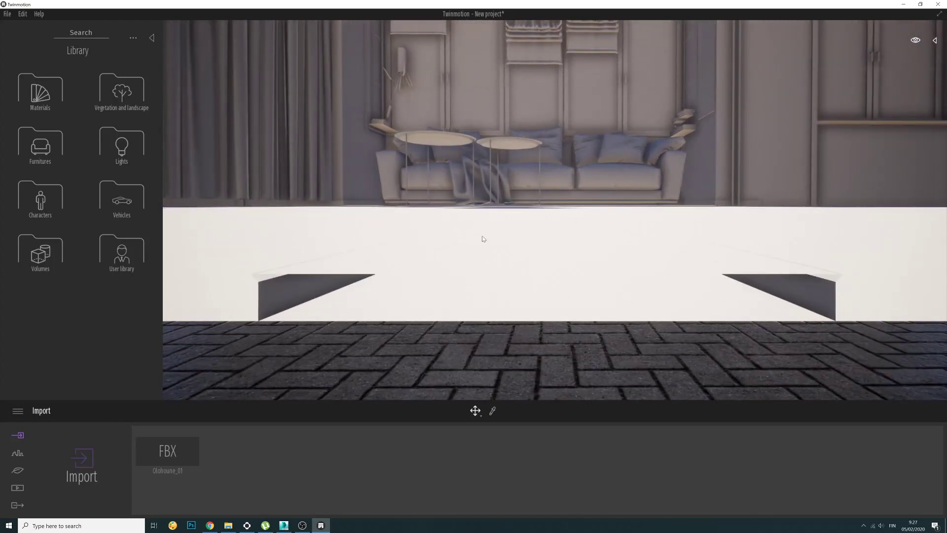
pyautogui.press('Up')
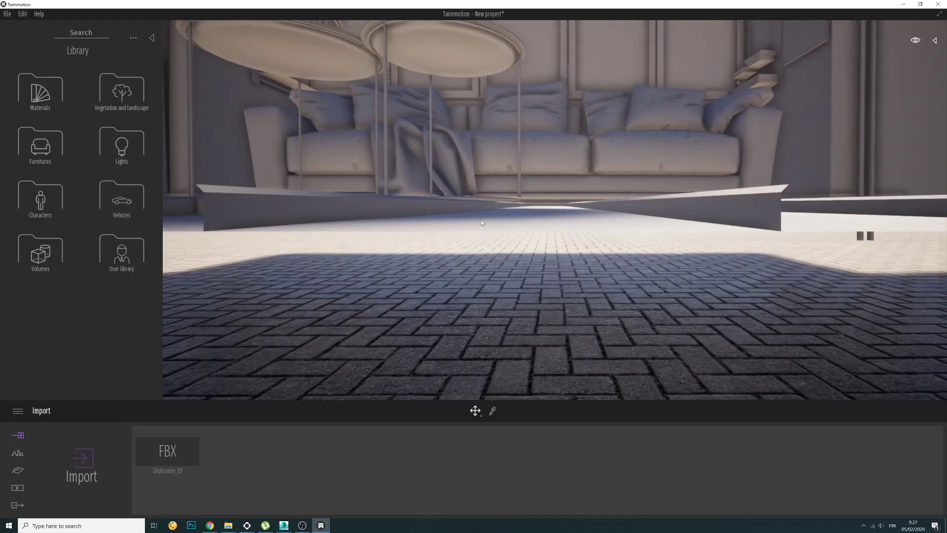
pyautogui.press('Up')
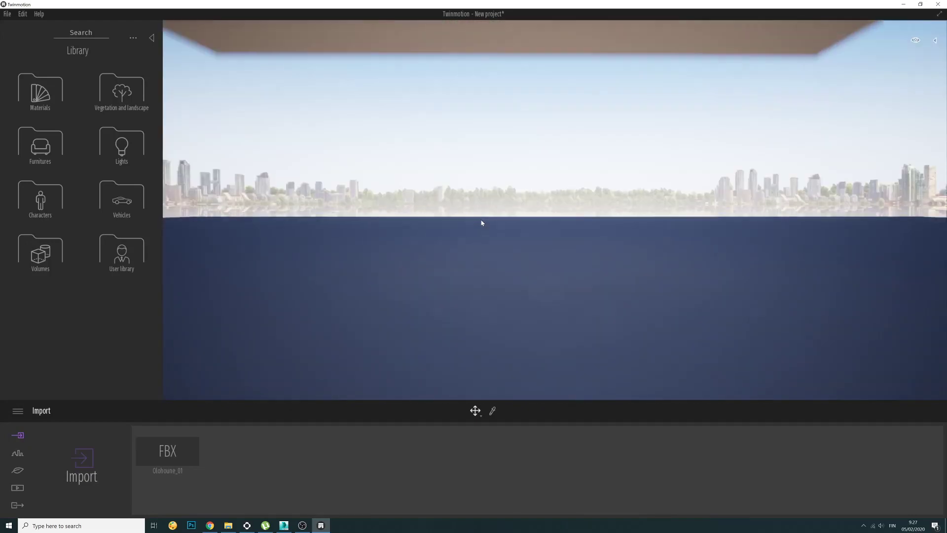
pyautogui.scroll(-8, 482, 223)
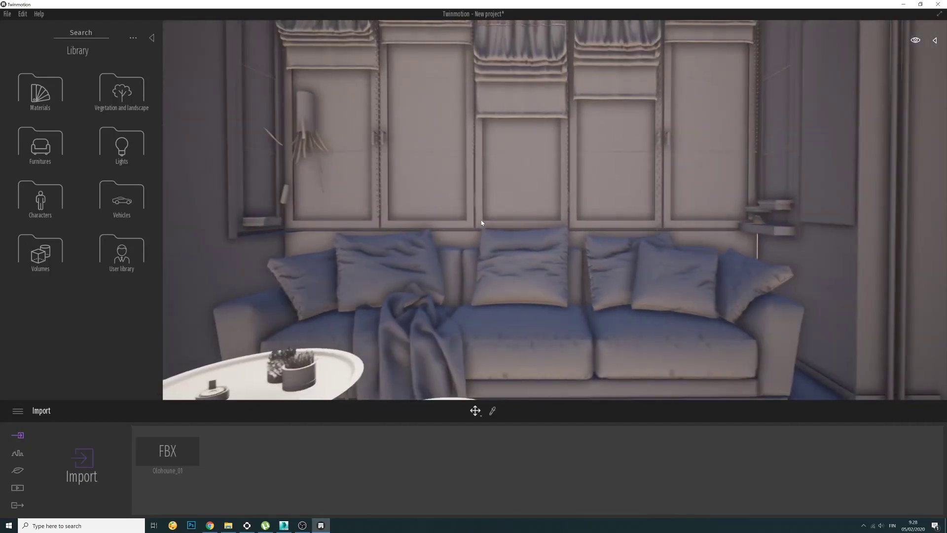
pyautogui.press('Down')
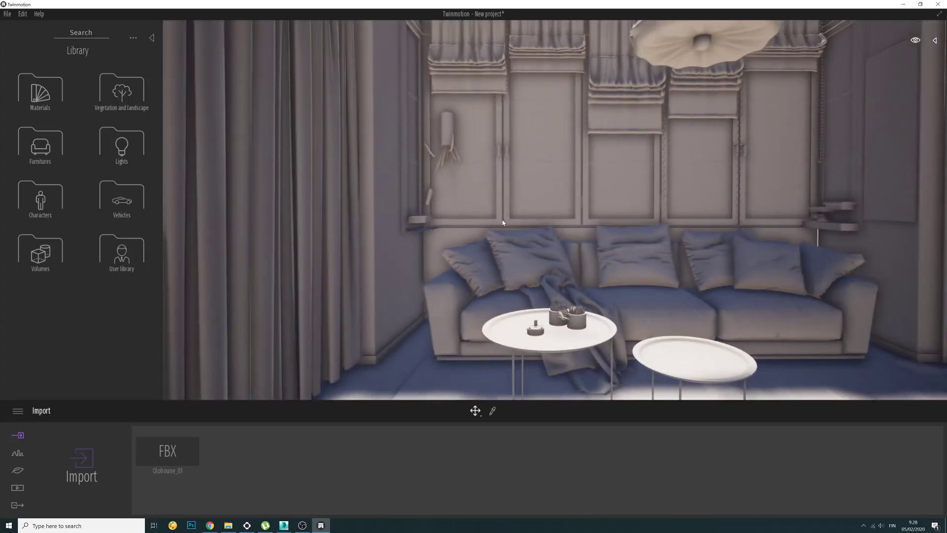
pyautogui.press('Right')
pyautogui.press('Right')
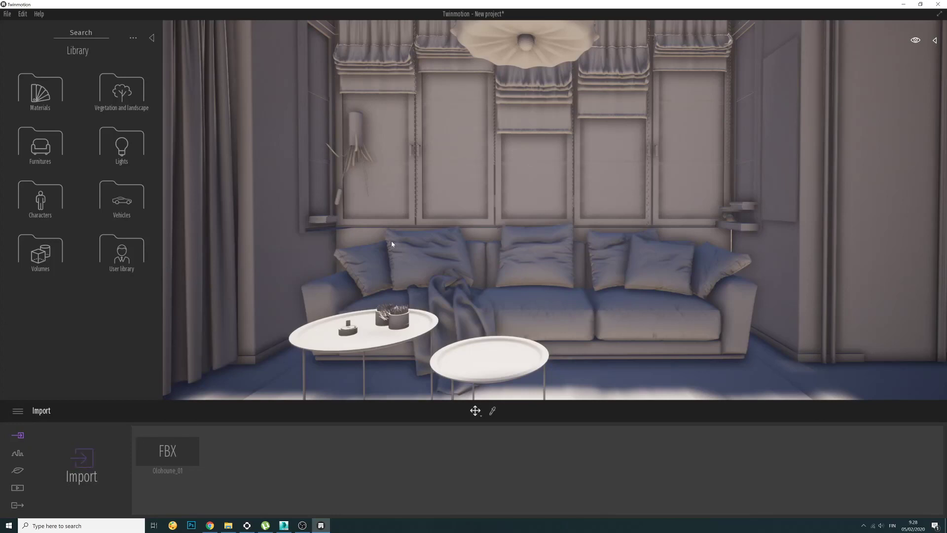
# Step: Apply the Clear glass material to the window panes and delete the hanging object in front of the leftmost window
pyautogui.click(40, 91)
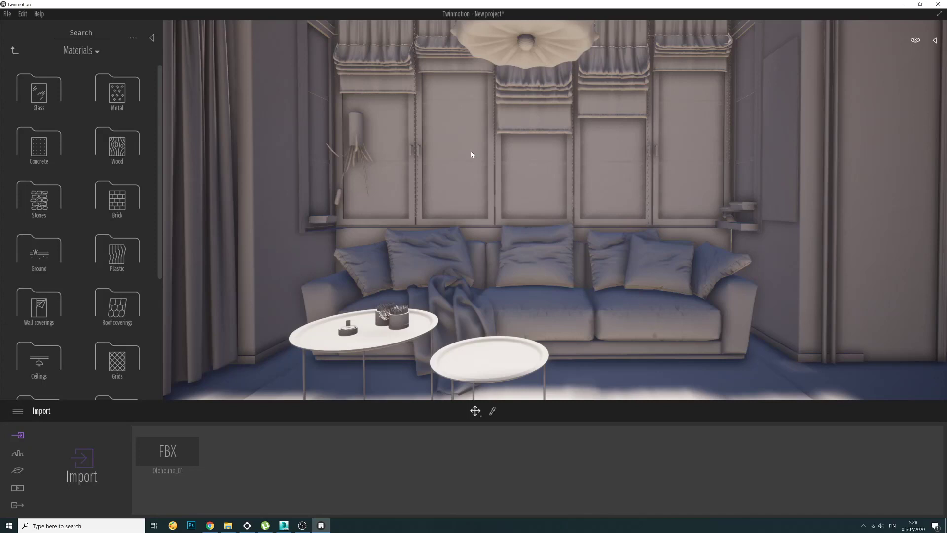
pyautogui.click(39, 91)
pyautogui.moveTo(39, 91); pyautogui.dragTo(465, 143)
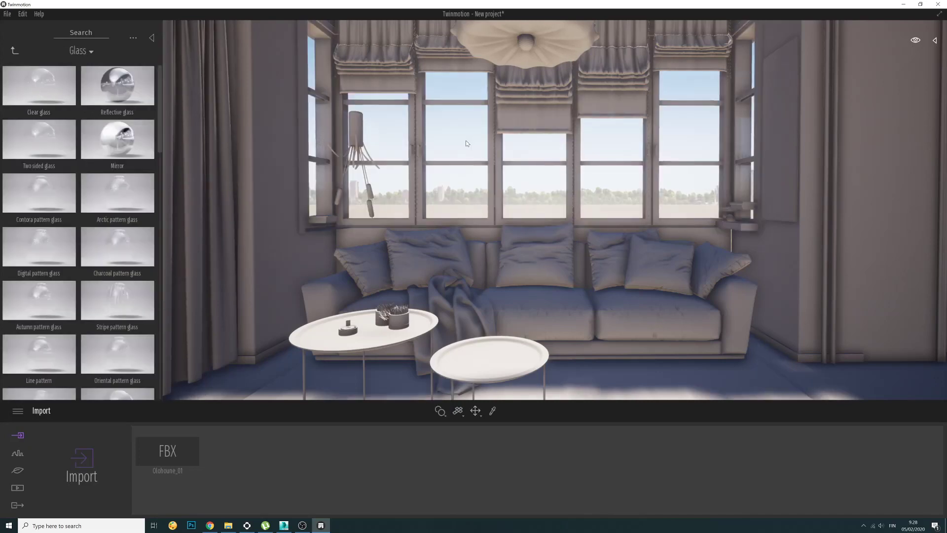
pyautogui.click(360, 149)
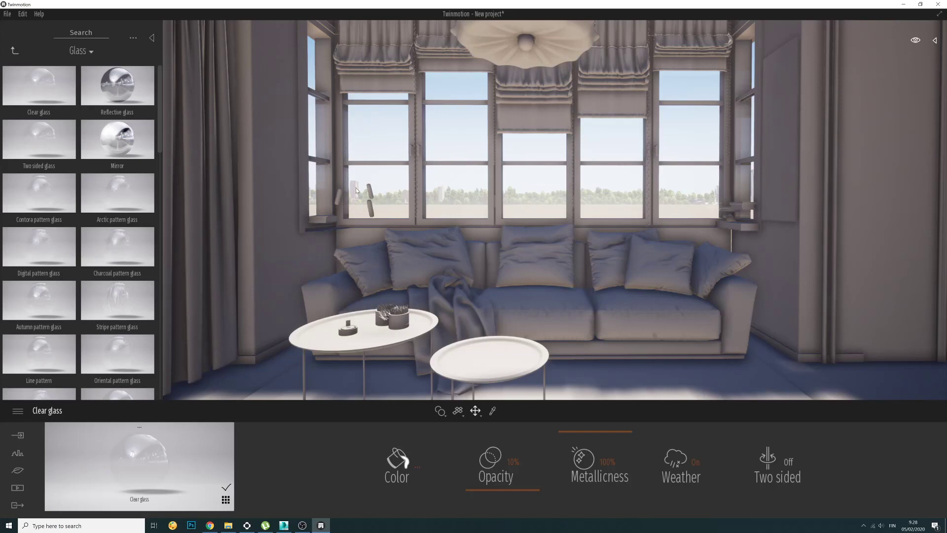
pyautogui.click(338, 200)
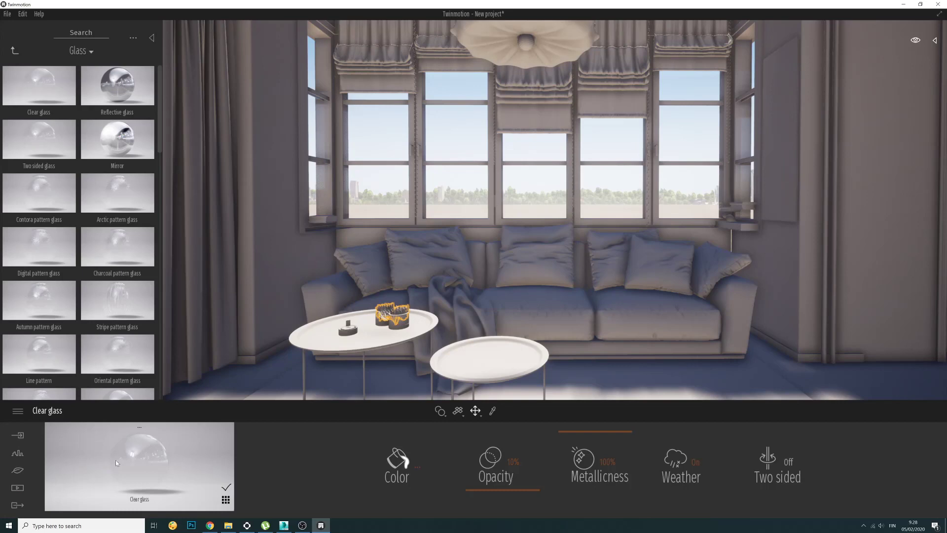
# Step: Create a still image of the current sofa view in the media section
pyautogui.click(22, 489)
pyautogui.click(338, 469)
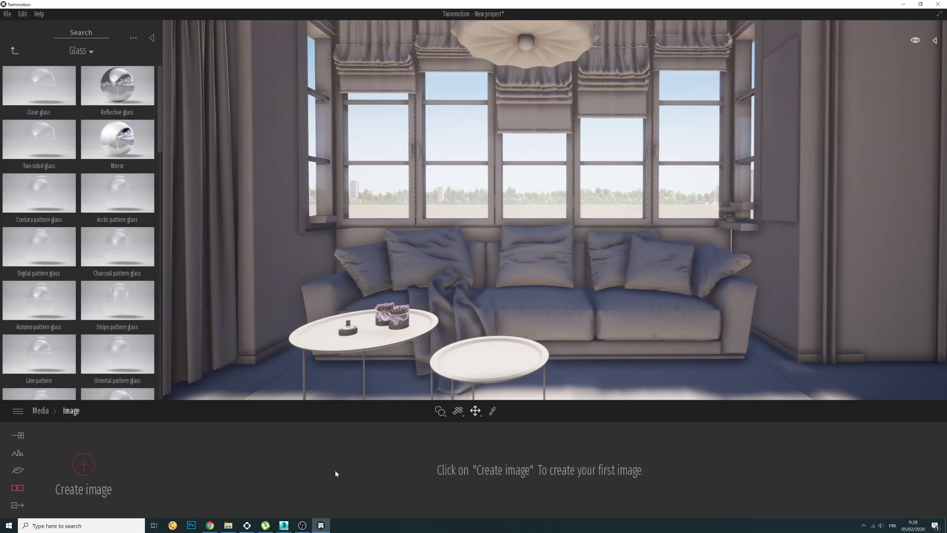
pyautogui.click(83, 464)
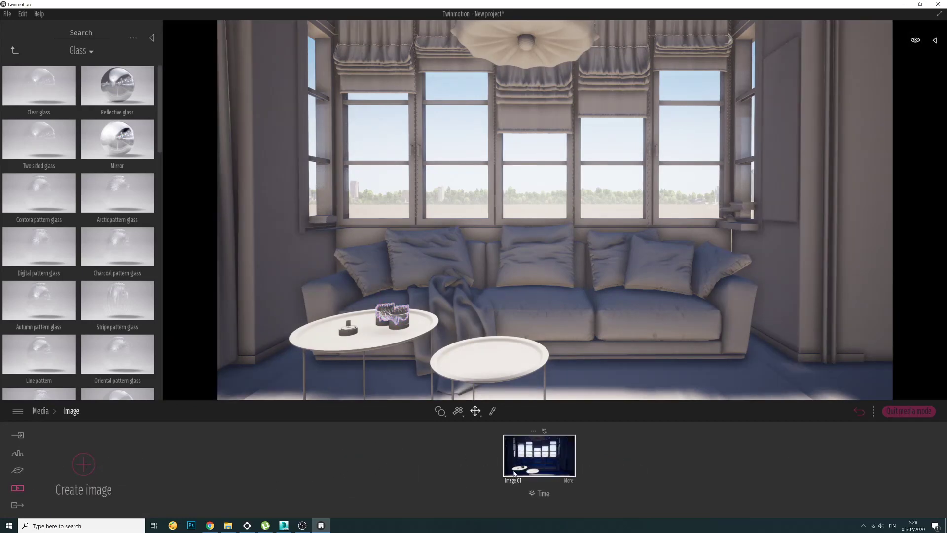
# Step: Set the output size of Image 01 to 4K 3840x2160 and turn on perspective correction in its camera settings
pyautogui.click(568, 481)
pyautogui.click(231, 462)
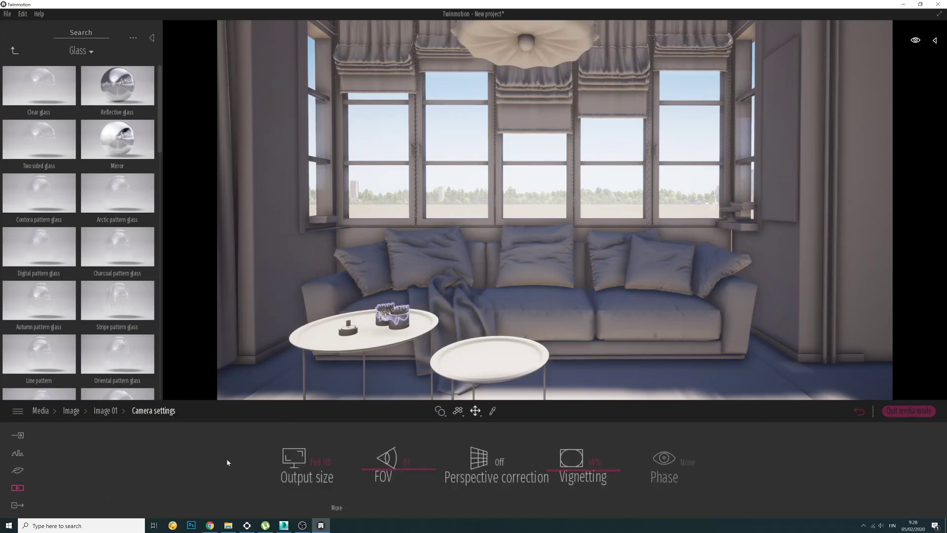
pyautogui.click(318, 461)
pyautogui.click(326, 433)
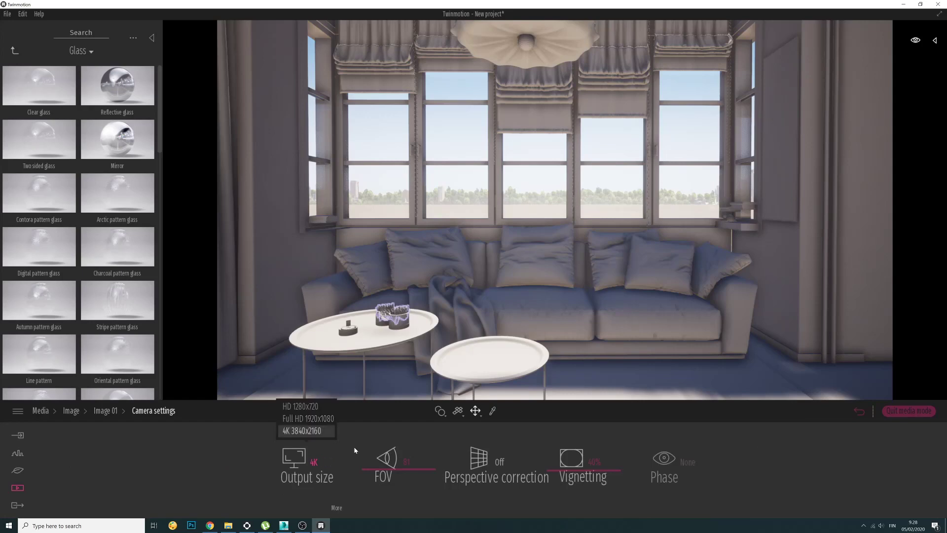
pyautogui.click(487, 475)
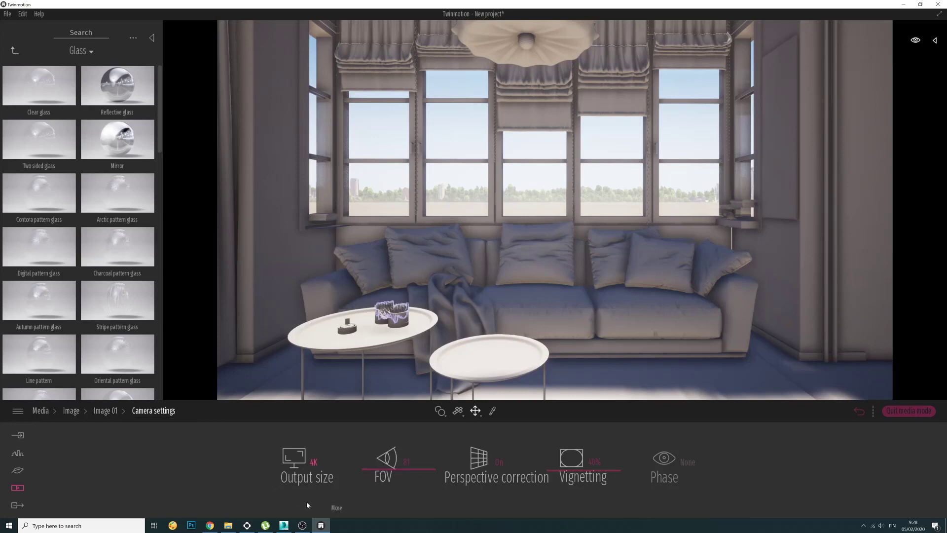
pyautogui.click(334, 508)
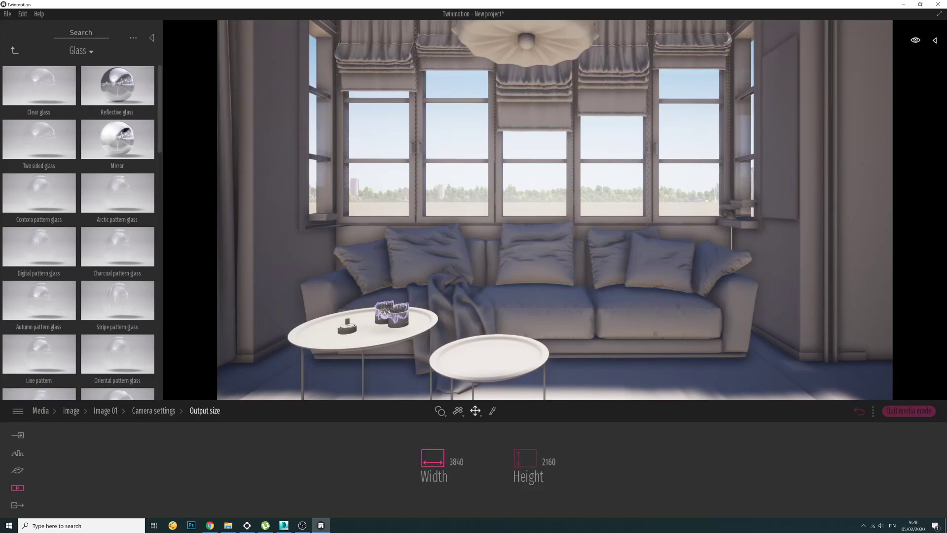
pyautogui.click(102, 412)
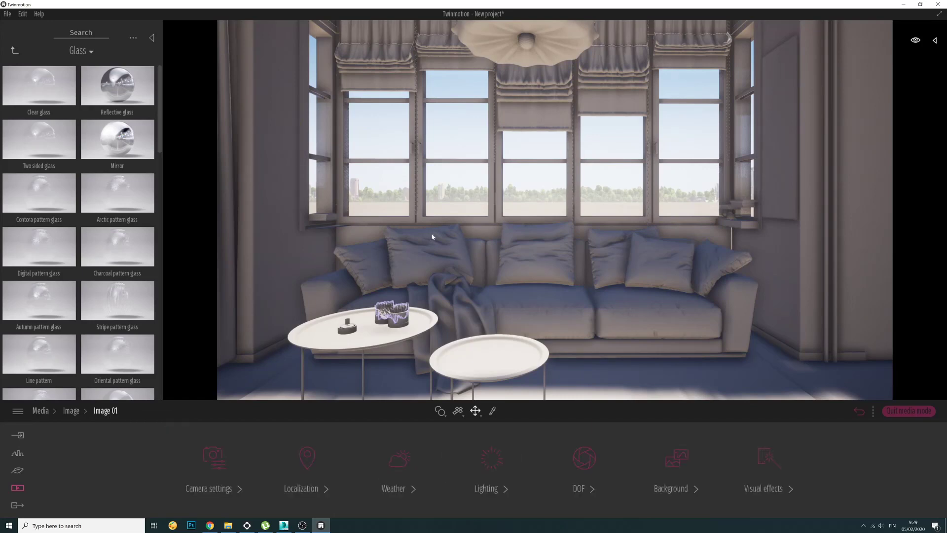
# Step: Pick the materials of the room's walls and ceiling and make them two sided
pyautogui.moveTo(432, 237); pyautogui.dragTo(513, 322, button='right')
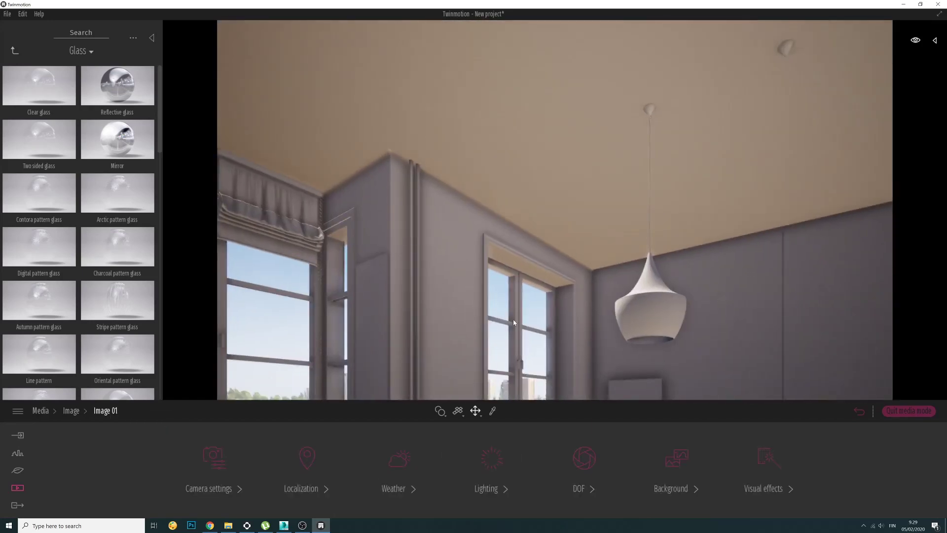
pyautogui.click(857, 410)
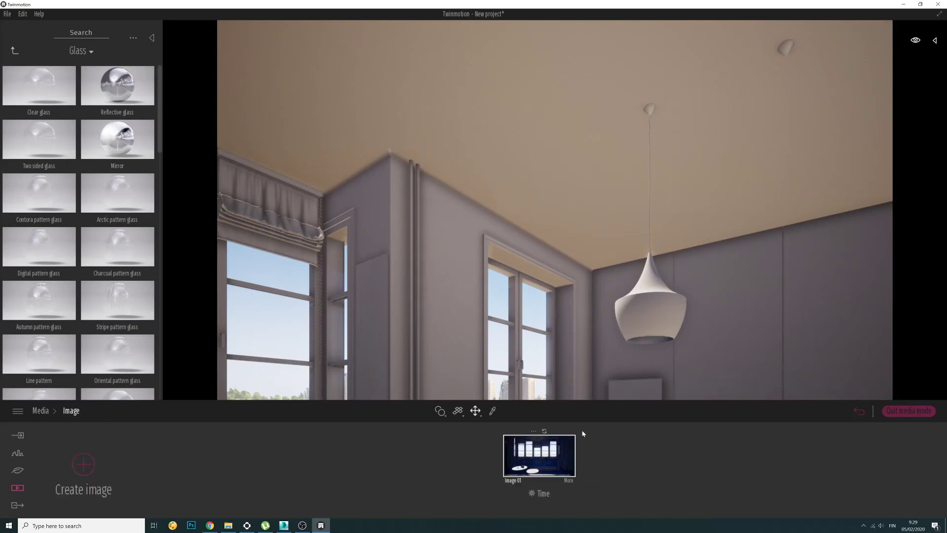
pyautogui.click(493, 411)
pyautogui.click(537, 179)
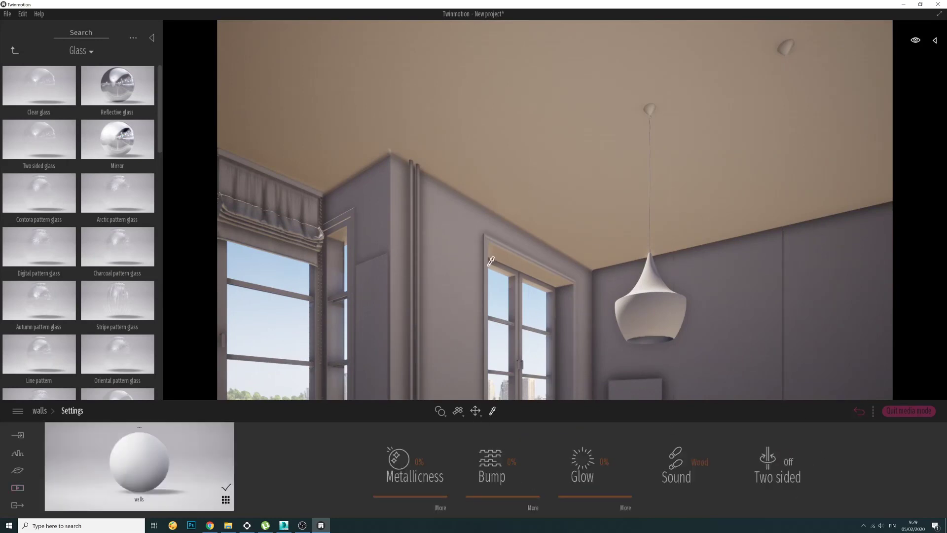
pyautogui.click(724, 317)
pyautogui.click(781, 472)
pyautogui.click(631, 179)
pyautogui.click(782, 456)
pyautogui.click(787, 463)
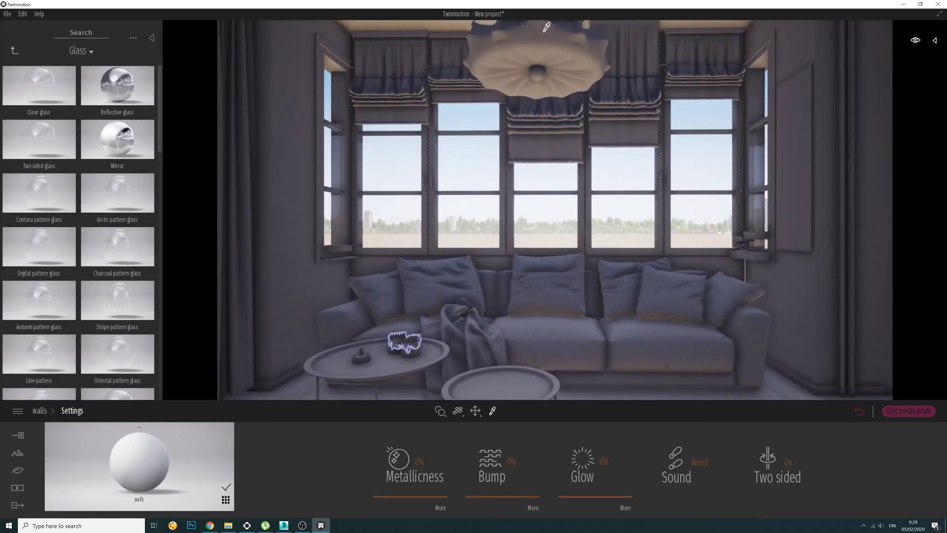
# Step: Make the pendant lamp's material above the sofa two sided, with glow at 31% and reflection at 11%
pyautogui.click(547, 26)
pyautogui.click(789, 477)
pyautogui.moveTo(557, 498); pyautogui.dragTo(568, 476)
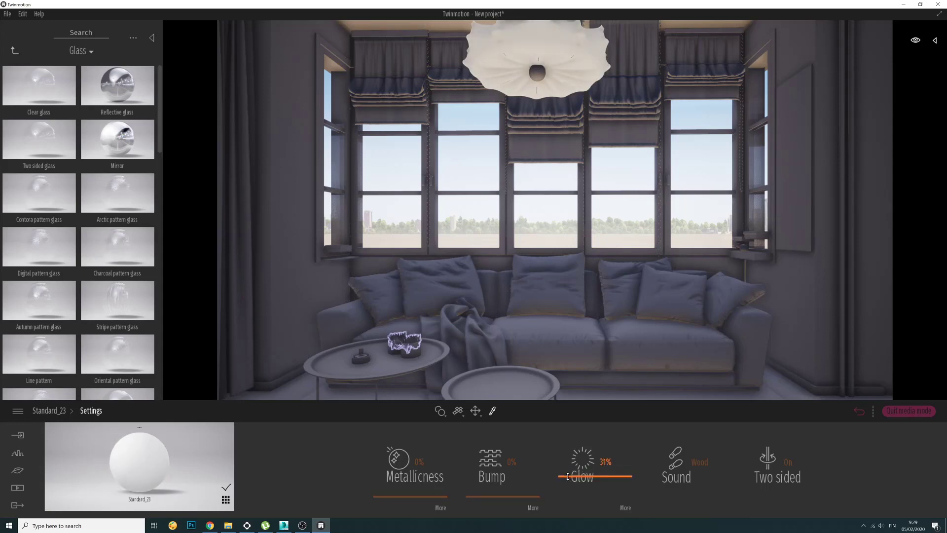
pyautogui.click(49, 410)
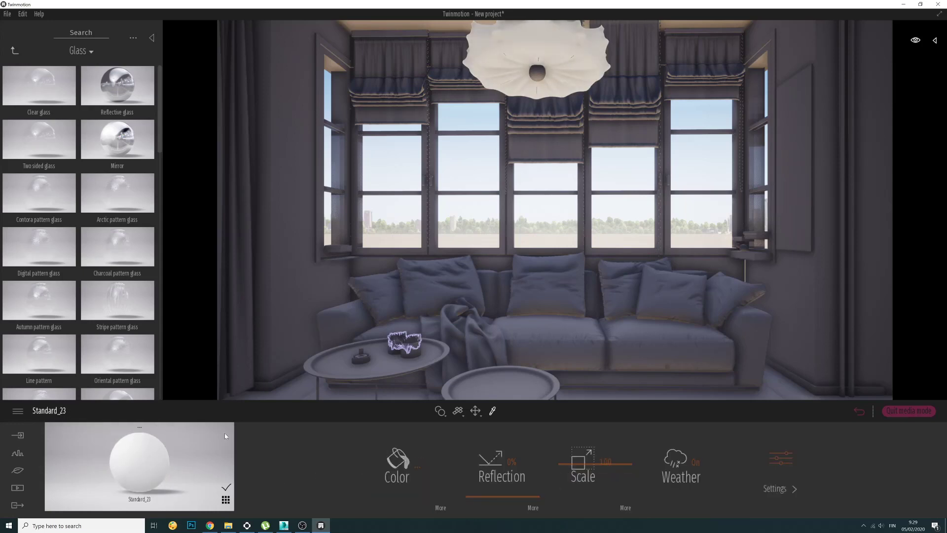
pyautogui.moveTo(477, 497)
pyautogui.mouseDown()
pyautogui.moveTo(472, 418)
pyautogui.moveTo(489, 486)
pyautogui.mouseUp()
pyautogui.press('Escape')
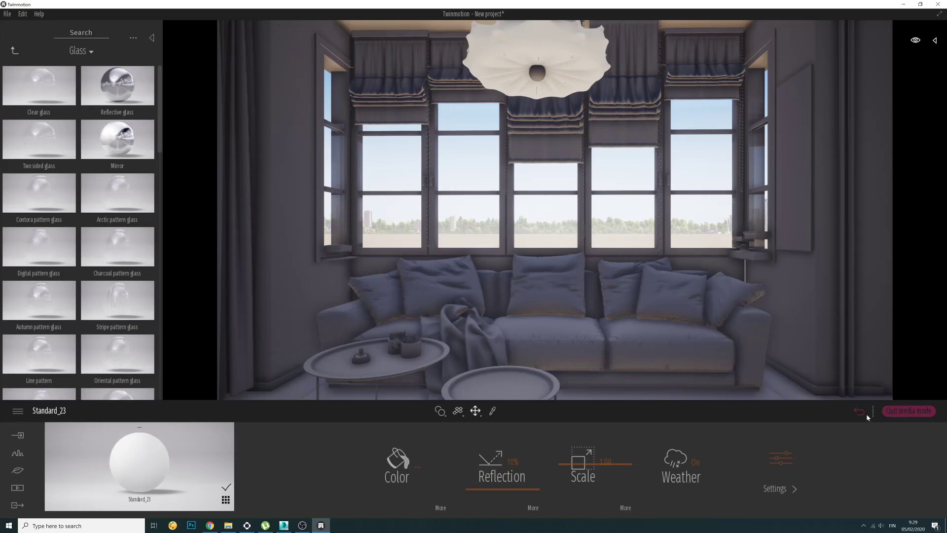
pyautogui.press('Escape')
# Step: Reframe Image 01 from slightly farther back so the whole pendant lamp fits, and update the image with this view
pyautogui.click(537, 466)
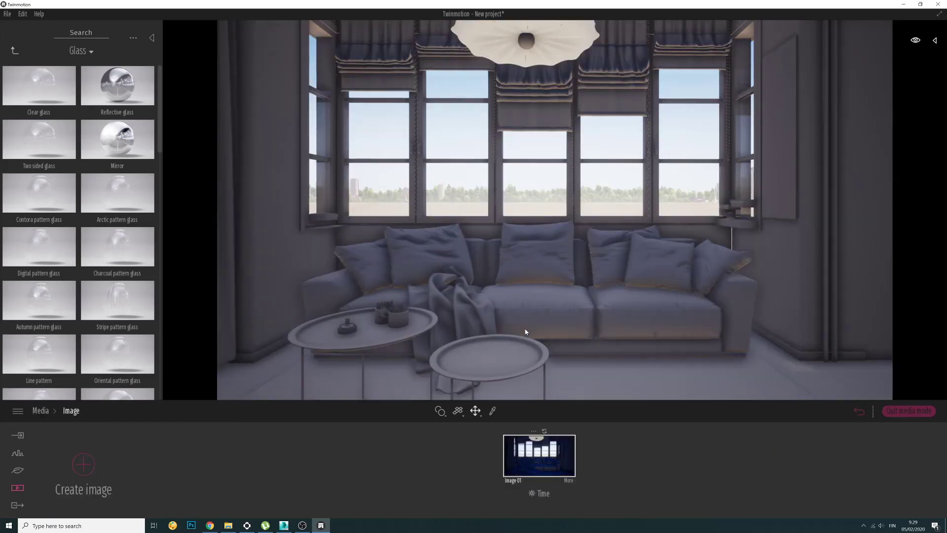
pyautogui.scroll(-3, 525, 330)
pyautogui.moveTo(525, 331); pyautogui.dragTo(518, 312, button='right')
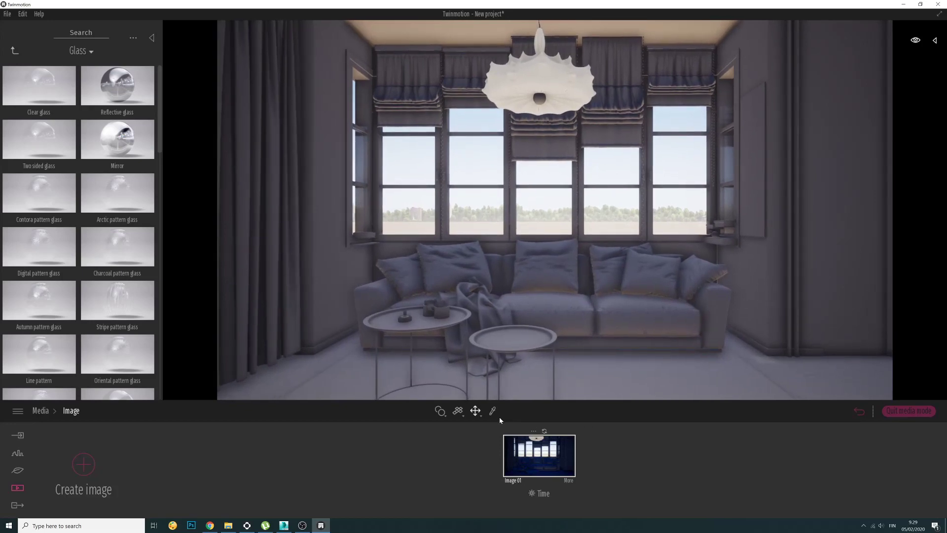
pyautogui.click(544, 432)
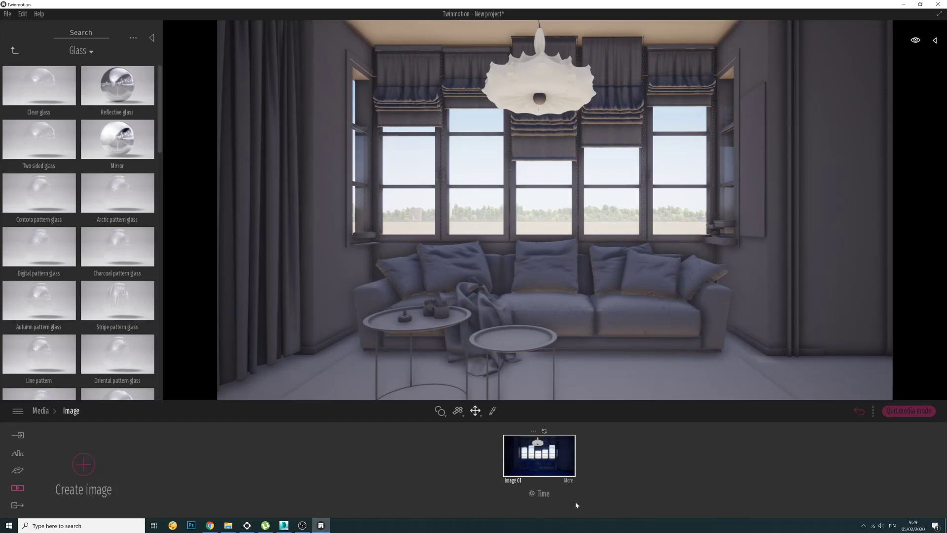
# Step: Change the sun direction for Image 01 by adjusting the north offset in its localization settings
pyautogui.click(569, 481)
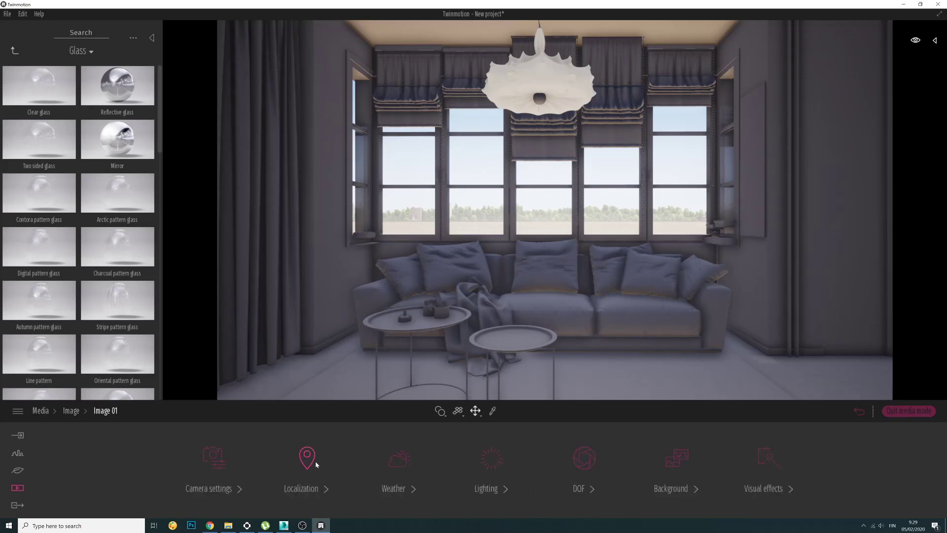
pyautogui.click(327, 465)
pyautogui.moveTo(879, 497); pyautogui.dragTo(875, 444)
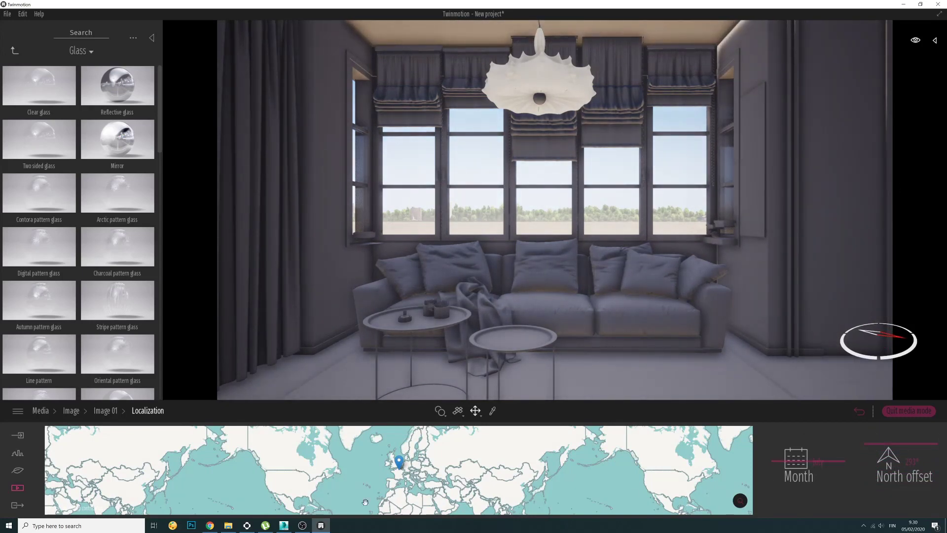
# Step: Set the time of day for Image 01 to 17:01
pyautogui.click(858, 410)
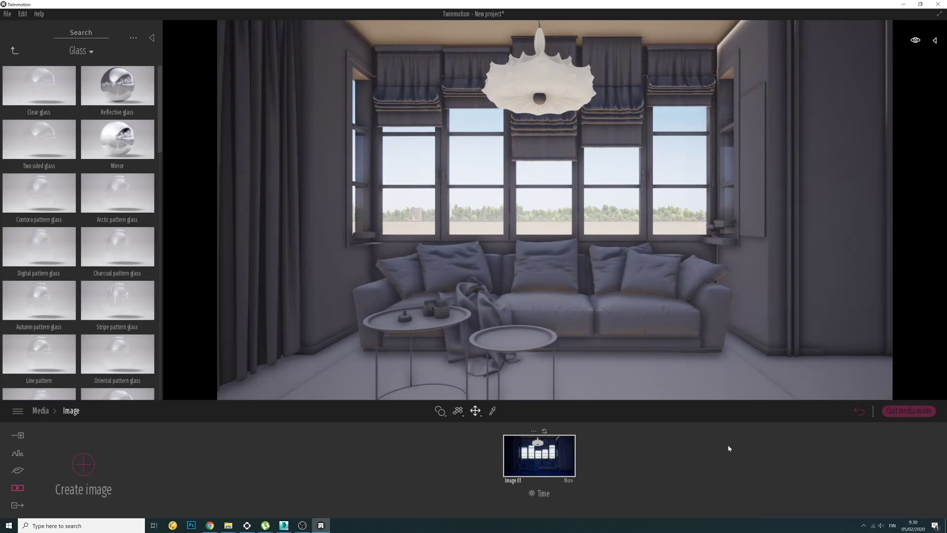
pyautogui.click(540, 493)
pyautogui.moveTo(531, 436)
pyautogui.mouseDown()
pyautogui.moveTo(535, 448)
pyautogui.moveTo(539, 441)
pyautogui.mouseUp()
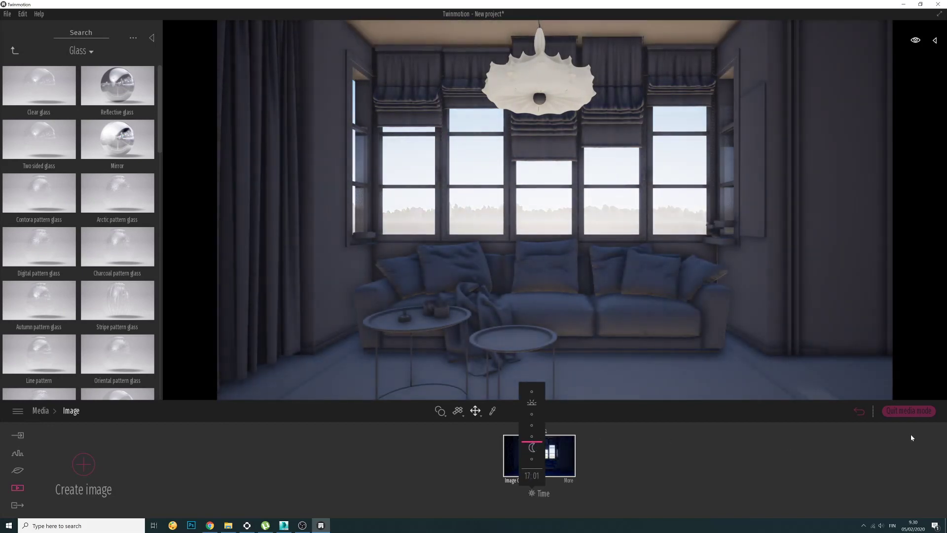
# Step: Lower the north offset in Image 01's localization settings to near its minimum and set the month to April
pyautogui.click(571, 481)
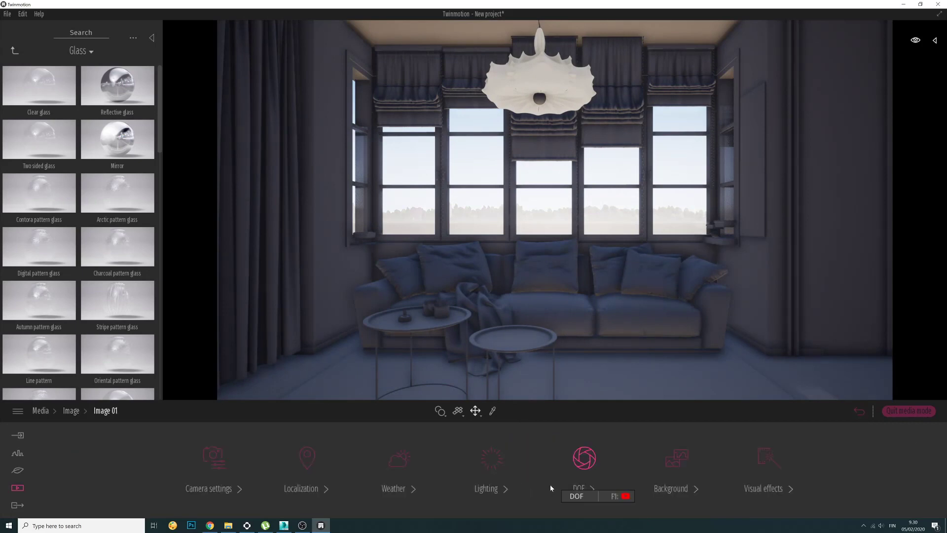
pyautogui.click(321, 469)
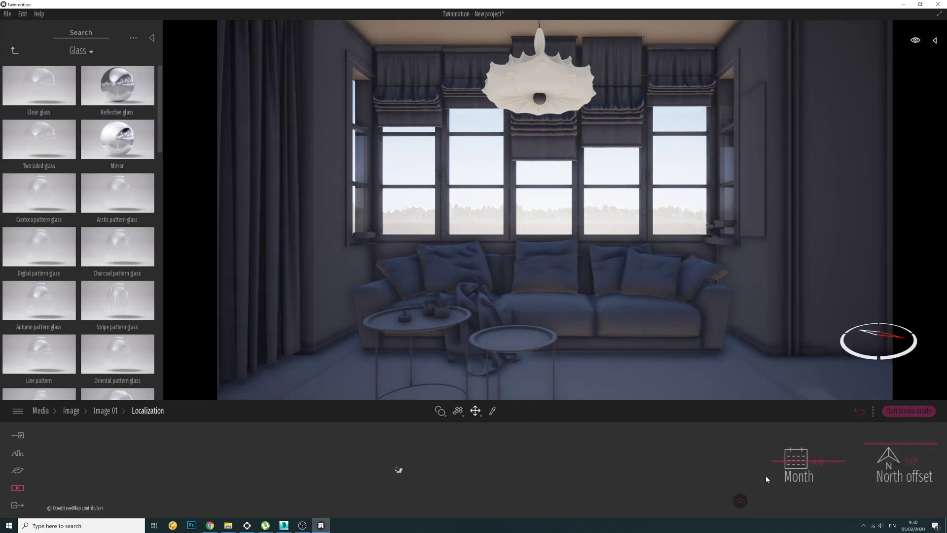
pyautogui.moveTo(870, 438); pyautogui.dragTo(880, 493)
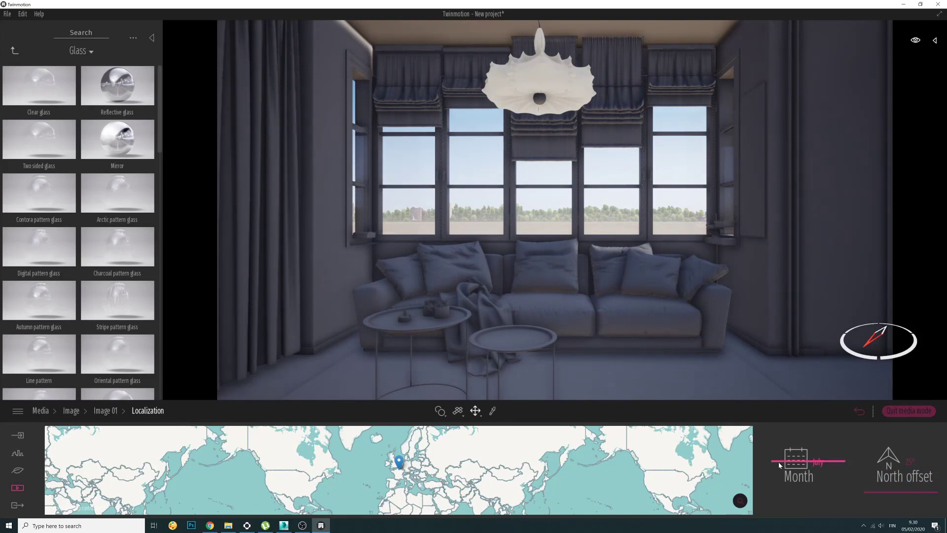
pyautogui.moveTo(780, 464); pyautogui.dragTo(784, 475)
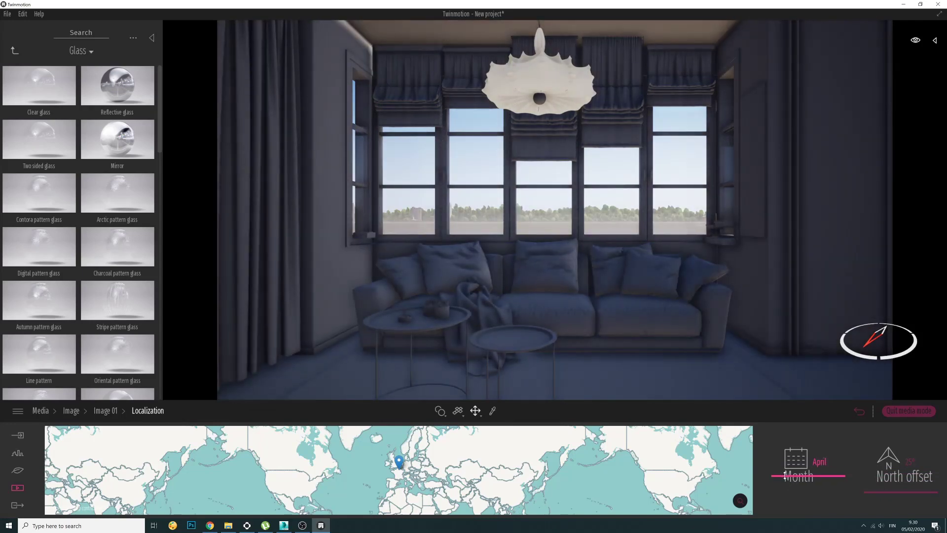
# Step: Move Image 01's time of day into the evening, to 19:14
pyautogui.click(860, 412)
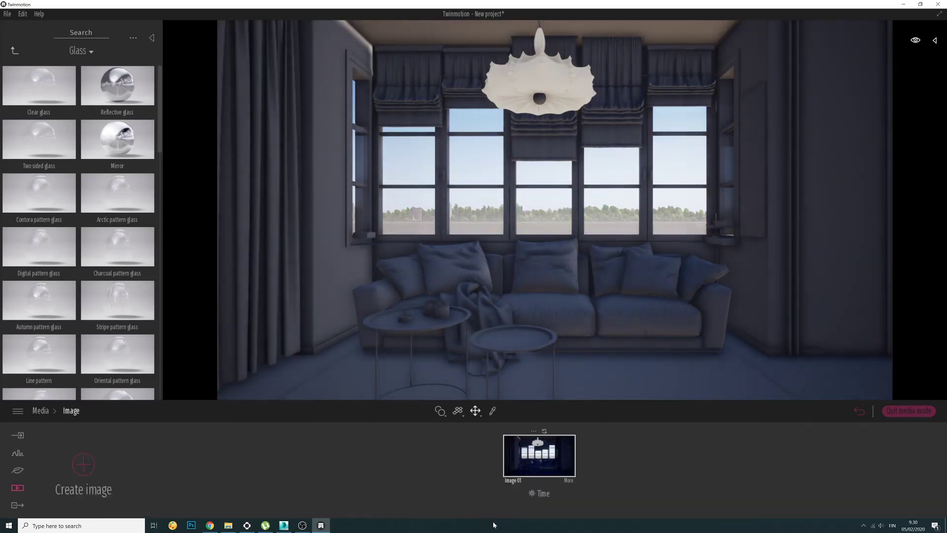
pyautogui.click(546, 494)
pyautogui.moveTo(534, 437); pyautogui.dragTo(532, 450)
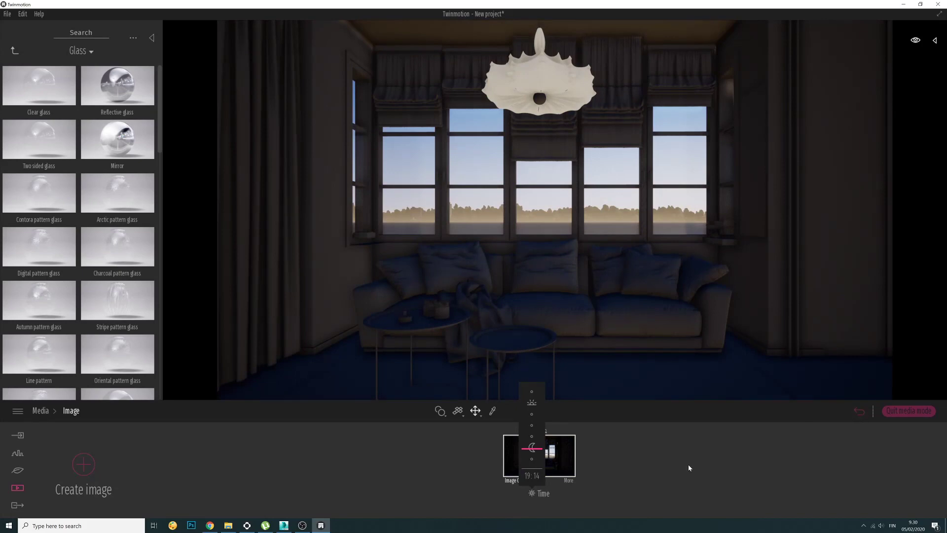
# Step: In Image 01's localization settings, set the month to May and the north offset to 151°
pyautogui.click(572, 484)
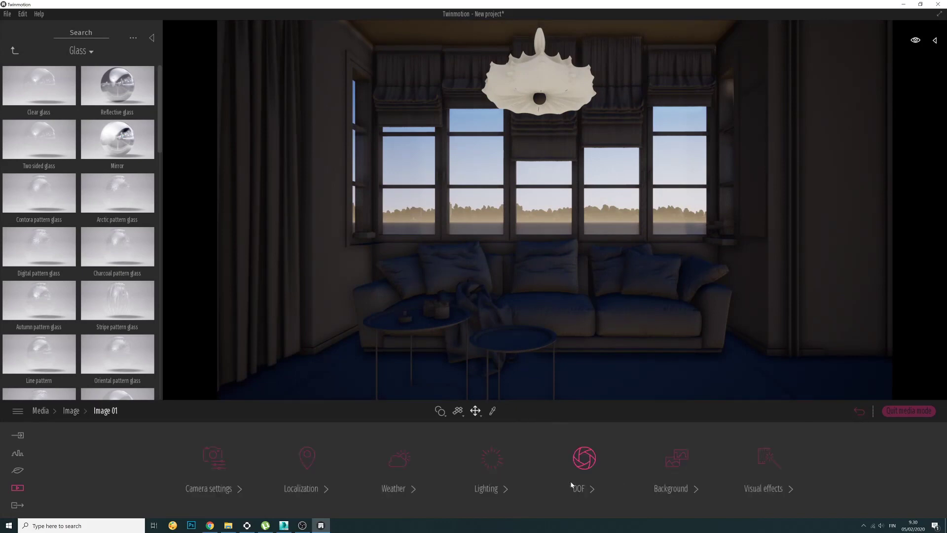
pyautogui.click(322, 465)
pyautogui.moveTo(878, 492); pyautogui.dragTo(878, 450)
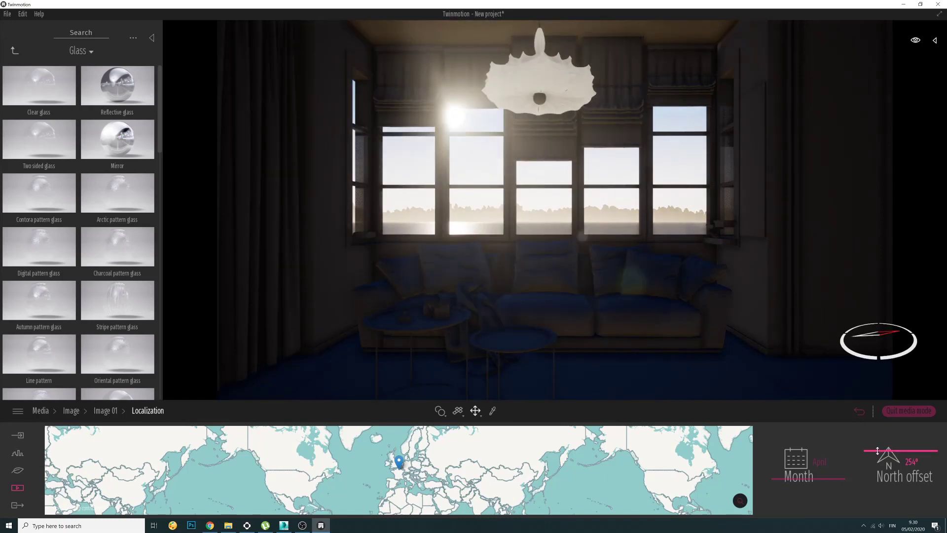
pyautogui.moveTo(819, 479); pyautogui.dragTo(870, 469)
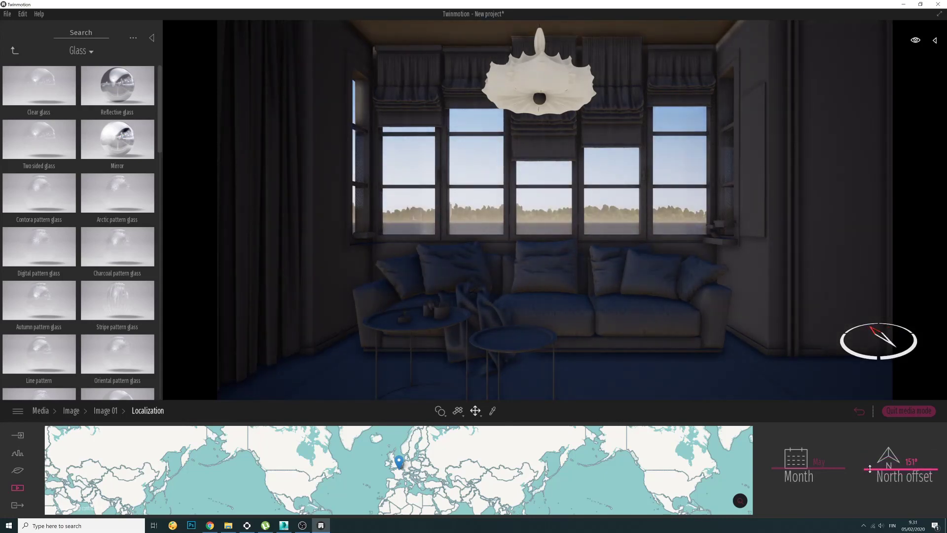
# Step: Look at the sky outside the building and adjust the north offset until sunlight falls on the facade
pyautogui.scroll(5, 630, 213)
pyautogui.moveTo(630, 213); pyautogui.dragTo(707, 197, button='right')
pyautogui.press('w')
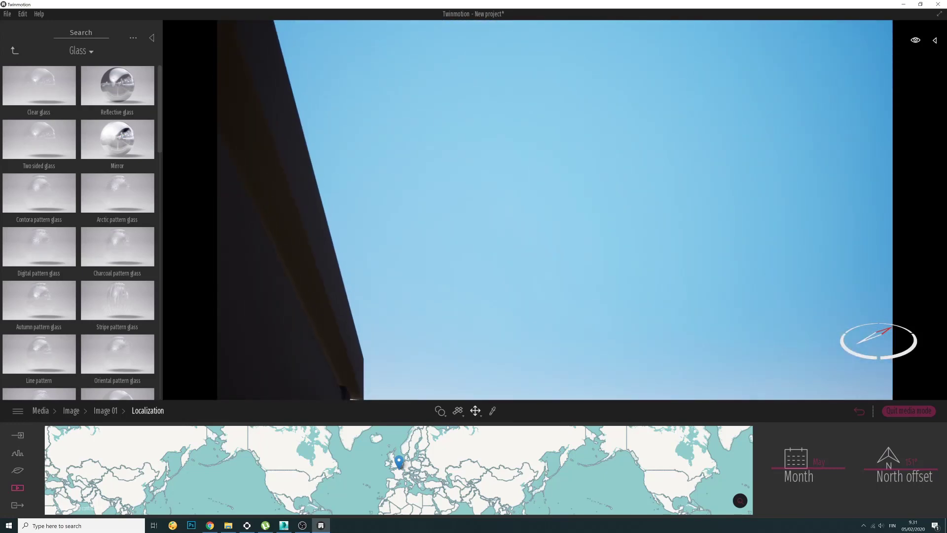
pyautogui.moveTo(876, 469); pyautogui.dragTo(876, 456)
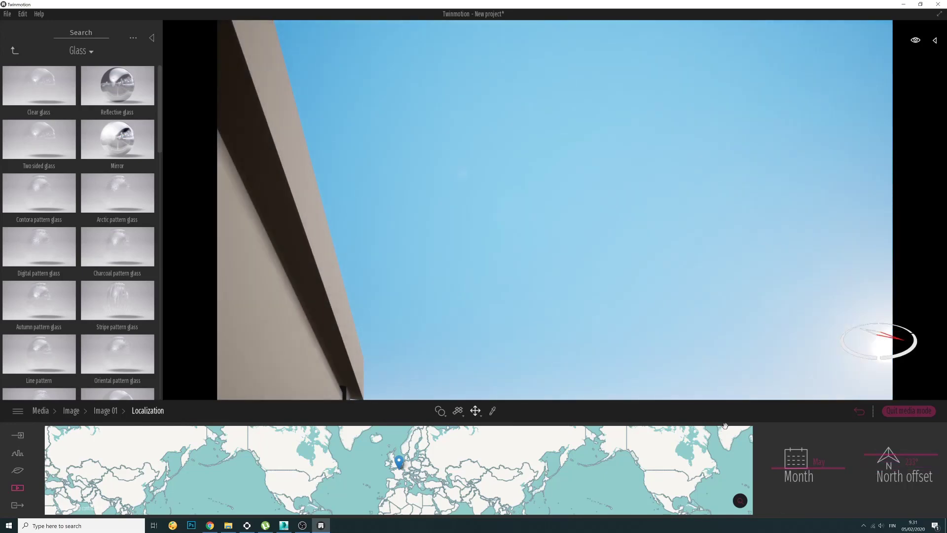
# Step: Return to the Image 01 view and set its time of day back to the brighter afternoon
pyautogui.click(857, 413)
pyautogui.click(530, 468)
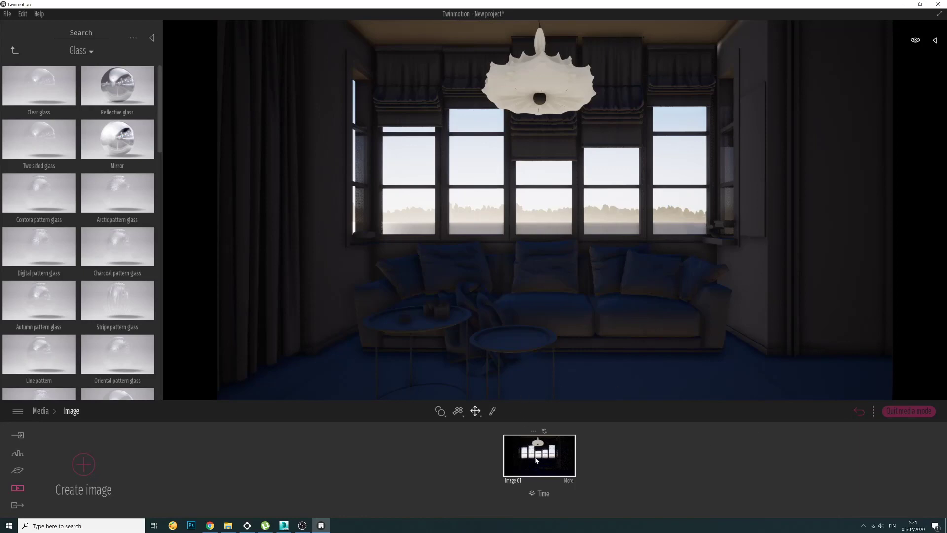
pyautogui.click(539, 492)
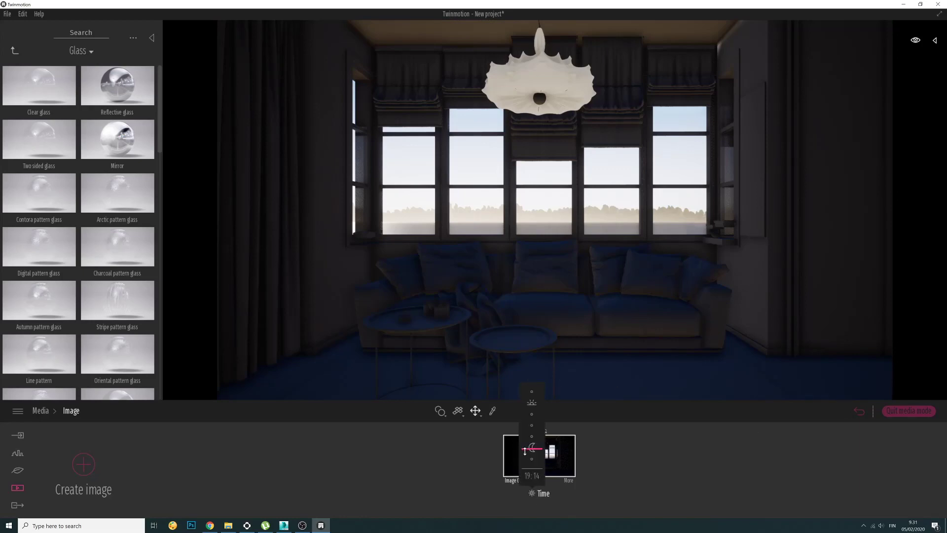
pyautogui.moveTo(525, 451)
pyautogui.mouseDown()
pyautogui.moveTo(527, 428)
pyautogui.moveTo(532, 439)
pyautogui.mouseUp()
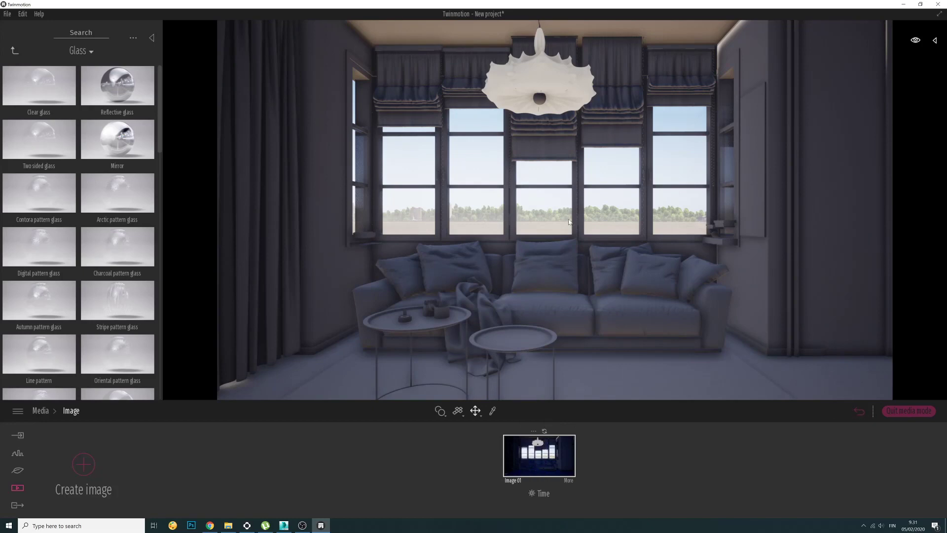
# Step: Pick the window's clear glass and frame materials and make them two sided
pyautogui.click(492, 410)
pyautogui.click(544, 217)
pyautogui.click(776, 476)
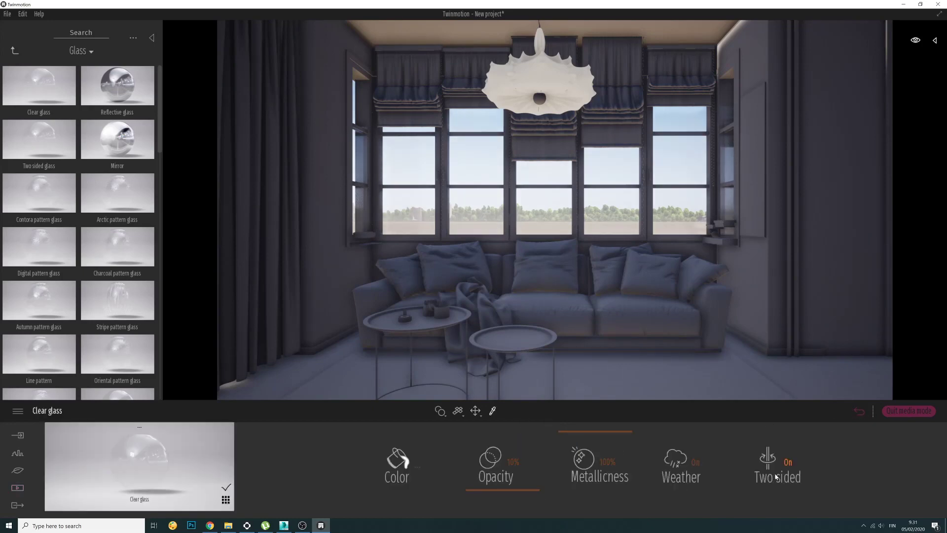
pyautogui.click(581, 206)
pyautogui.click(783, 456)
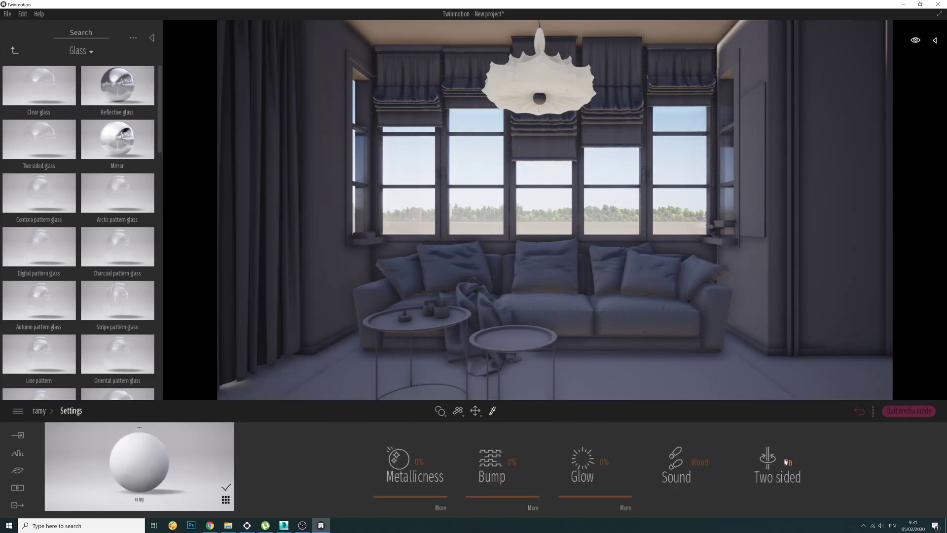
# Step: Pick the sofa and coffee table materials and make them two sided
pyautogui.click(522, 291)
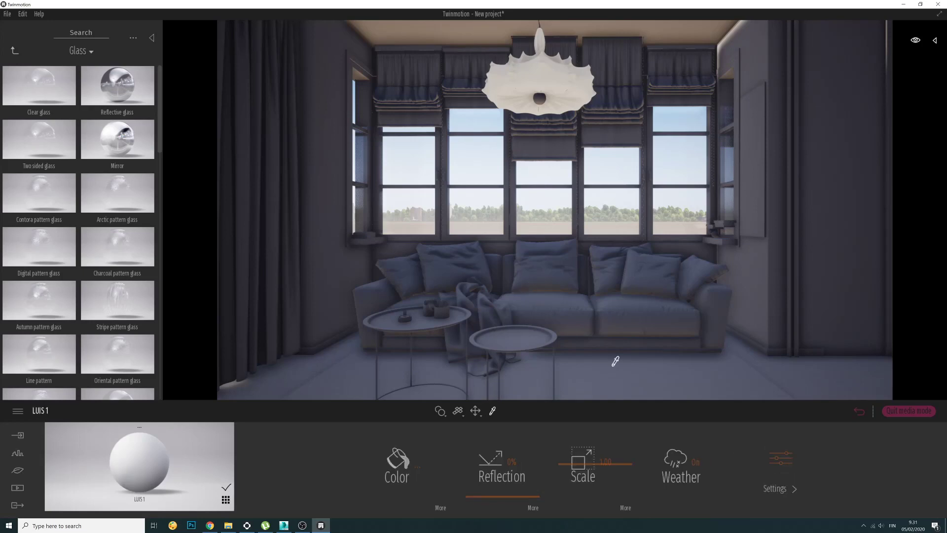
pyautogui.click(782, 459)
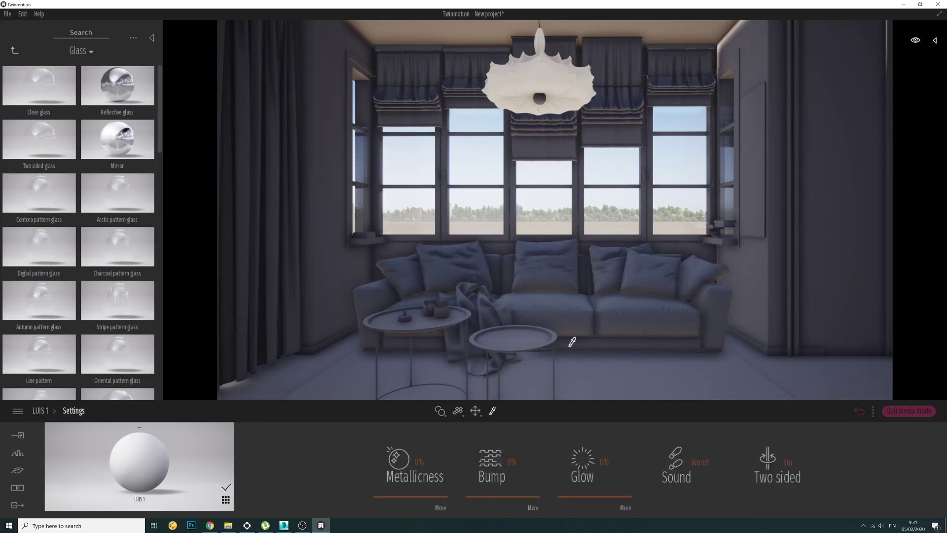
pyautogui.click(533, 332)
pyautogui.click(783, 459)
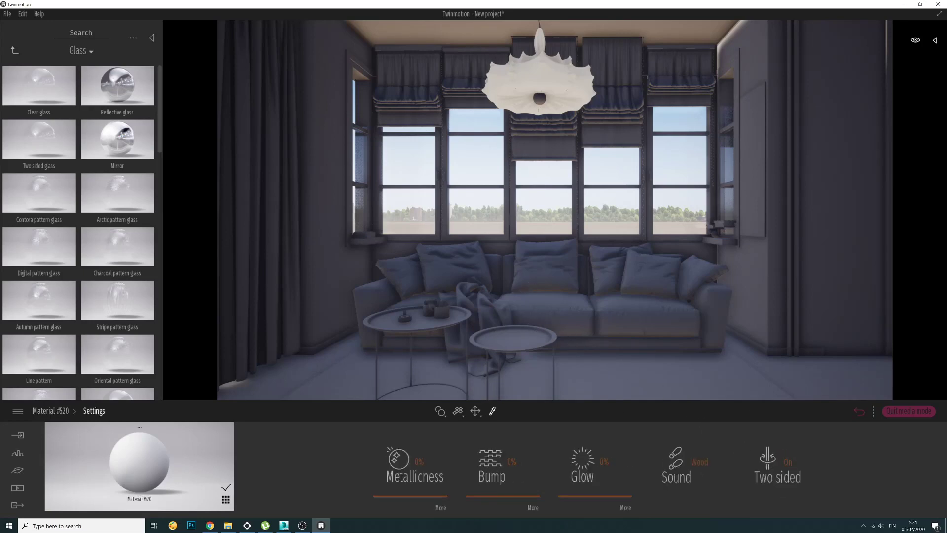
# Step: Pick the floor and wall materials and make them two sided
pyautogui.click(599, 368)
pyautogui.click(779, 462)
pyautogui.click(301, 367)
pyautogui.click(778, 464)
pyautogui.click(821, 314)
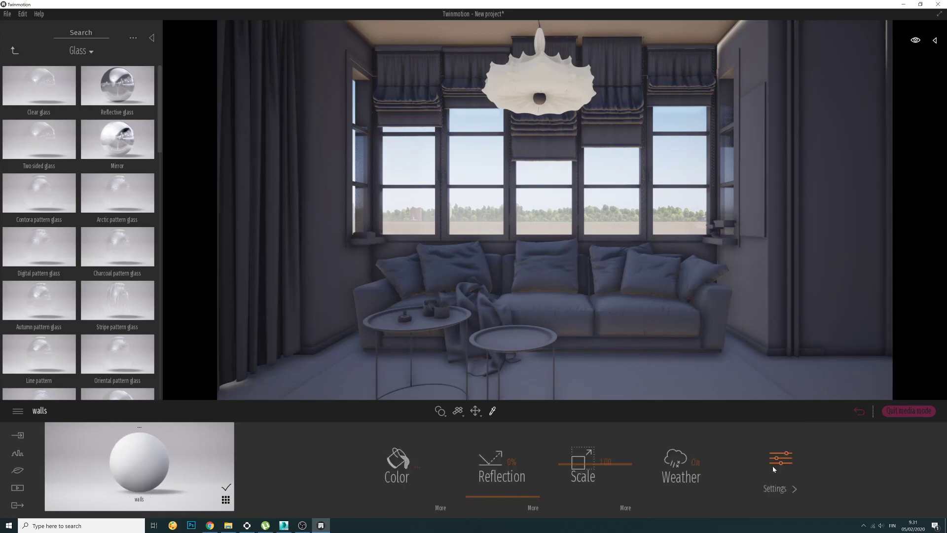
pyautogui.click(778, 464)
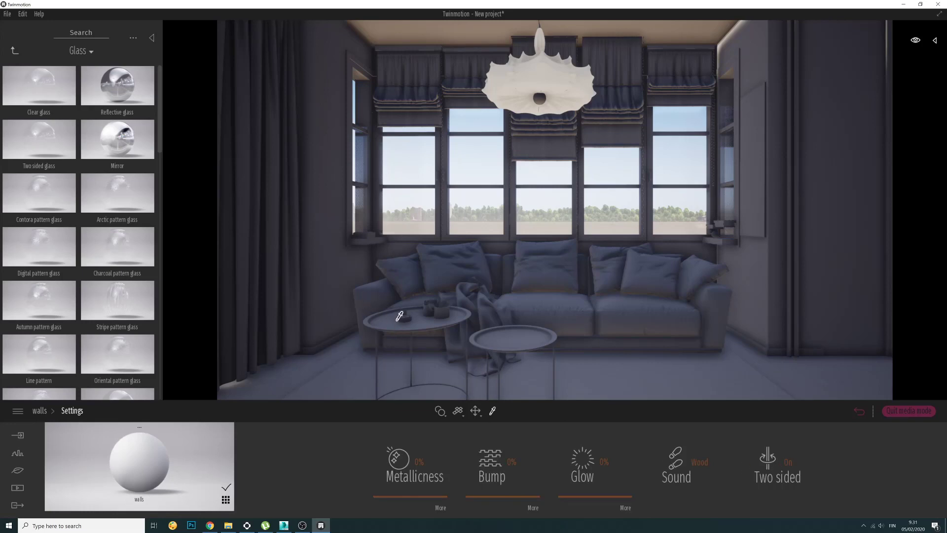
pyautogui.press('Escape')
# Step: Apply the Brushed aluminium 01 metal to the coffee tables and darken its color to grey 5C5C5C
pyautogui.click(14, 50)
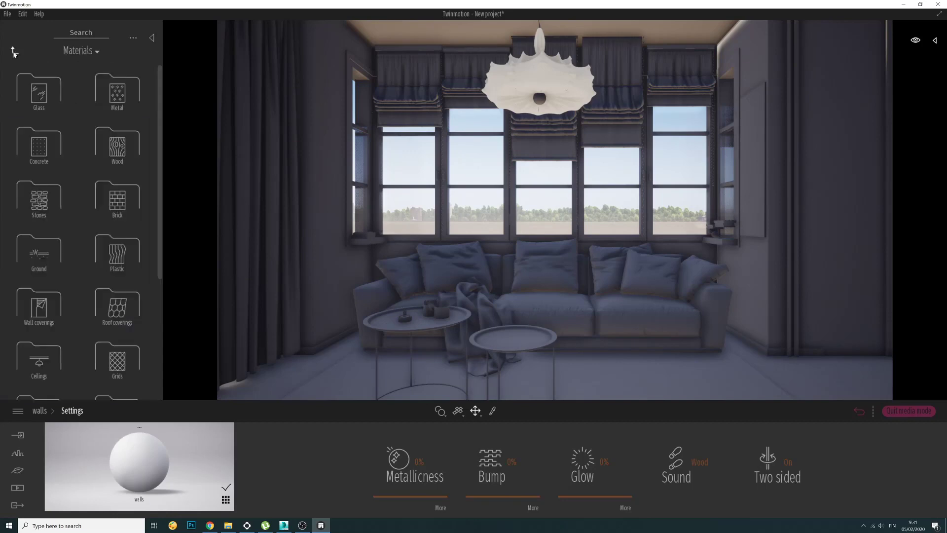
pyautogui.click(104, 99)
pyautogui.moveTo(39, 86)
pyautogui.mouseDown()
pyautogui.moveTo(391, 338)
pyautogui.moveTo(499, 348)
pyautogui.mouseUp()
pyautogui.click(417, 467)
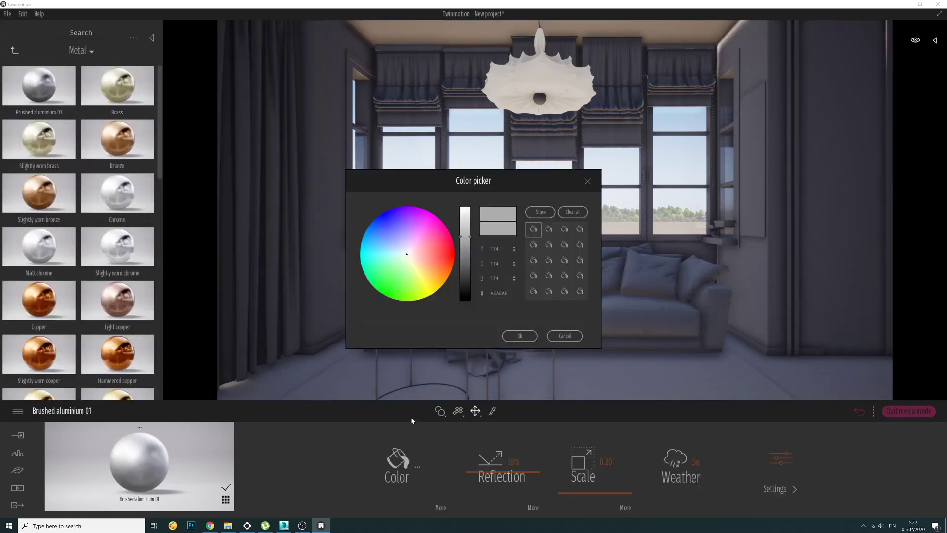
pyautogui.moveTo(466, 261); pyautogui.dragTo(472, 267)
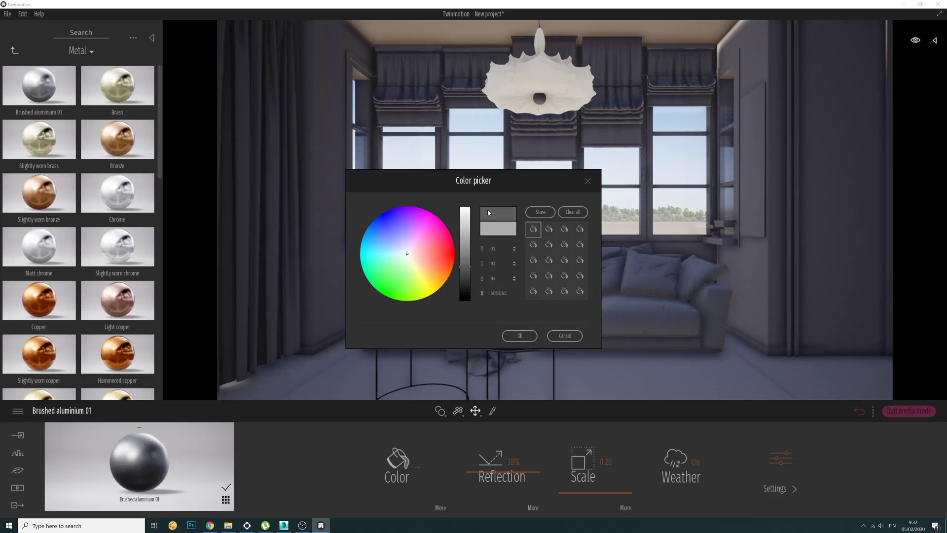
pyautogui.moveTo(511, 178); pyautogui.dragTo(729, 100)
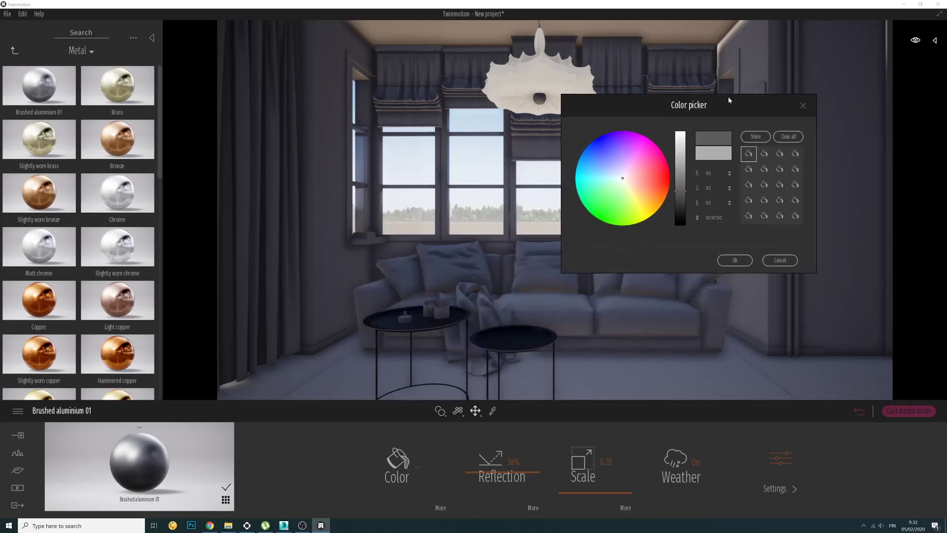
pyautogui.click(732, 259)
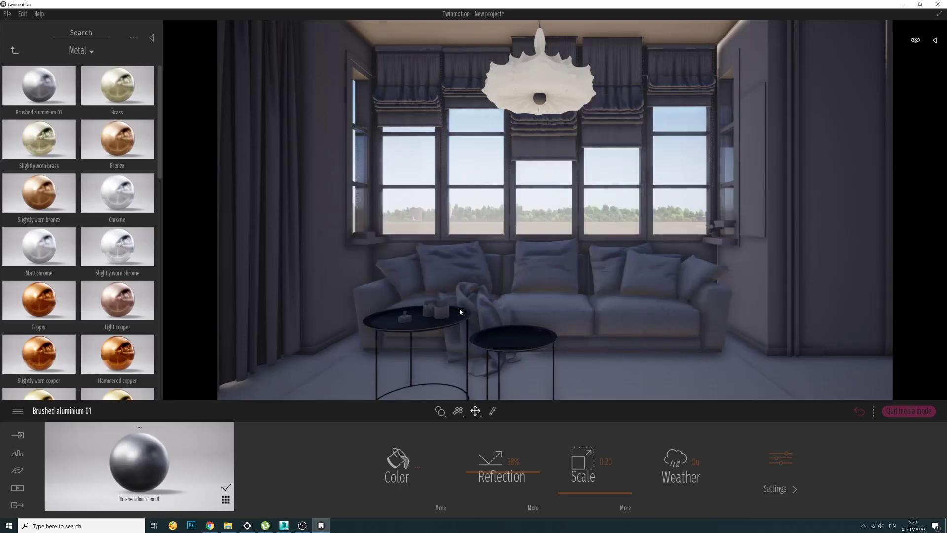
# Step: Apply the Carpet wool laos 02 fabric to the roman blinds above the windows
pyautogui.click(14, 50)
pyautogui.click(46, 102)
pyautogui.scroll(-5, 50, 285)
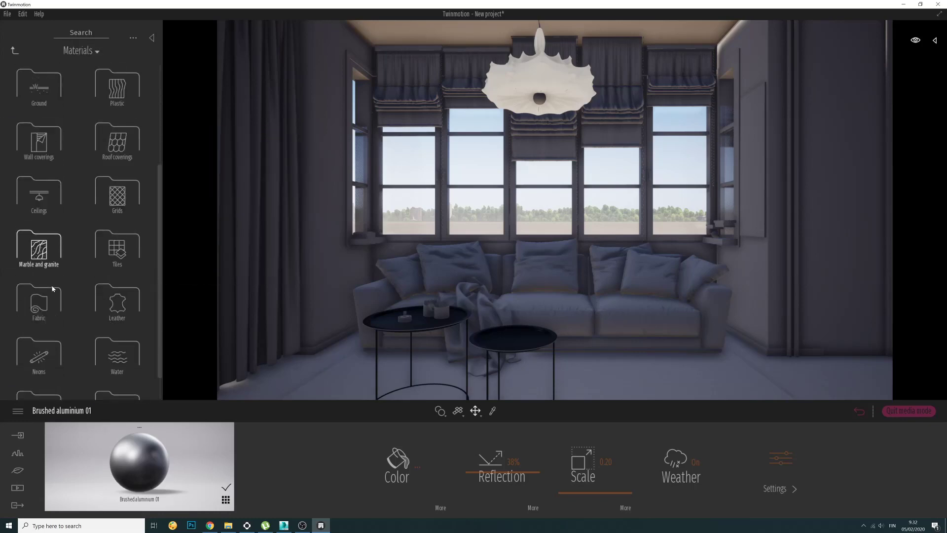
pyautogui.click(38, 267)
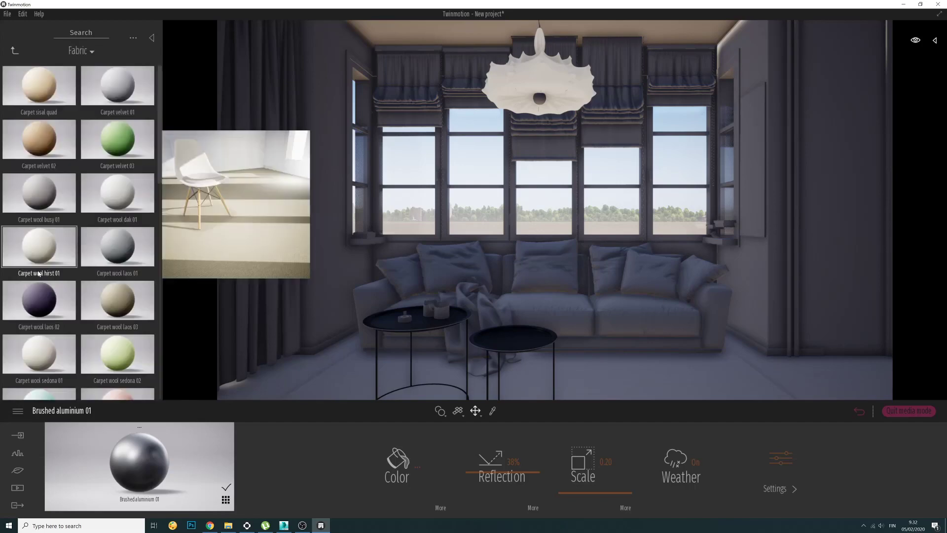
pyautogui.scroll(-1, 58, 295)
pyautogui.moveTo(36, 245); pyautogui.dragTo(407, 67)
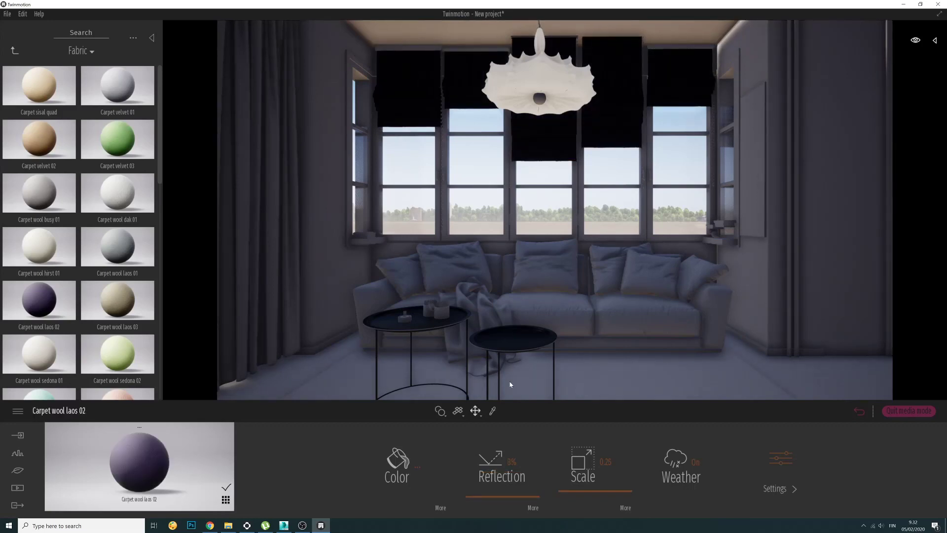
# Step: Lighten the blinds' fabric color to purple 9C80AC and raise its luminosity to 93%
pyautogui.click(404, 475)
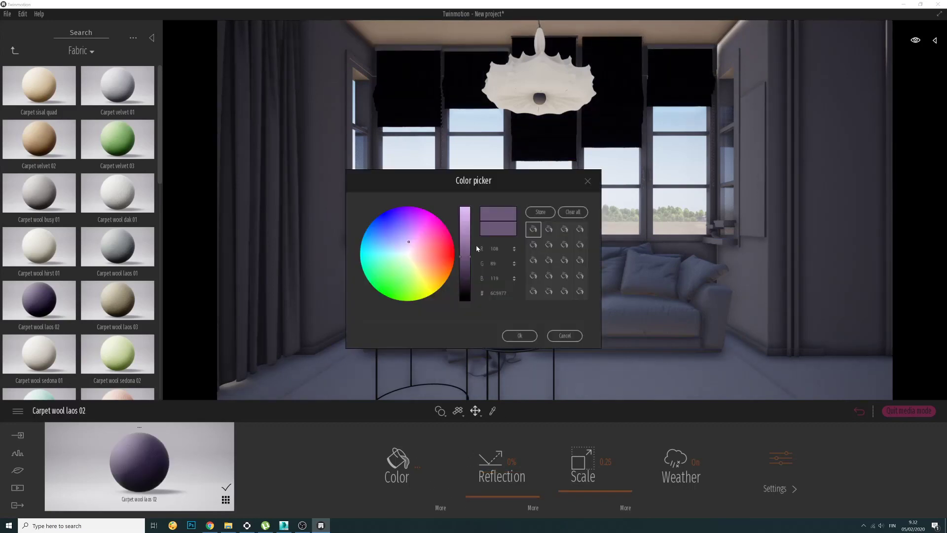
pyautogui.moveTo(466, 247); pyautogui.dragTo(466, 239)
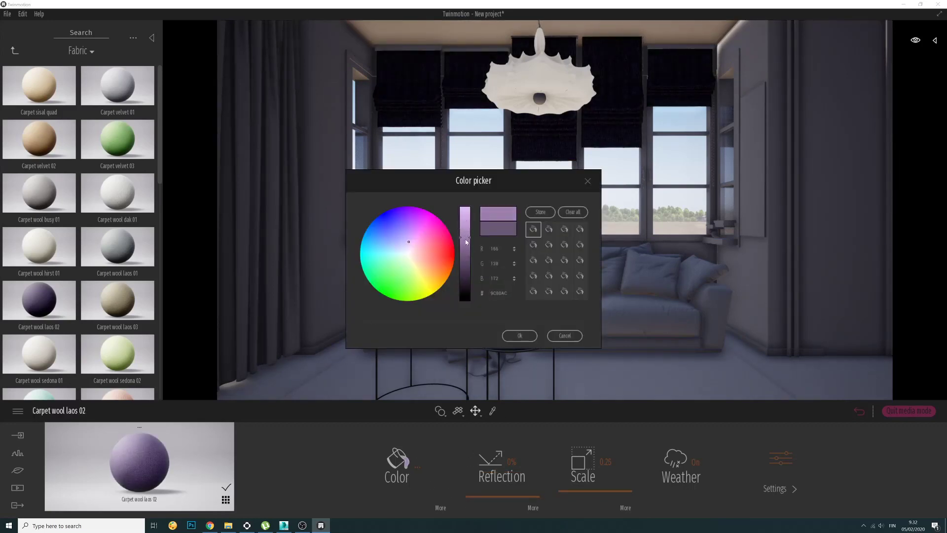
pyautogui.click(512, 334)
pyautogui.click(441, 508)
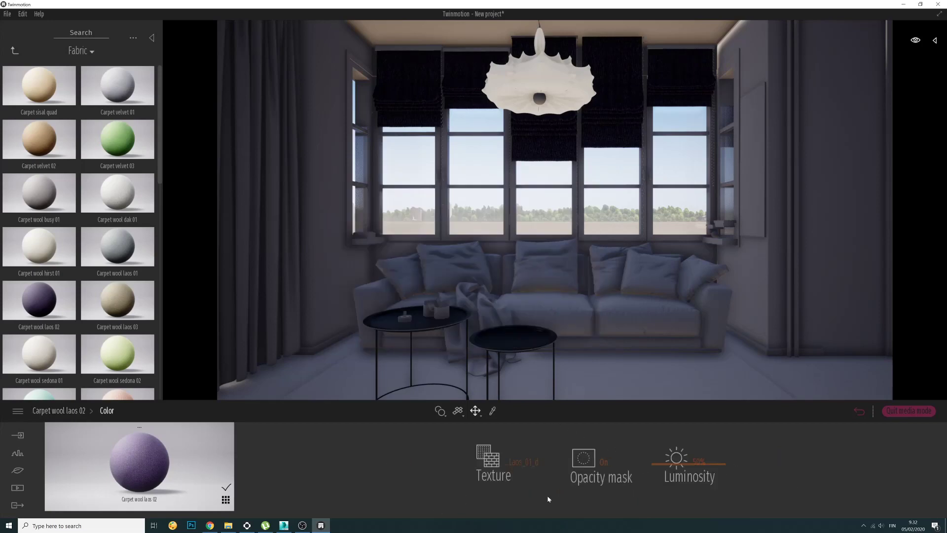
pyautogui.moveTo(654, 467); pyautogui.dragTo(656, 436)
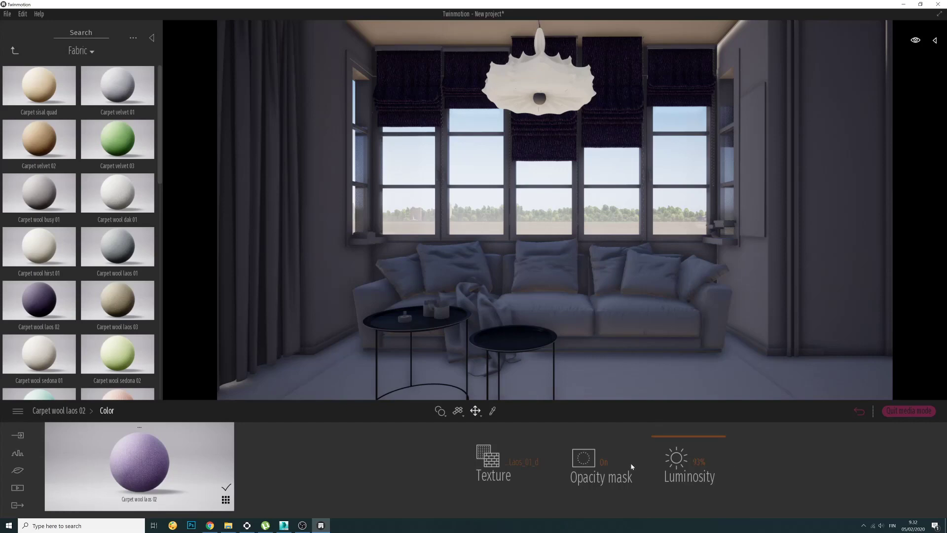
# Step: Set the texture scale of the blinds' Carpet wool laos 02 fabric to 0.10
pyautogui.rightClick(543, 468)
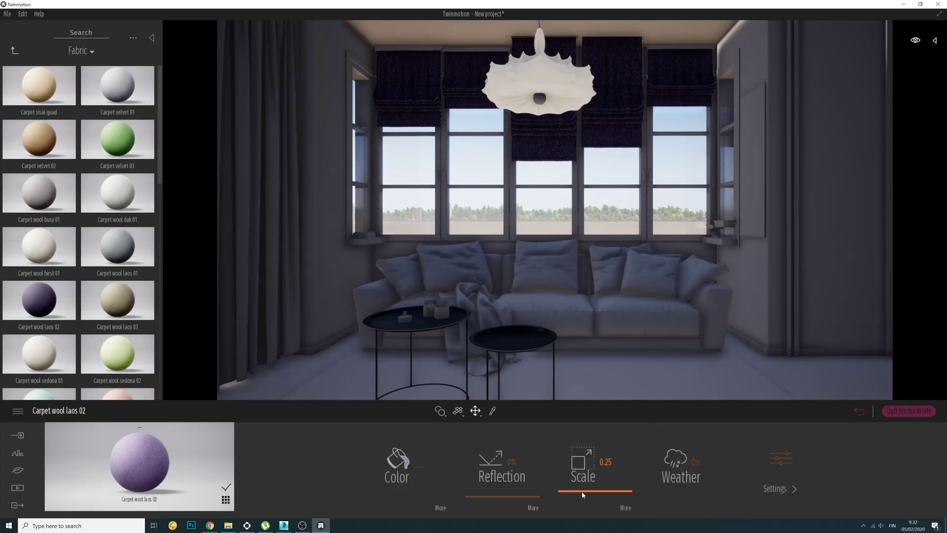
pyautogui.moveTo(579, 495); pyautogui.dragTo(580, 500)
pyautogui.scroll(5, 569, 162)
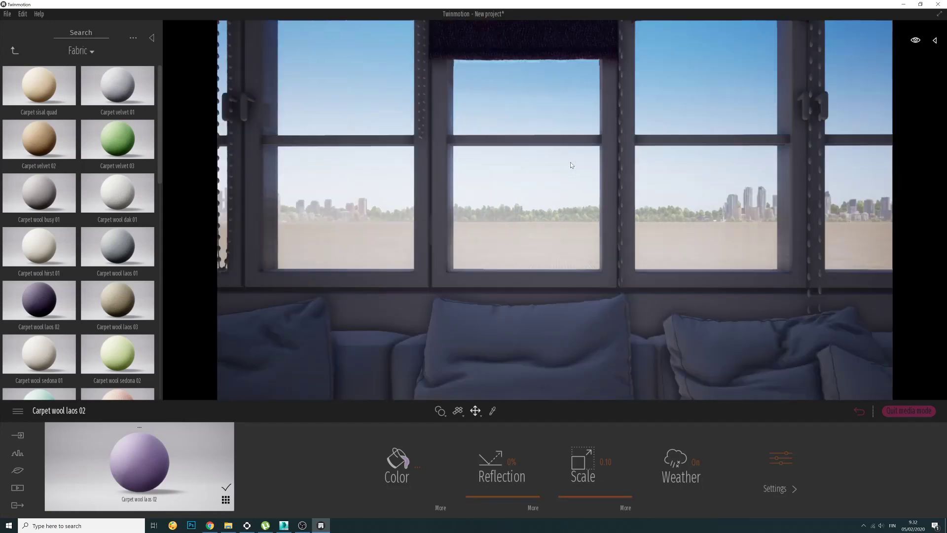
# Step: Pick the blank window panes' material from outside the building and replace it with the Clear glass material
pyautogui.moveTo(569, 163); pyautogui.dragTo(603, 304, button='right')
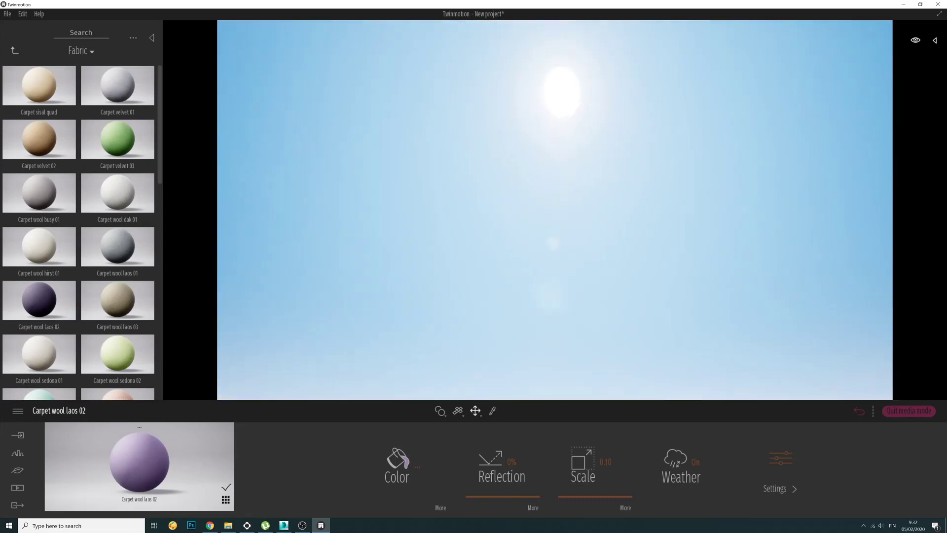
pyautogui.scroll(-5, 667, 186)
pyautogui.moveTo(522, 311); pyautogui.dragTo(466, 337, button='right')
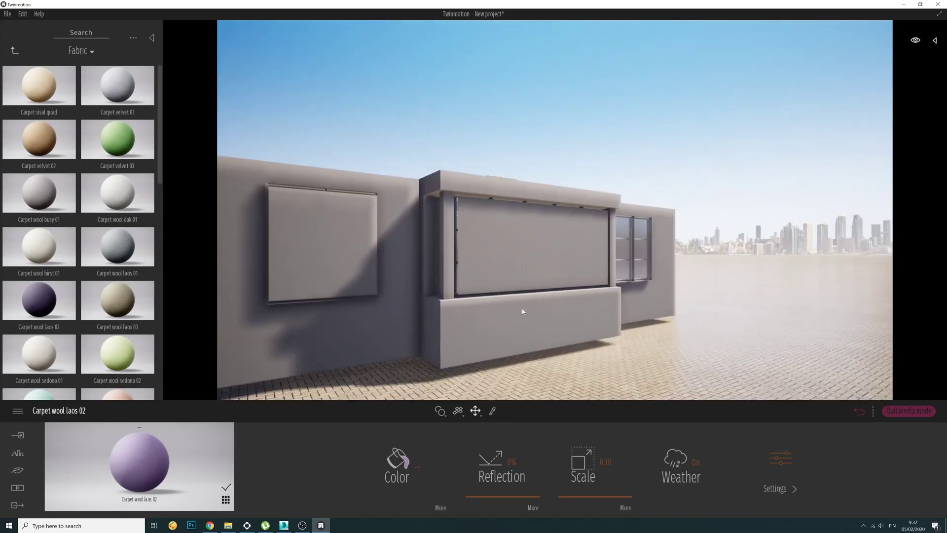
pyautogui.click(492, 410)
pyautogui.click(495, 234)
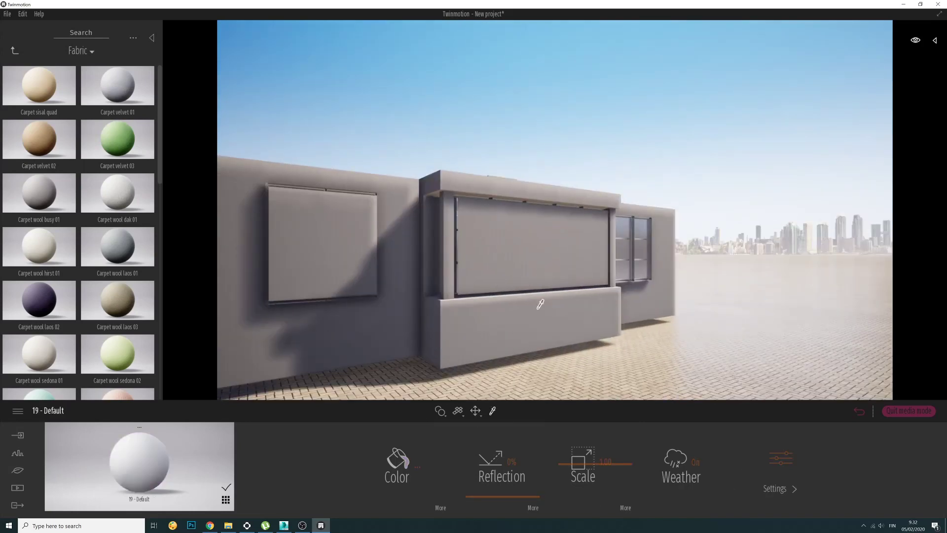
pyautogui.click(523, 271)
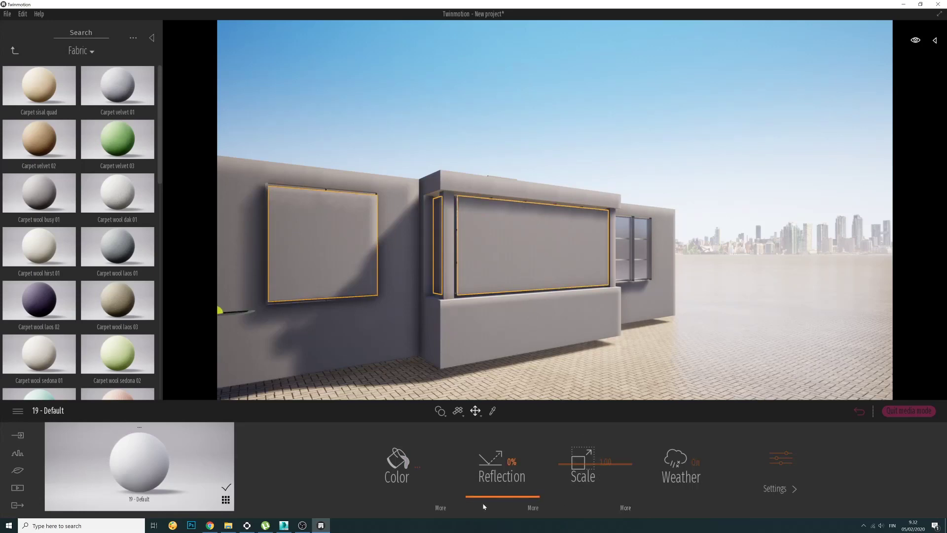
pyautogui.moveTo(111, 194)
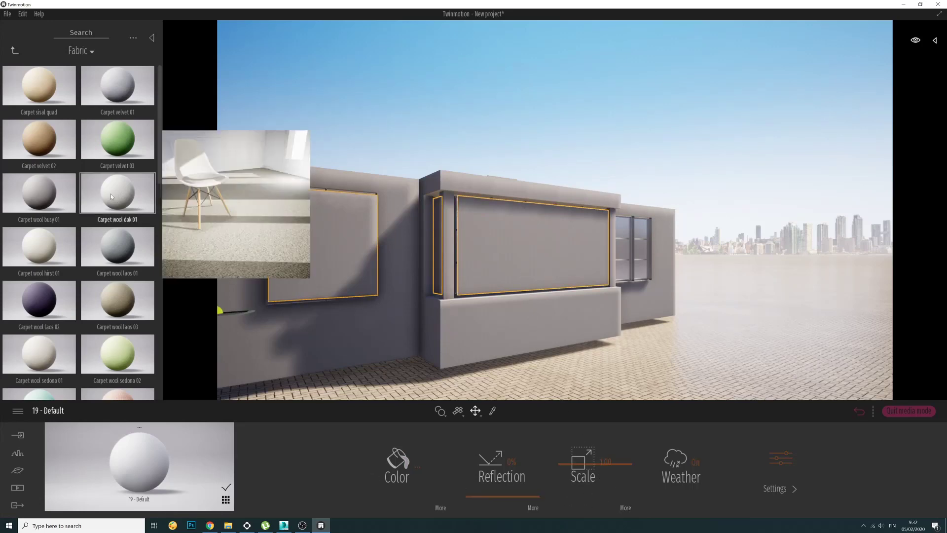
pyautogui.click(15, 50)
pyautogui.click(39, 94)
pyautogui.moveTo(39, 96)
pyautogui.moveTo(39, 96); pyautogui.dragTo(511, 260)
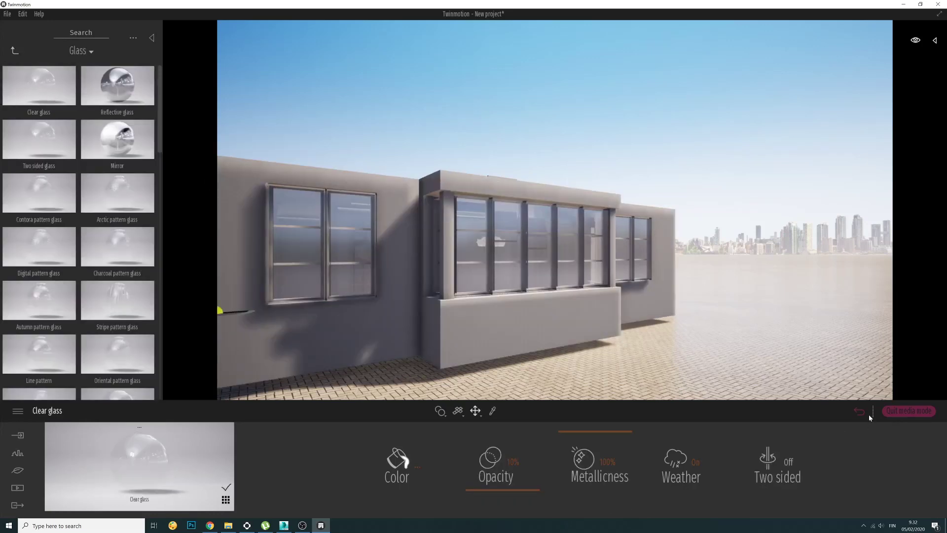
# Step: Return to the saved Image 01 view and set its time of day to 17:43
pyautogui.click(855, 413)
pyautogui.click(547, 468)
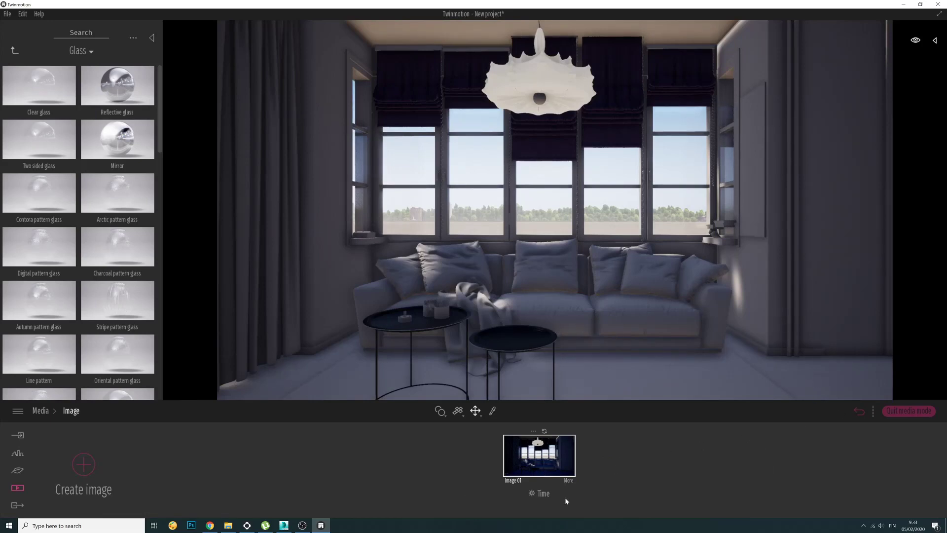
pyautogui.click(539, 494)
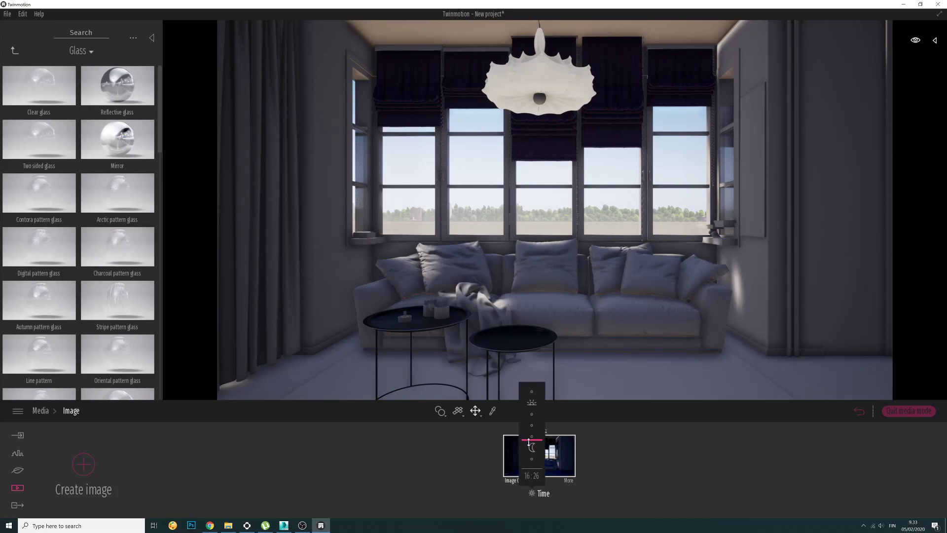
pyautogui.moveTo(529, 440); pyautogui.dragTo(529, 445)
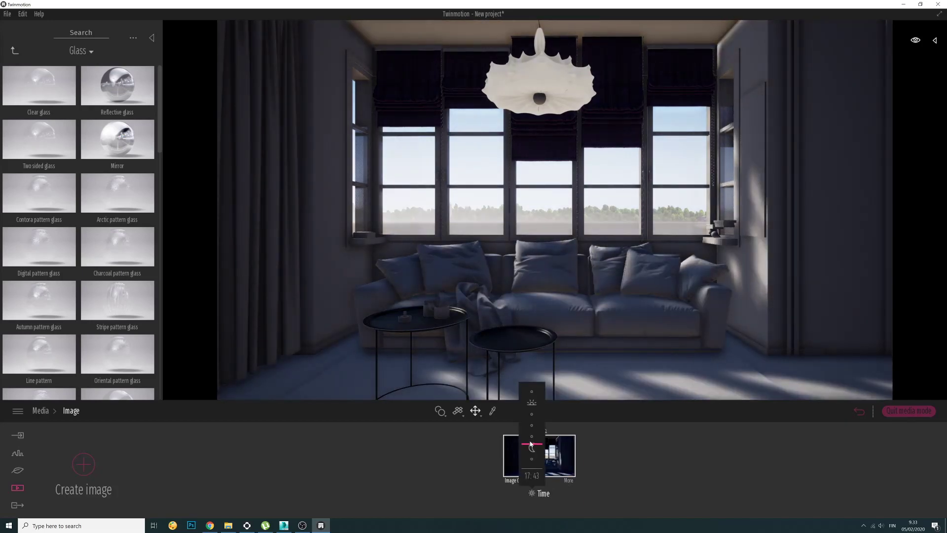
# Step: Increase the sun intensity in the lighting settings of Image 01
pyautogui.click(569, 480)
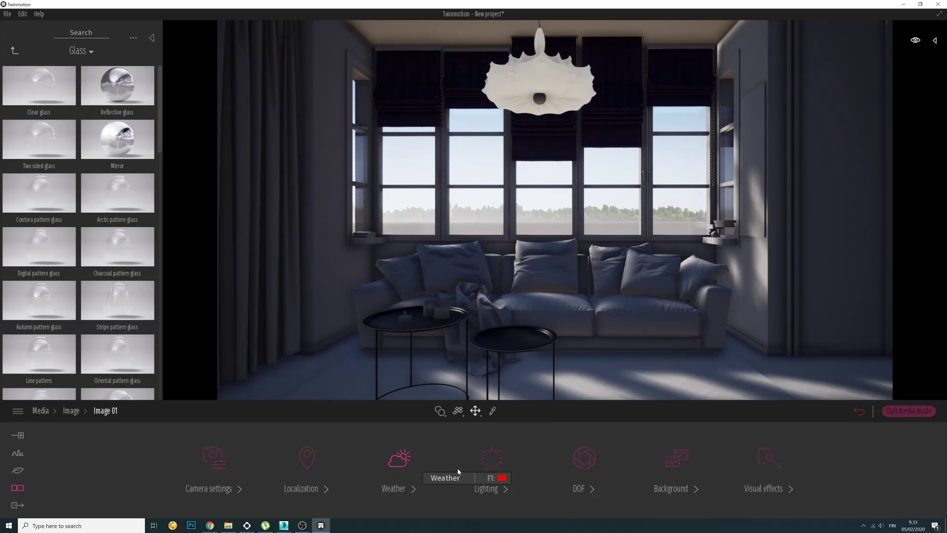
pyautogui.click(488, 467)
pyautogui.moveTo(216, 491); pyautogui.dragTo(214, 481)
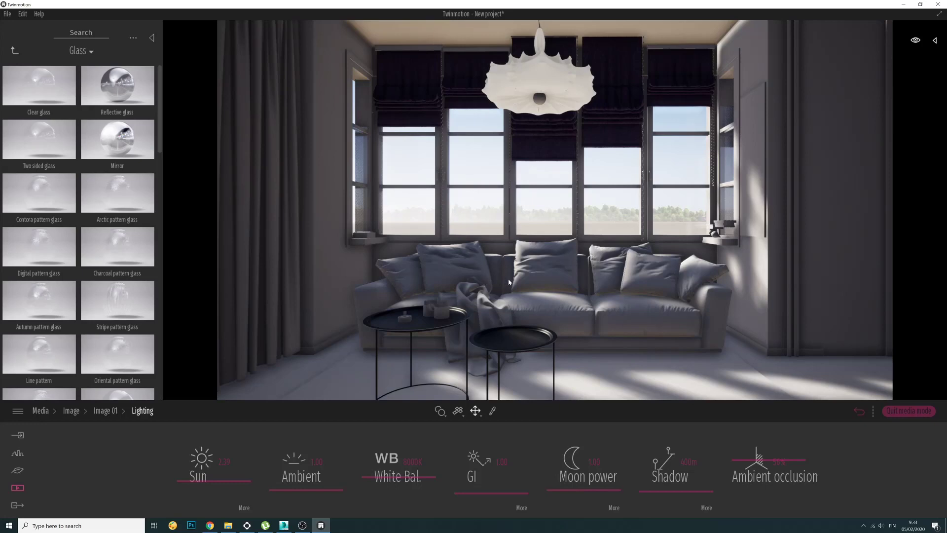
# Step: Save the project as olohuone in the Olohuone folder on the desktop
pyautogui.hotkey('ctrl', 's')
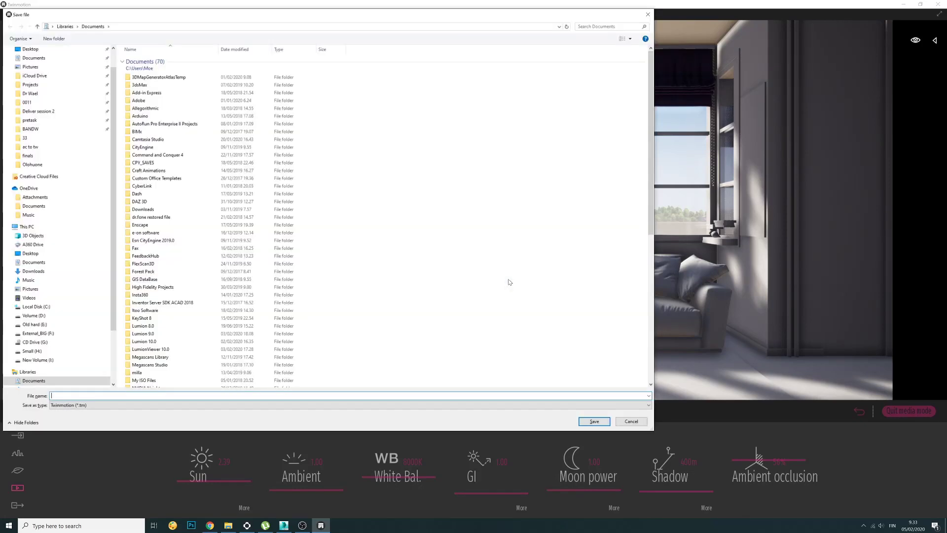
pyautogui.write('olohuone')
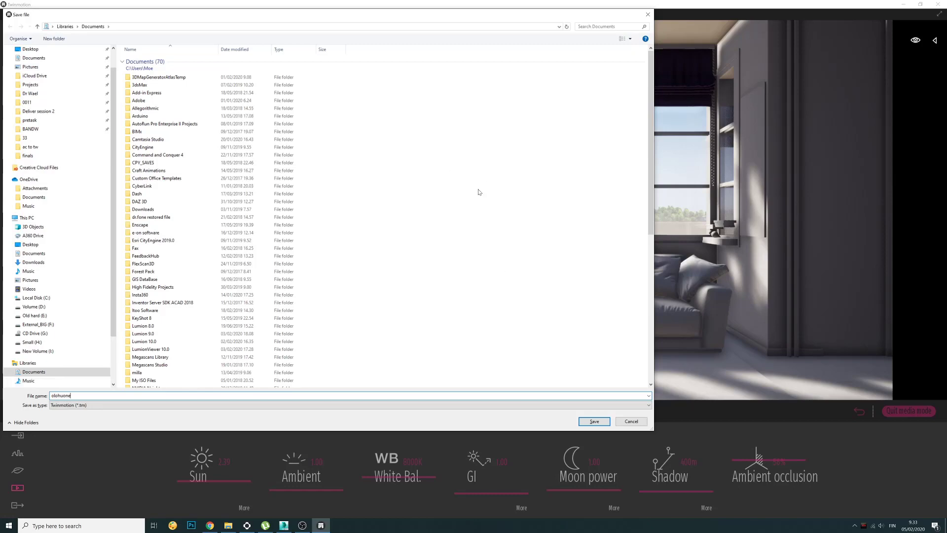
pyautogui.click(31, 49)
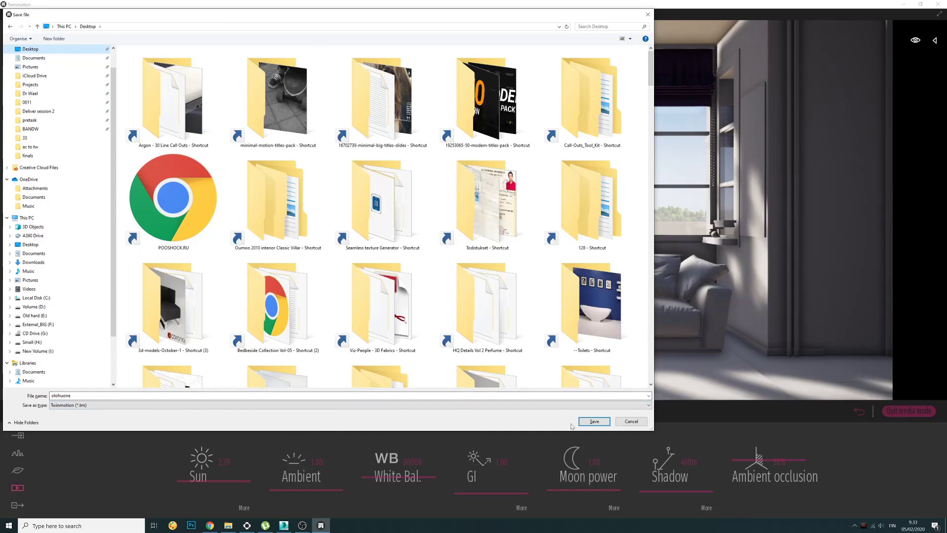
pyautogui.click(592, 422)
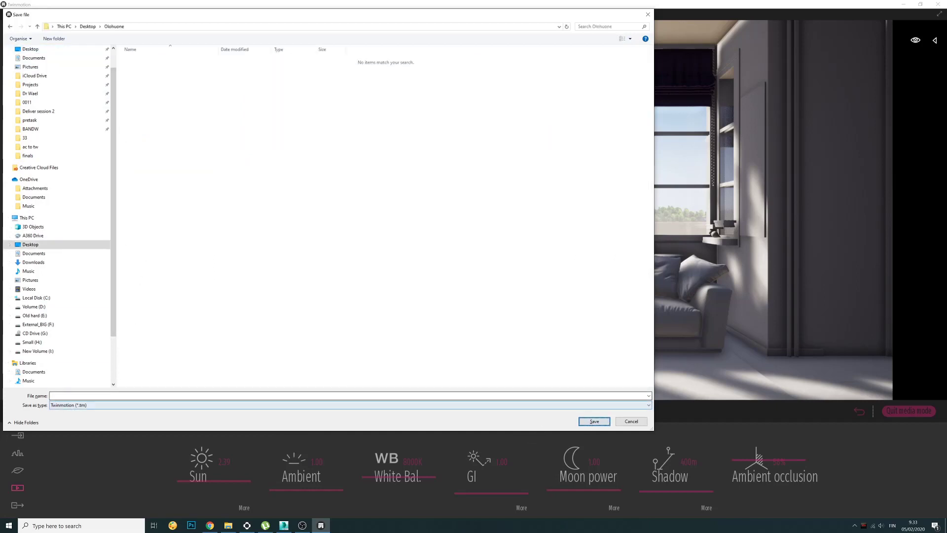
pyautogui.write('o')
pyautogui.write('oloh')
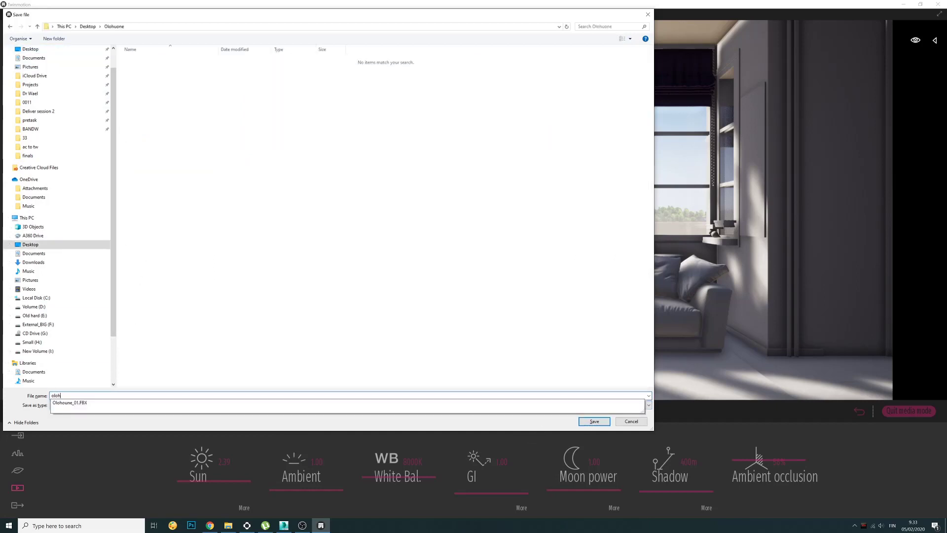
pyautogui.write('uone')
pyautogui.press('Return')
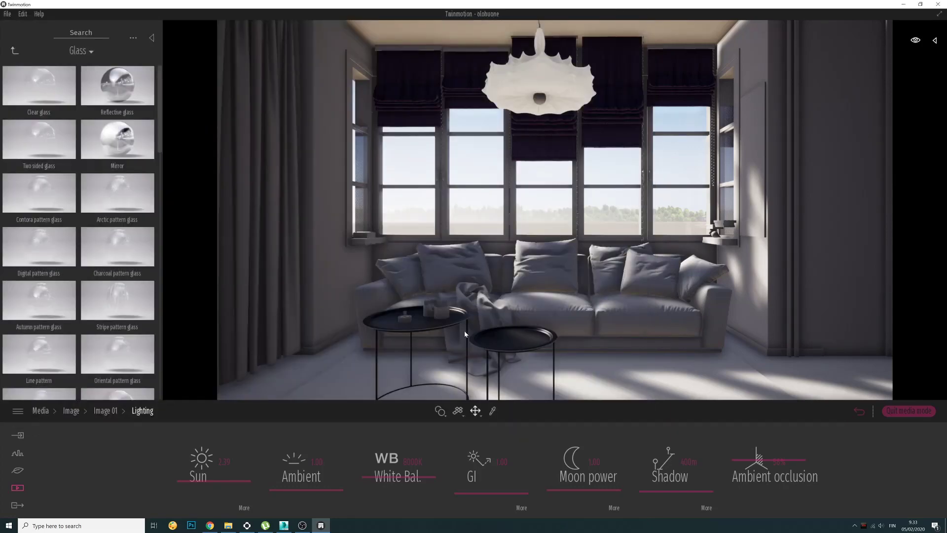
# Step: Place an omnidirectional light at the pendant lamp and raise it inside the lampshade
pyautogui.doubleClick(18, 52)
pyautogui.click(130, 157)
pyautogui.moveTo(55, 87); pyautogui.dragTo(528, 102)
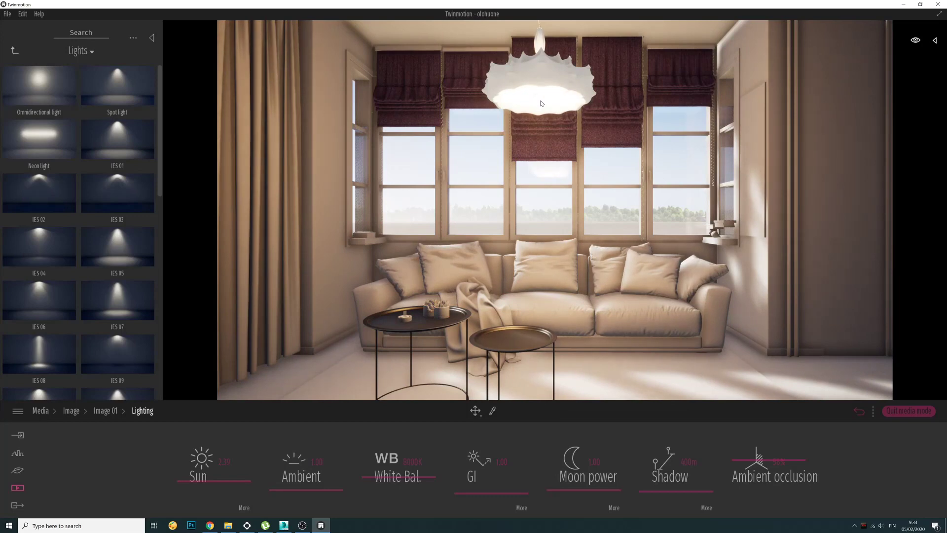
pyautogui.click(542, 103)
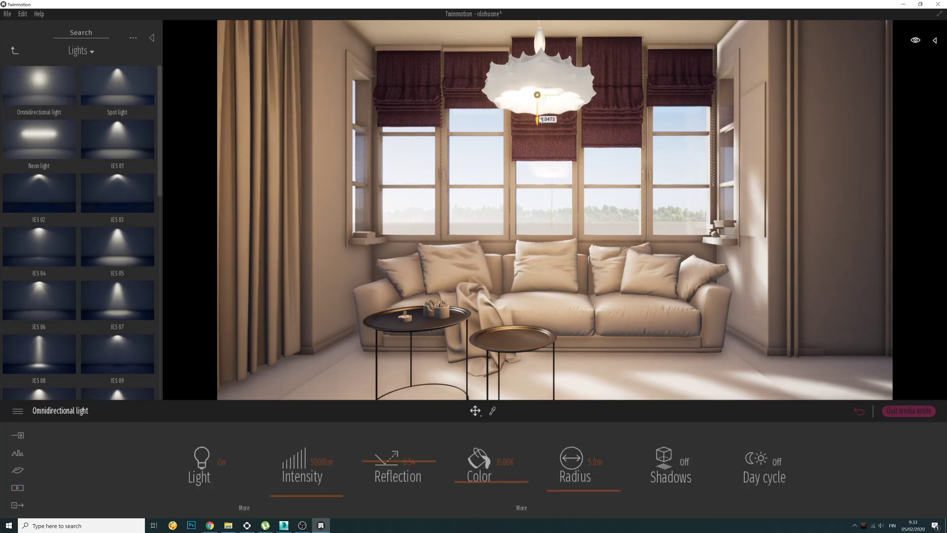
pyautogui.moveTo(540, 120); pyautogui.dragTo(538, 101)
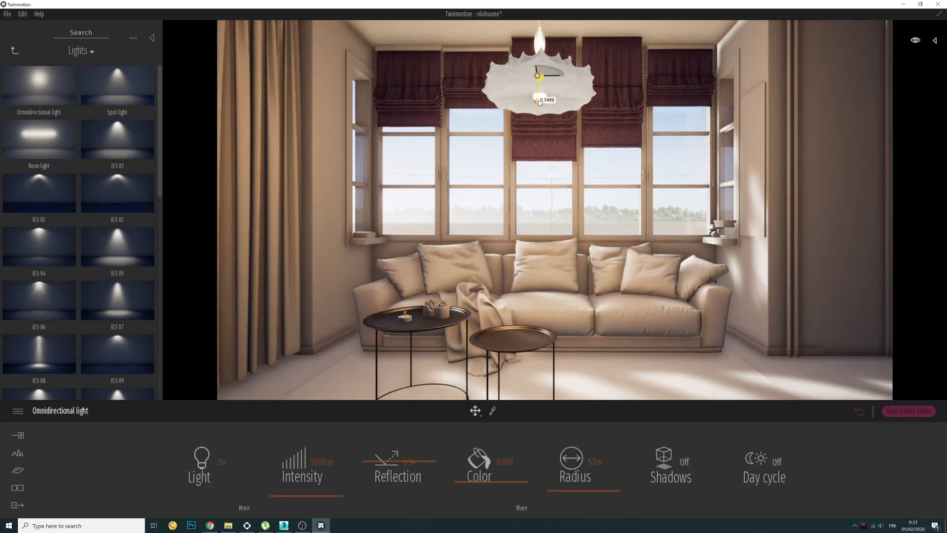
# Step: Set the omnidirectional light's radius to 22.7 m and reduce its intensity, with its shadows switched off
pyautogui.click(677, 476)
pyautogui.moveTo(570, 490); pyautogui.dragTo(557, 468)
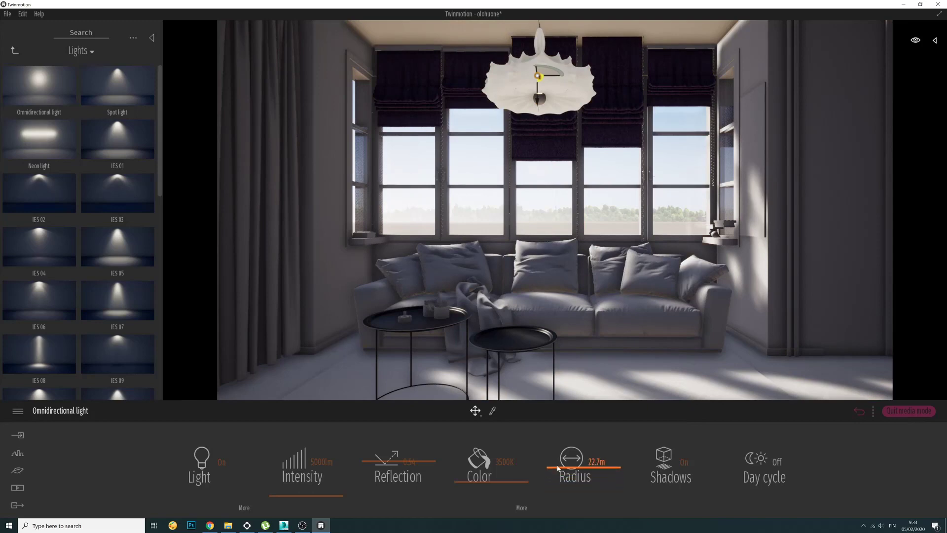
pyautogui.moveTo(304, 495); pyautogui.dragTo(271, 496)
pyautogui.click(656, 474)
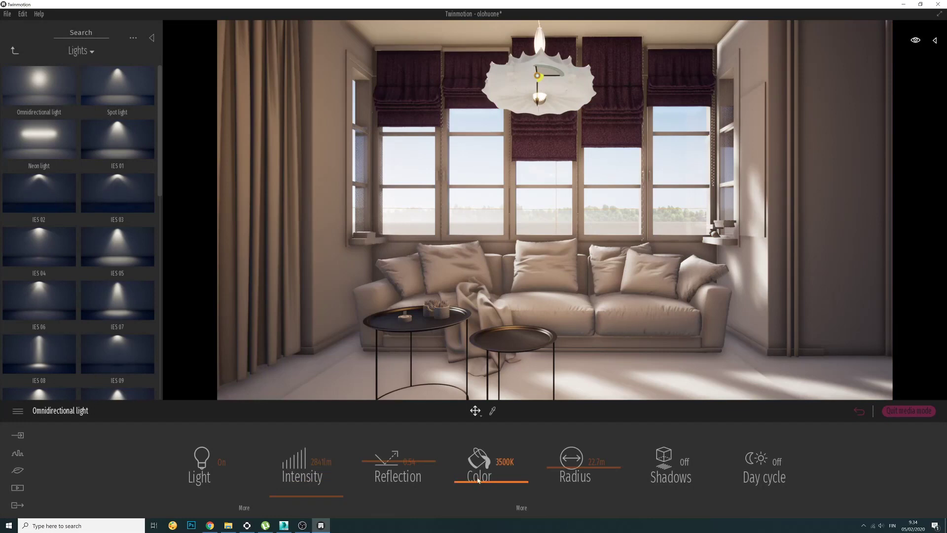
# Step: Set the light's color temperature to 4188K, adjust its intensity and toggle the light to compare the room
pyautogui.moveTo(464, 481)
pyautogui.mouseDown()
pyautogui.moveTo(463, 469)
pyautogui.moveTo(460, 477)
pyautogui.mouseUp()
pyautogui.click(321, 463)
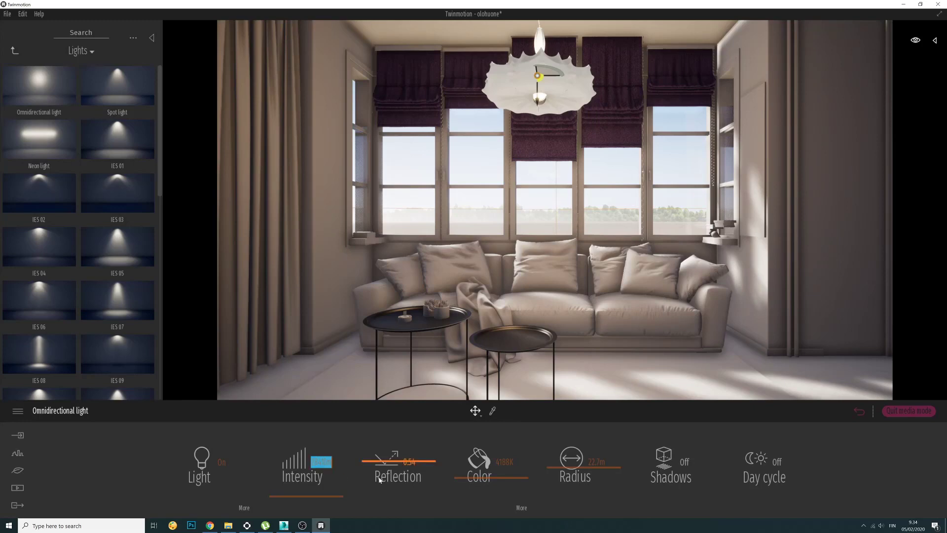
pyautogui.write('2000')
pyautogui.press('Return')
pyautogui.click(218, 471)
pyautogui.click(219, 473)
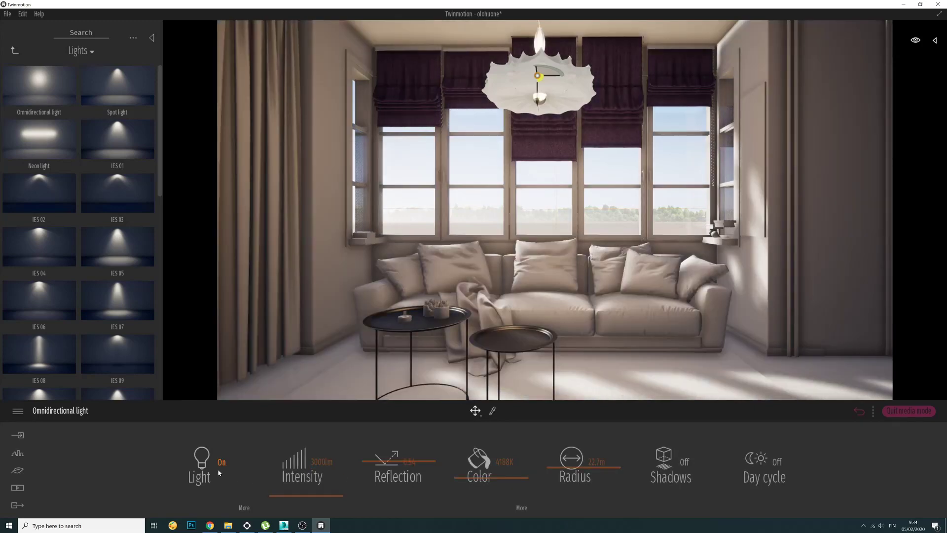
pyautogui.click(219, 473)
pyautogui.click(219, 472)
# Step: Set the light's intensity to 2000 lm and toggle the light off and on to compare its effect
pyautogui.click(322, 461)
pyautogui.write('2000')
pyautogui.press('Return')
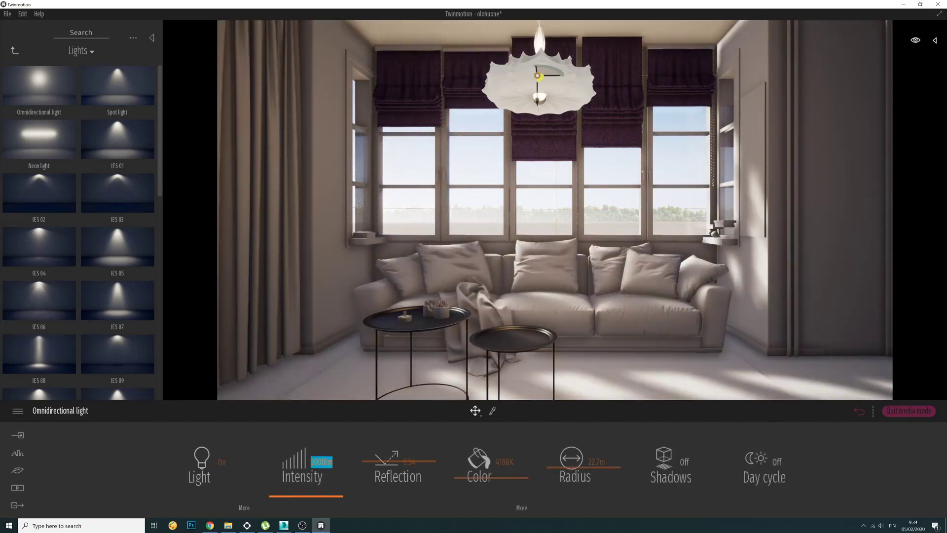
pyautogui.click(211, 465)
pyautogui.click(211, 465)
pyautogui.click(211, 464)
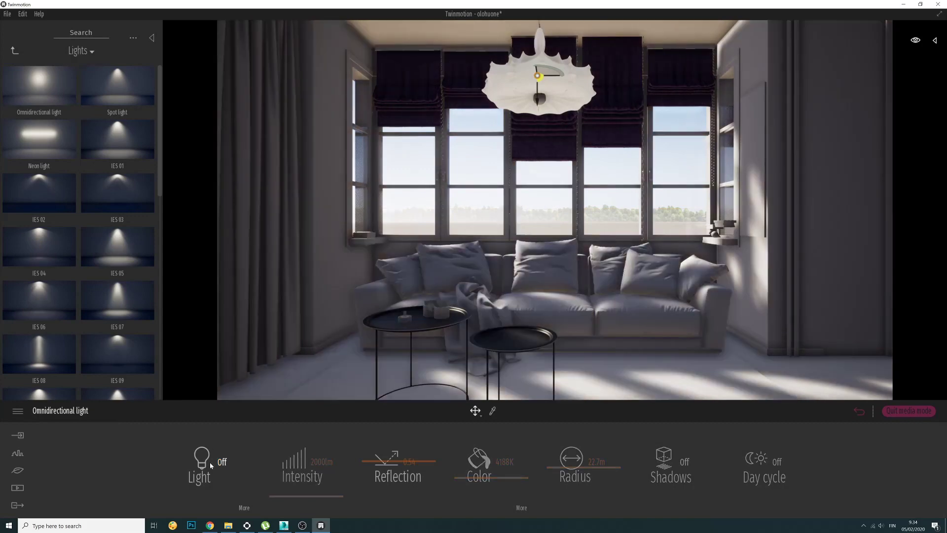
pyautogui.click(211, 464)
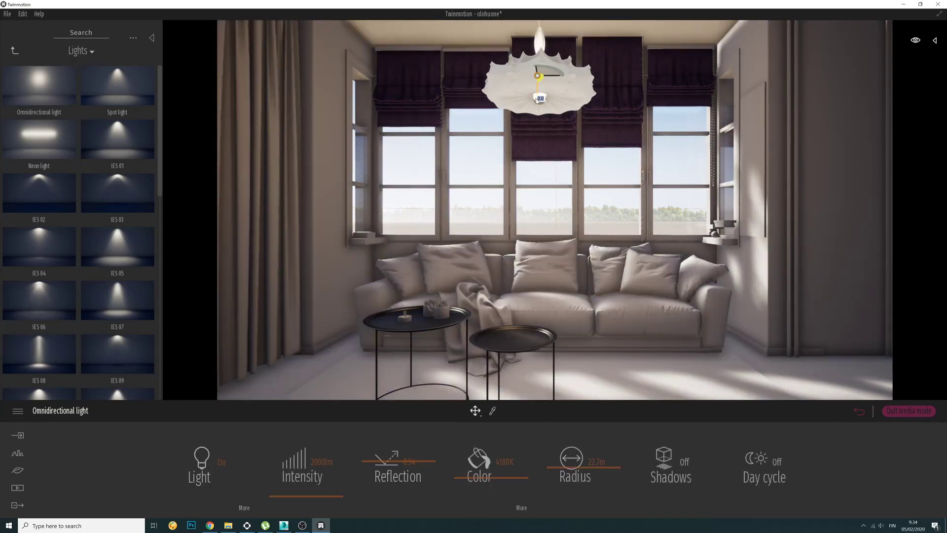
# Step: Move the omnidirectional light down below the pendant lamp, in front of the middle blind, and turn on its shadows
pyautogui.click(538, 99)
pyautogui.moveTo(551, 90); pyautogui.dragTo(551, 83)
pyautogui.moveTo(548, 78); pyautogui.dragTo(545, 118)
pyautogui.click(538, 136)
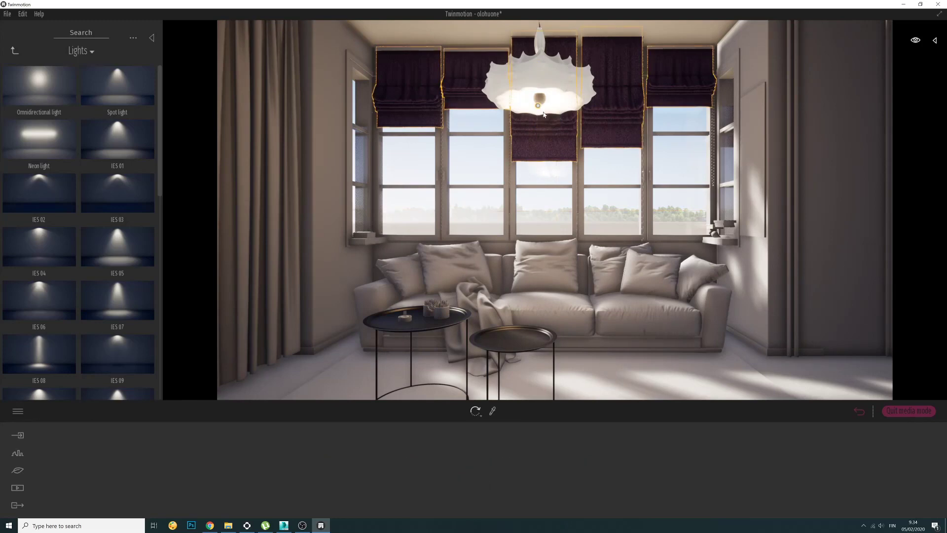
pyautogui.moveTo(538, 109); pyautogui.dragTo(534, 184)
pyautogui.click(658, 469)
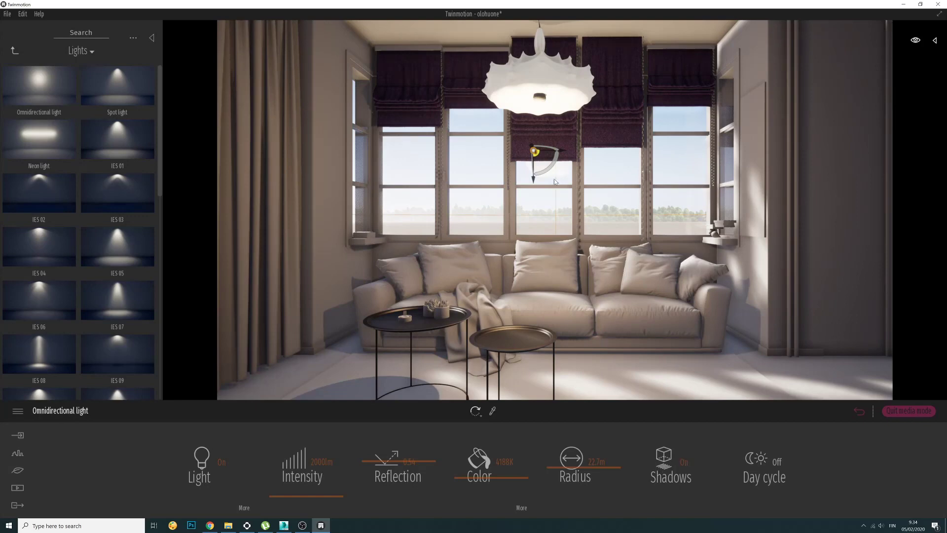
pyautogui.moveTo(541, 163)
pyautogui.mouseDown()
pyautogui.moveTo(541, 99)
pyautogui.moveTo(543, 180)
pyautogui.moveTo(541, 157)
pyautogui.mouseUp()
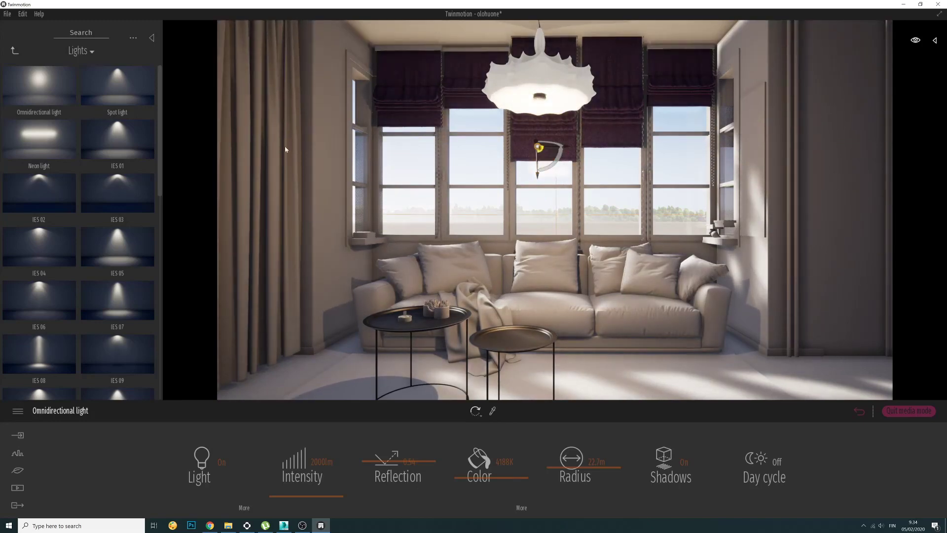
# Step: Apply the Triangle sticker material from the Glass library to the pendant lamp's shade
pyautogui.click(16, 53)
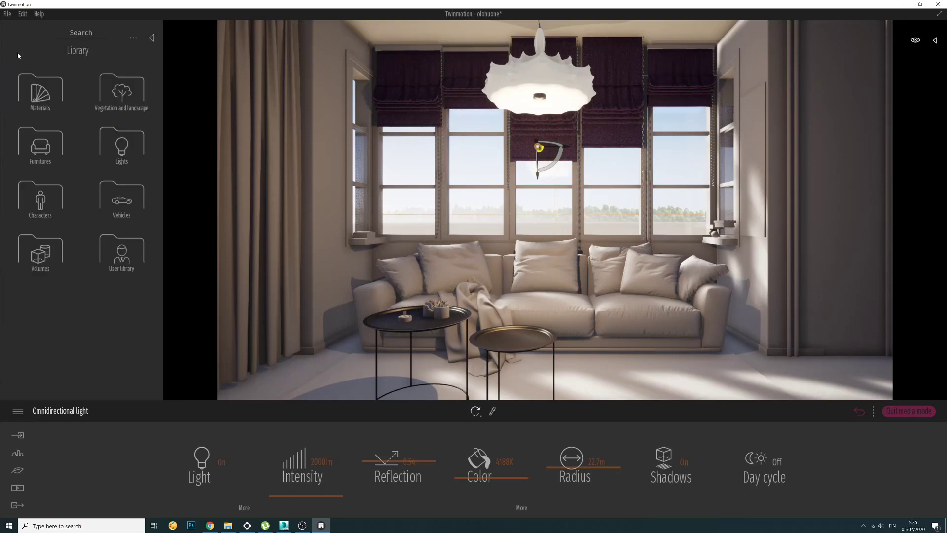
pyautogui.click(40, 91)
pyautogui.click(62, 144)
pyautogui.scroll(-3, 86, 189)
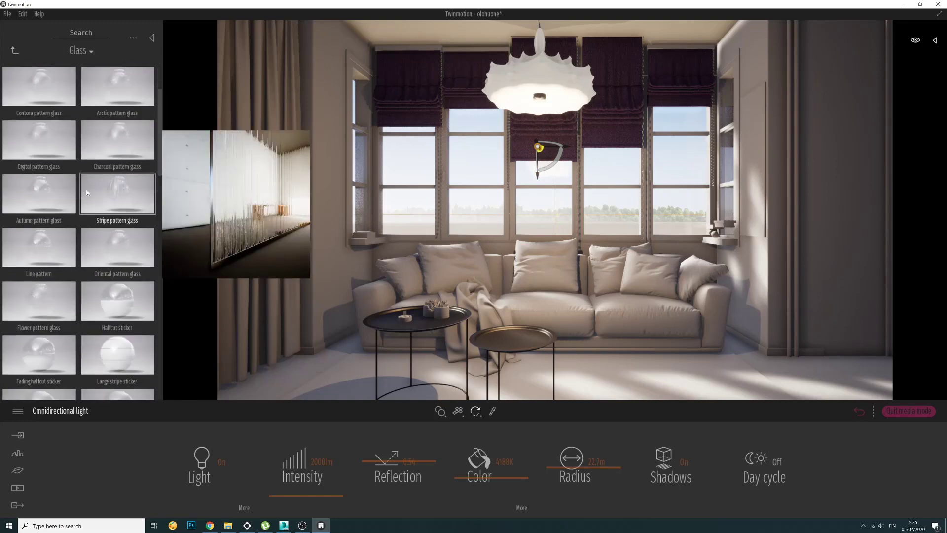
pyautogui.scroll(-2, 89, 191)
pyautogui.scroll(-1, 118, 290)
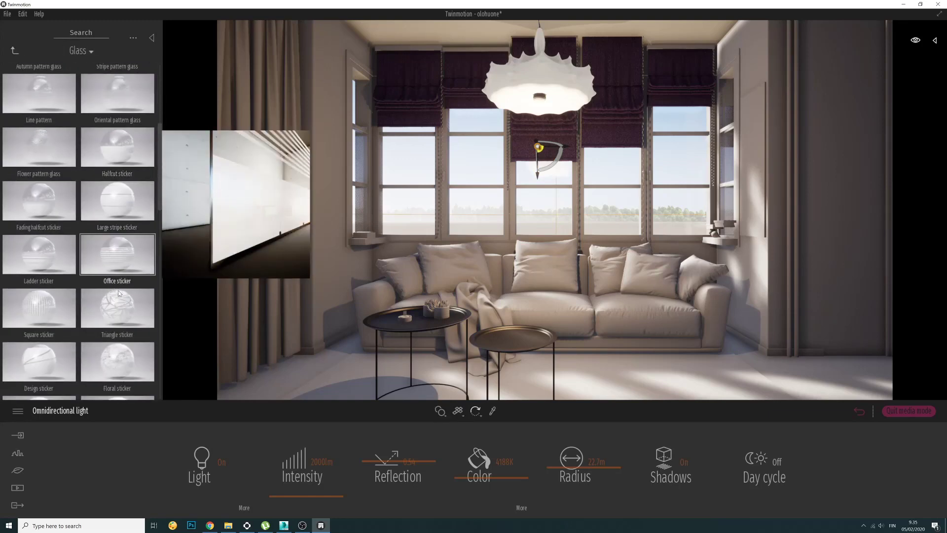
pyautogui.moveTo(117, 290); pyautogui.dragTo(553, 87)
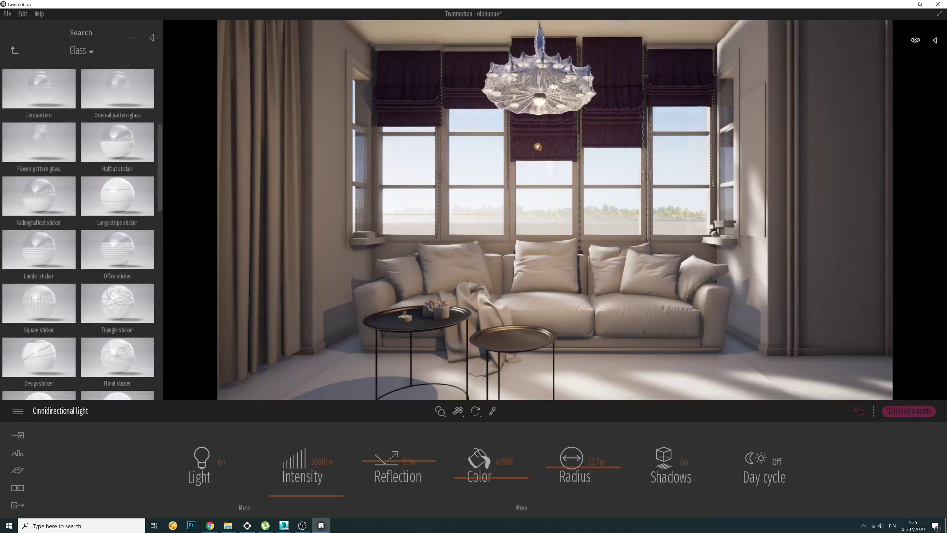
# Step: Set the Triangle sticker material's opacity to 100%, scale to 0.10 and reflection to 35%, and brighten its color
pyautogui.moveTo(470, 457); pyautogui.dragTo(467, 398)
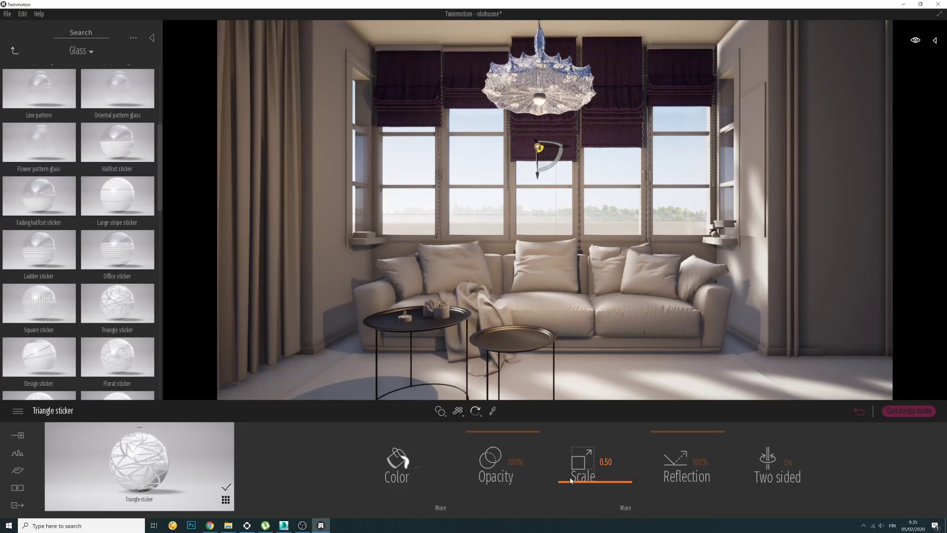
pyautogui.moveTo(570, 480); pyautogui.dragTo(561, 500)
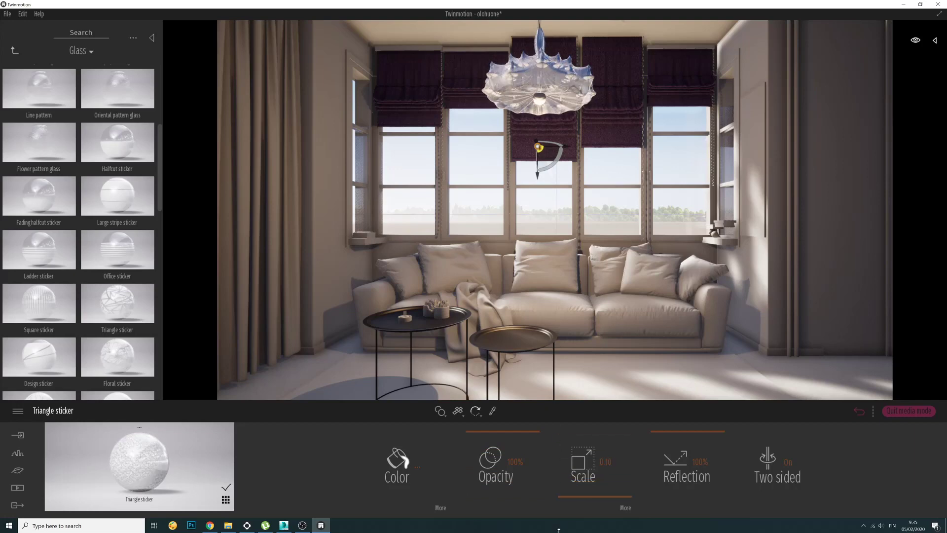
pyautogui.moveTo(661, 432); pyautogui.dragTo(656, 475)
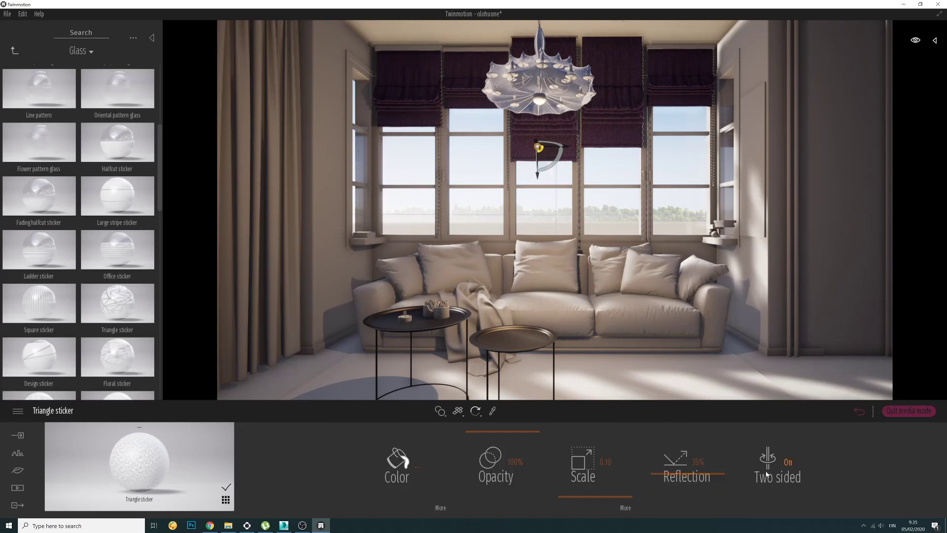
pyautogui.click(399, 471)
pyautogui.moveTo(464, 255); pyautogui.dragTo(472, 171)
pyautogui.click(520, 336)
# Step: Move the omnidirectional light up and slightly sideways so it sits just beneath the pendant lamp, then deselect it
pyautogui.moveTo(543, 150)
pyautogui.mouseDown()
pyautogui.moveTo(553, 129)
pyautogui.moveTo(545, 95)
pyautogui.moveTo(541, 151)
pyautogui.moveTo(552, 153)
pyautogui.moveTo(536, 144)
pyautogui.mouseUp()
pyautogui.moveTo(536, 135)
pyautogui.mouseDown()
pyautogui.moveTo(547, 149)
pyautogui.moveTo(534, 104)
pyautogui.moveTo(535, 148)
pyautogui.mouseUp()
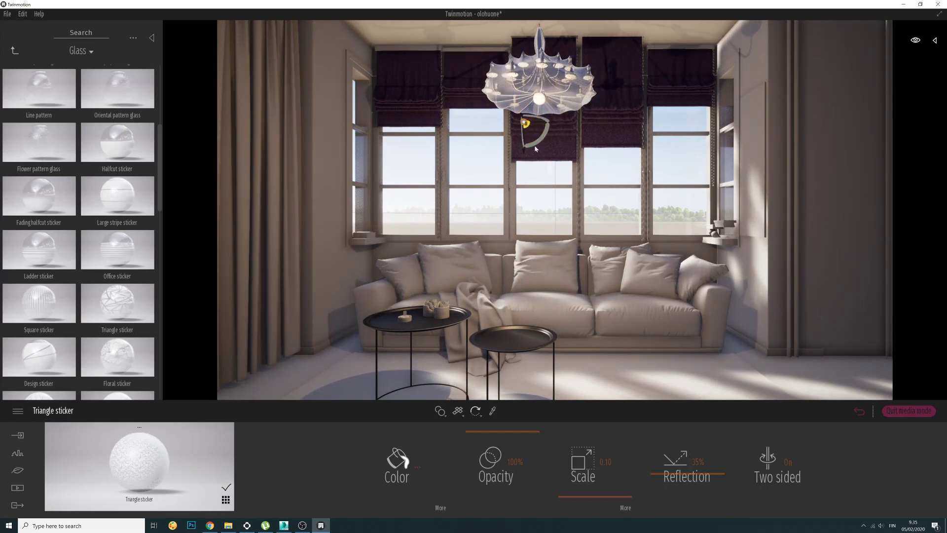
pyautogui.click(516, 210)
# Step: Replace the lampshade's material with Orange tinted glass and change its color to a pale lilac
pyautogui.scroll(-5, 44, 178)
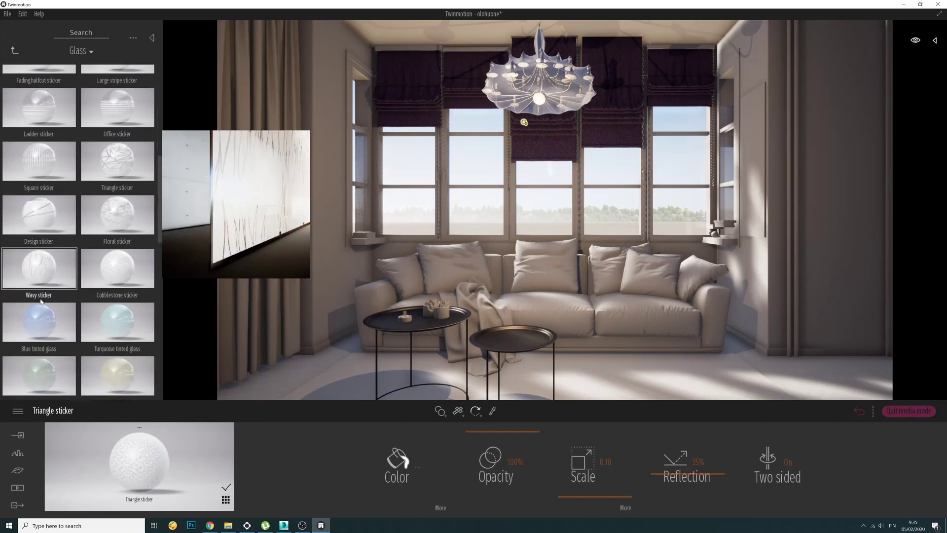
pyautogui.moveTo(96, 341); pyautogui.dragTo(555, 89)
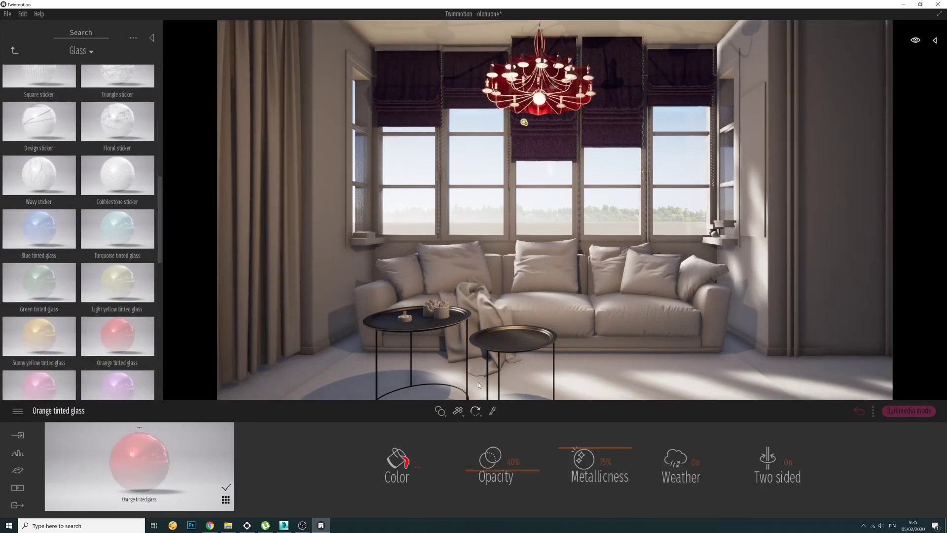
pyautogui.click(395, 465)
pyautogui.click(404, 245)
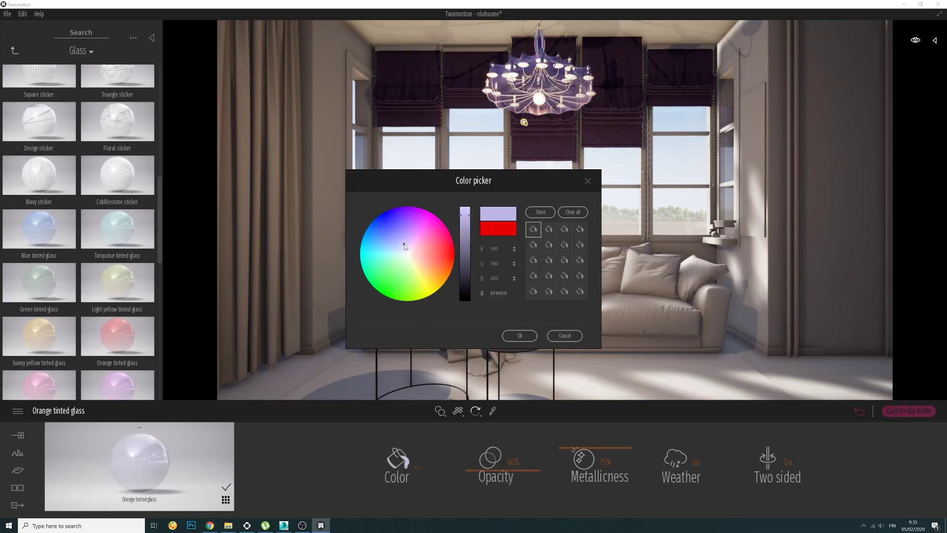
pyautogui.moveTo(404, 244)
pyautogui.mouseDown()
pyautogui.moveTo(398, 238)
pyautogui.moveTo(406, 248)
pyautogui.mouseUp()
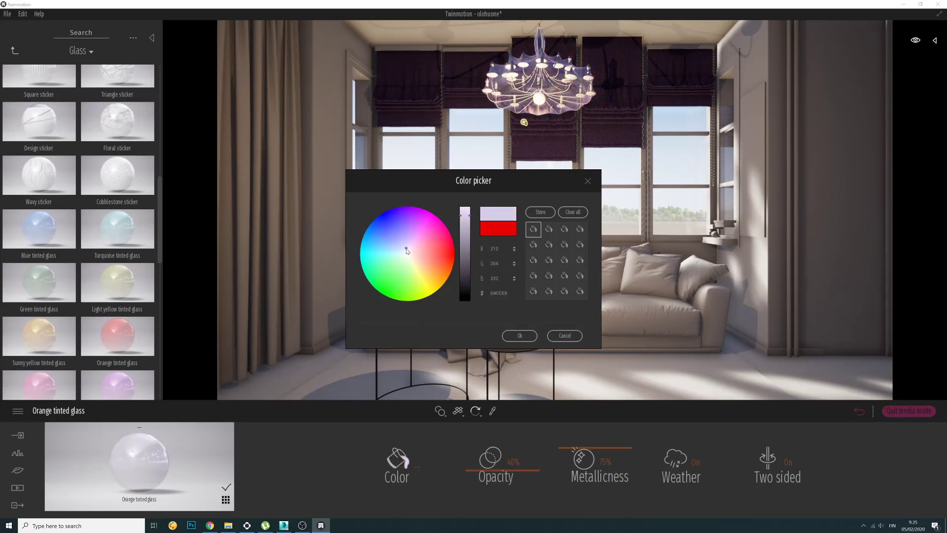
pyautogui.click(510, 337)
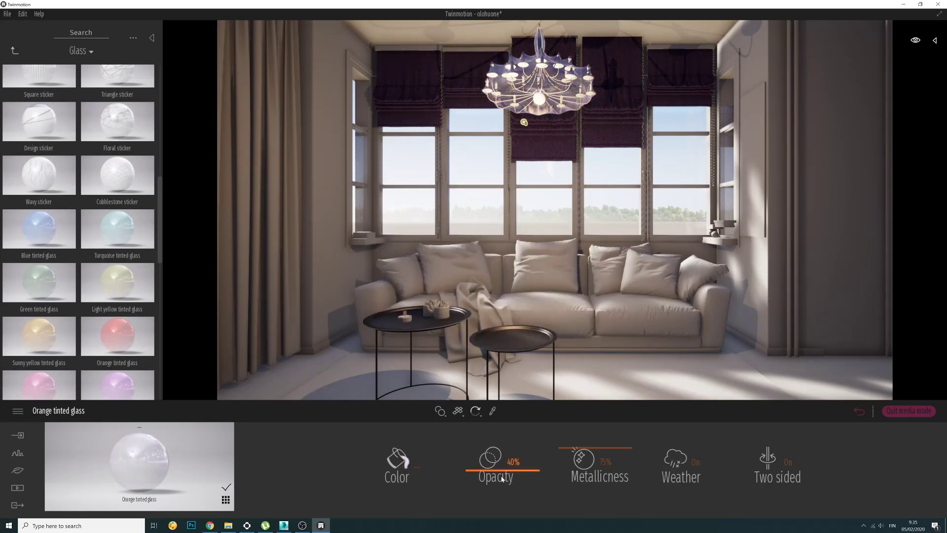
# Step: Set the lampshade glass's opacity to 85% and metallicness to 0%, and toggle its two-sided option to compare
pyautogui.moveTo(477, 474); pyautogui.dragTo(576, 511)
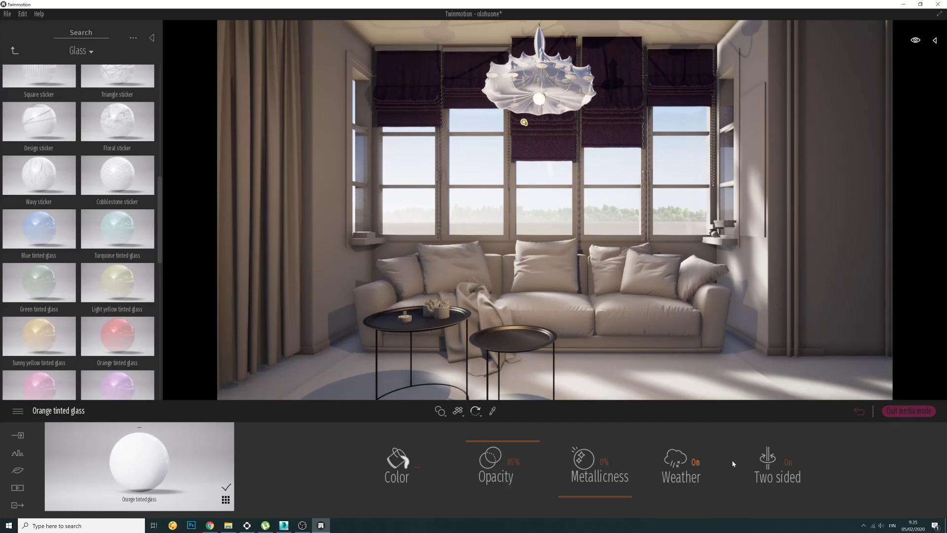
pyautogui.click(777, 464)
pyautogui.click(776, 464)
pyautogui.click(777, 463)
pyautogui.click(777, 462)
# Step: Brighten the lampshade glass's color to a near-white with hex value F4F6FA
pyautogui.click(389, 463)
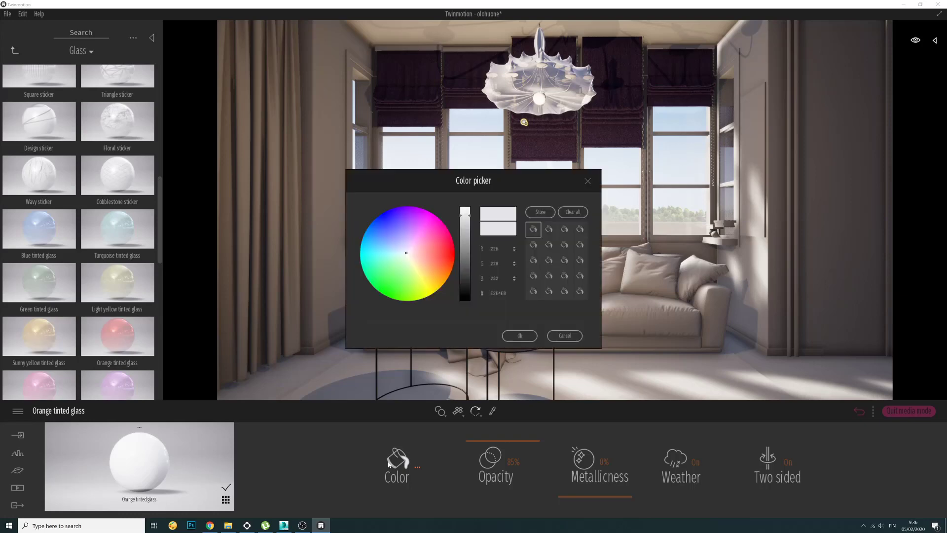
pyautogui.moveTo(462, 251); pyautogui.dragTo(462, 206)
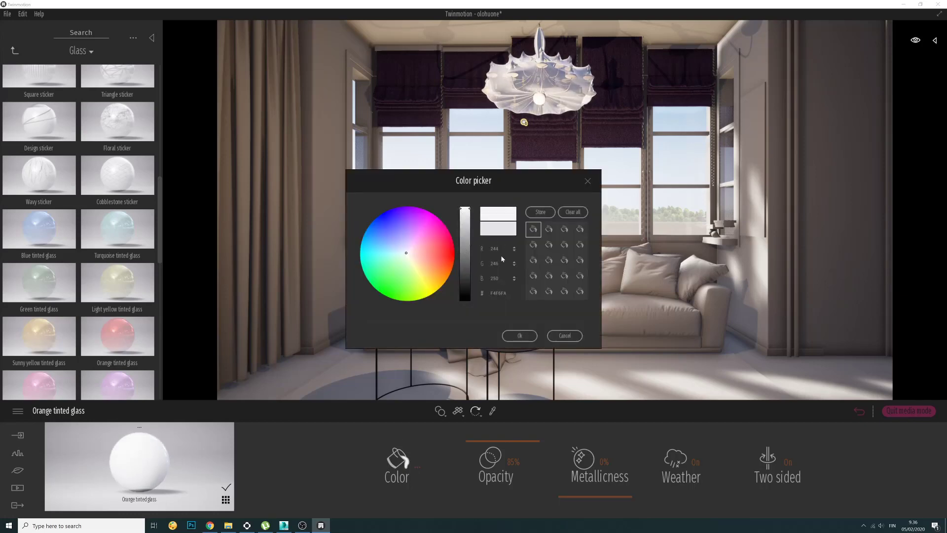
pyautogui.click(518, 335)
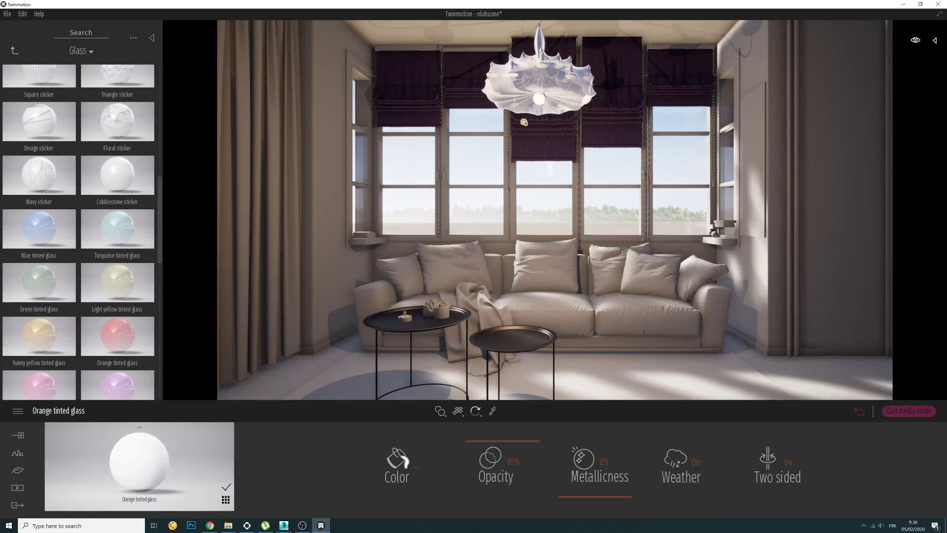
pyautogui.hotkey('alt', 'Tab')
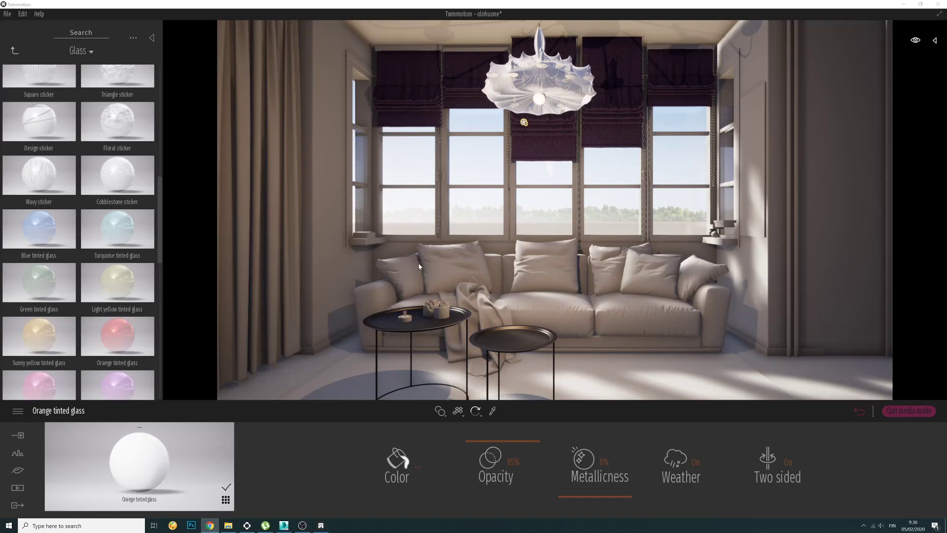
pyautogui.hotkey('alt', 'Tab')
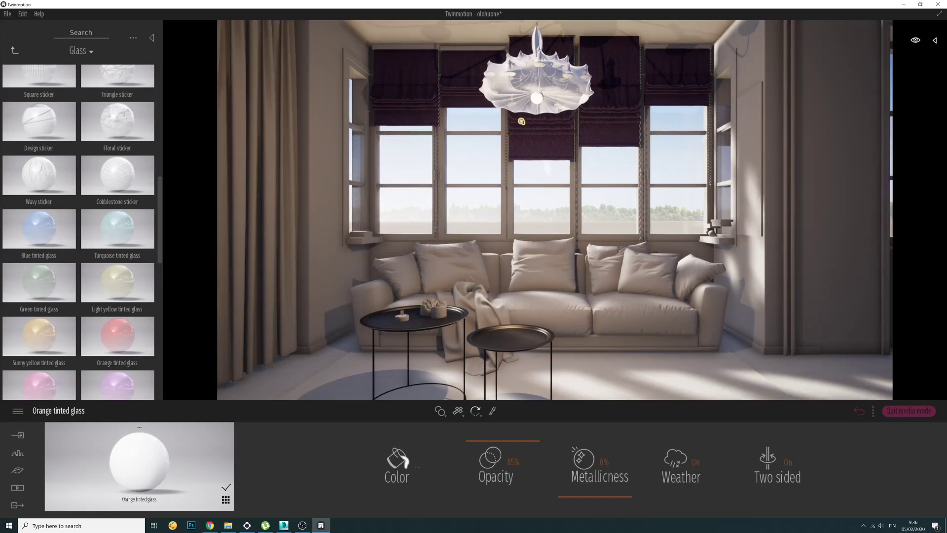
# Step: Apply the Carpet wool laos 01 material from the Fabric library to the sofa
pyautogui.click(16, 53)
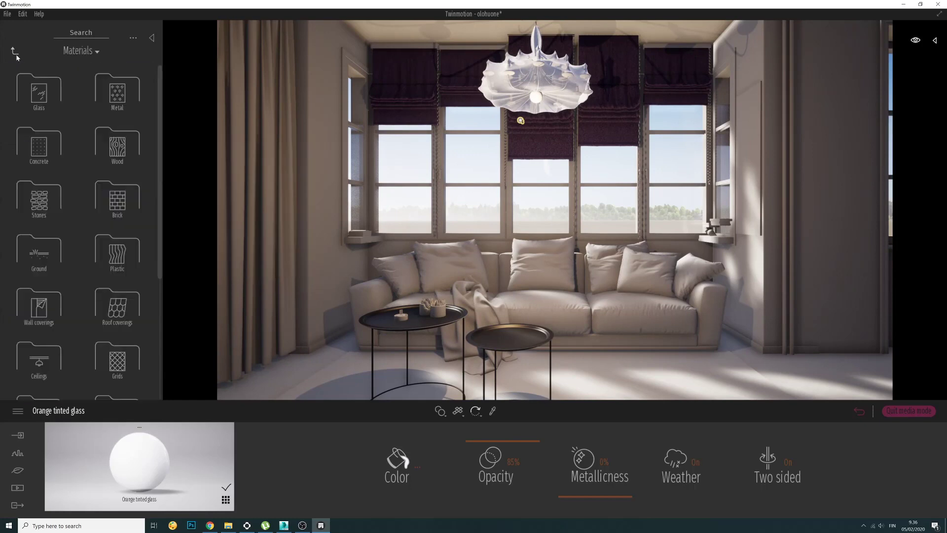
pyautogui.click(16, 56)
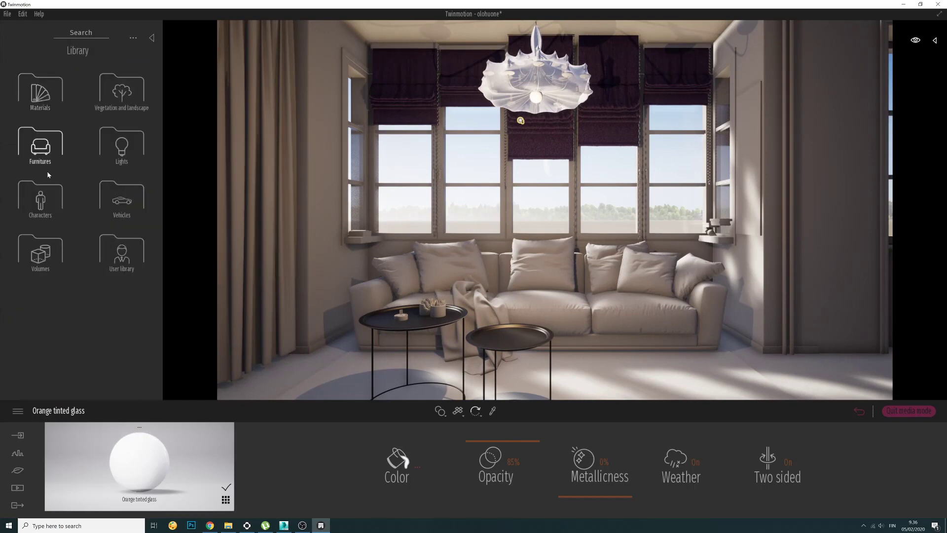
pyautogui.click(47, 103)
pyautogui.scroll(-3, 59, 198)
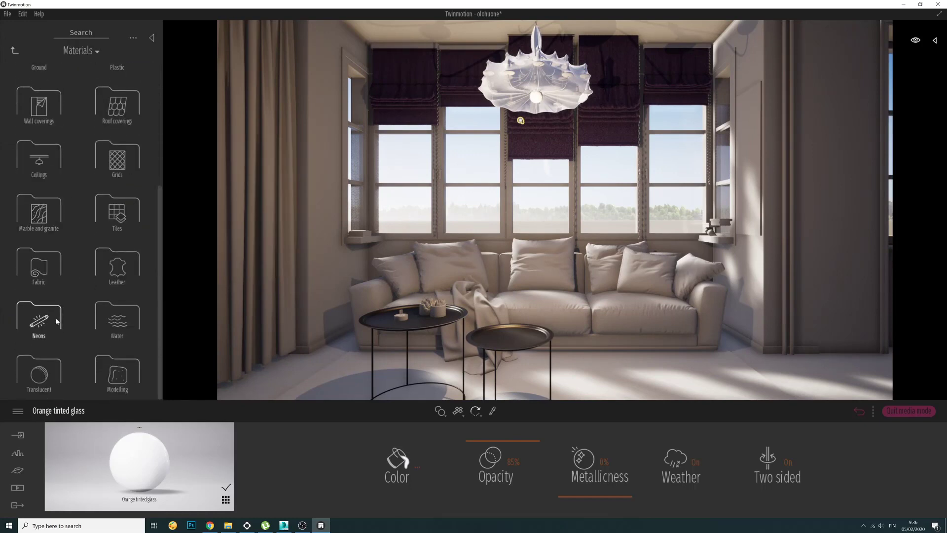
pyautogui.click(49, 285)
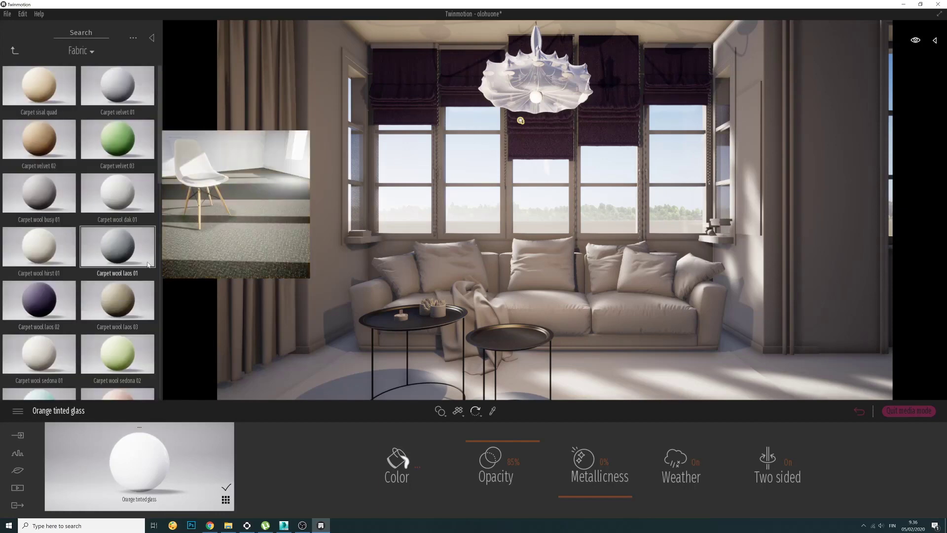
pyautogui.moveTo(148, 265); pyautogui.dragTo(625, 393)
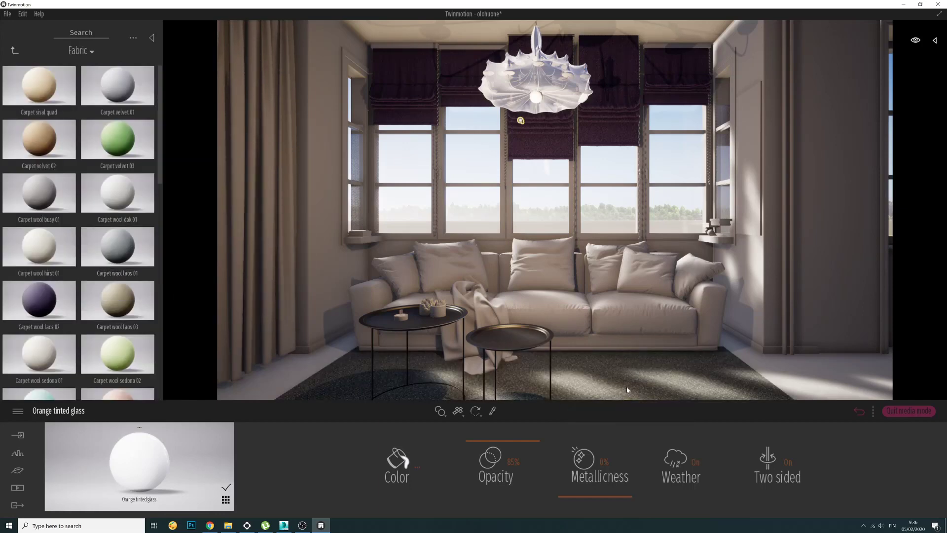
pyautogui.moveTo(701, 385); pyautogui.dragTo(641, 334)
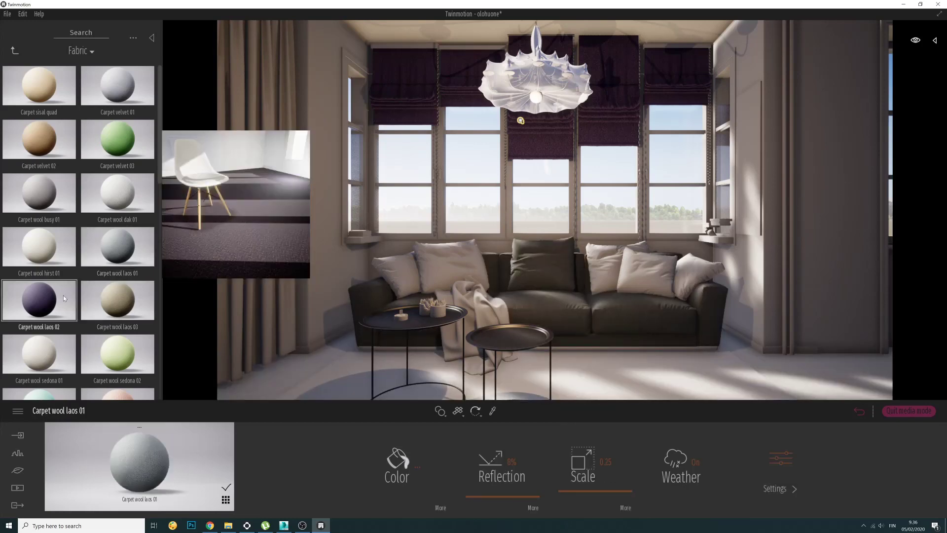
# Step: Apply the Carpet wool var 02 fabric to the rug under the coffee tables
pyautogui.scroll(-2, 60, 297)
pyautogui.moveTo(156, 380); pyautogui.dragTo(654, 387)
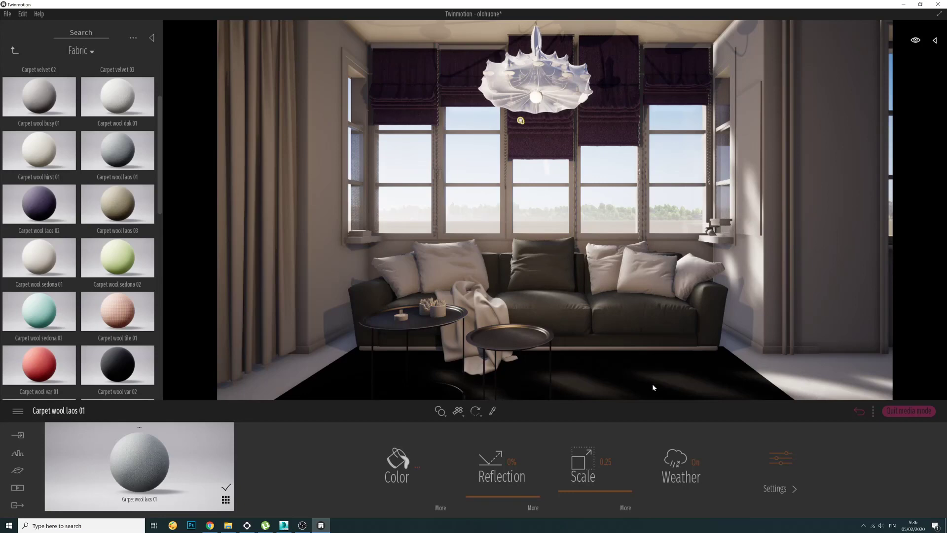
pyautogui.moveTo(654, 388)
pyautogui.mouseDown()
pyautogui.moveTo(649, 327)
pyautogui.moveTo(661, 382)
pyautogui.mouseUp()
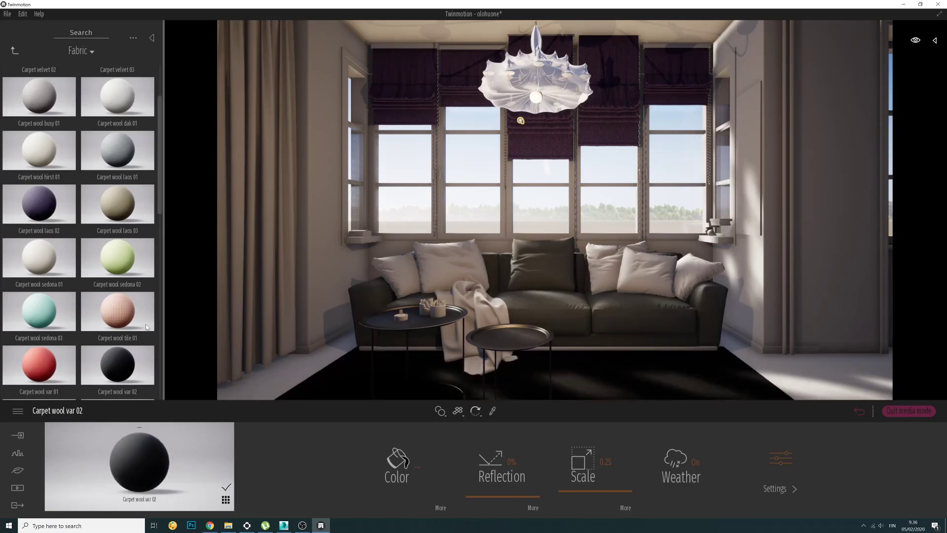
# Step: Try a wool chevron fabric on the small sofa cushions
pyautogui.moveTo(114, 366)
pyautogui.scroll(-3, 106, 315)
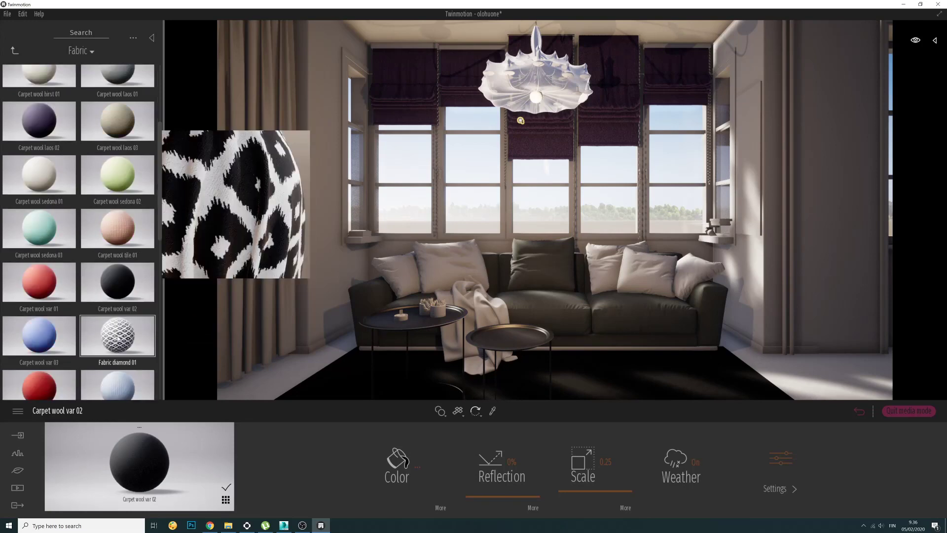
pyautogui.scroll(-5, 125, 352)
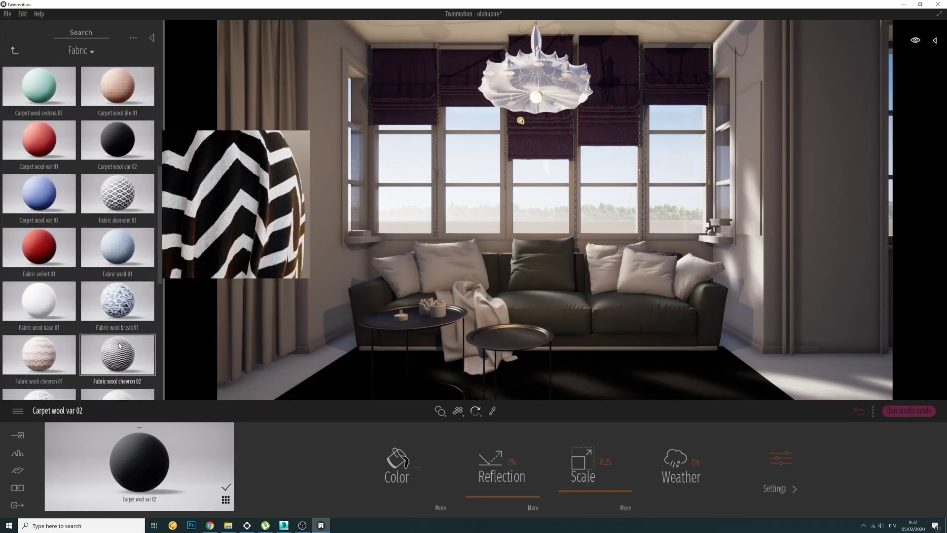
pyautogui.moveTo(125, 353); pyautogui.dragTo(666, 274)
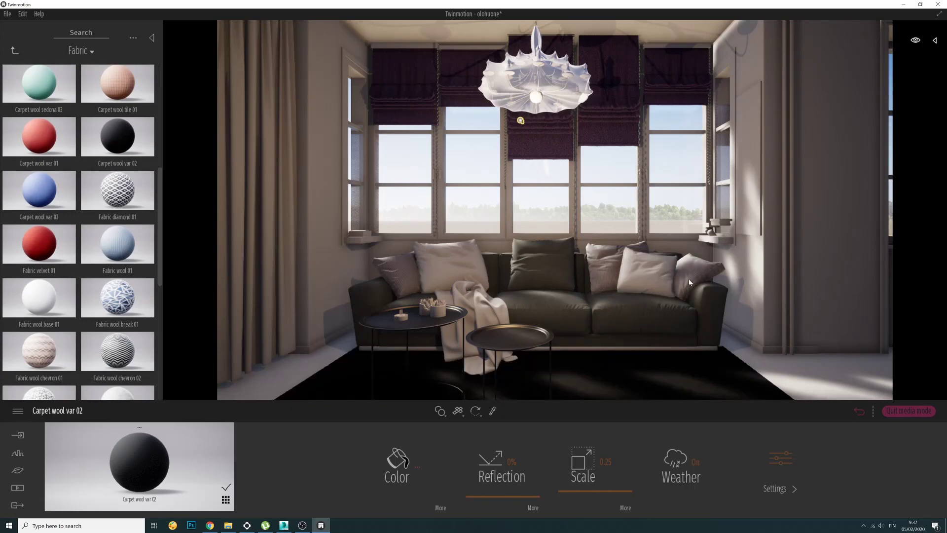
pyautogui.moveTo(689, 280); pyautogui.dragTo(111, 259)
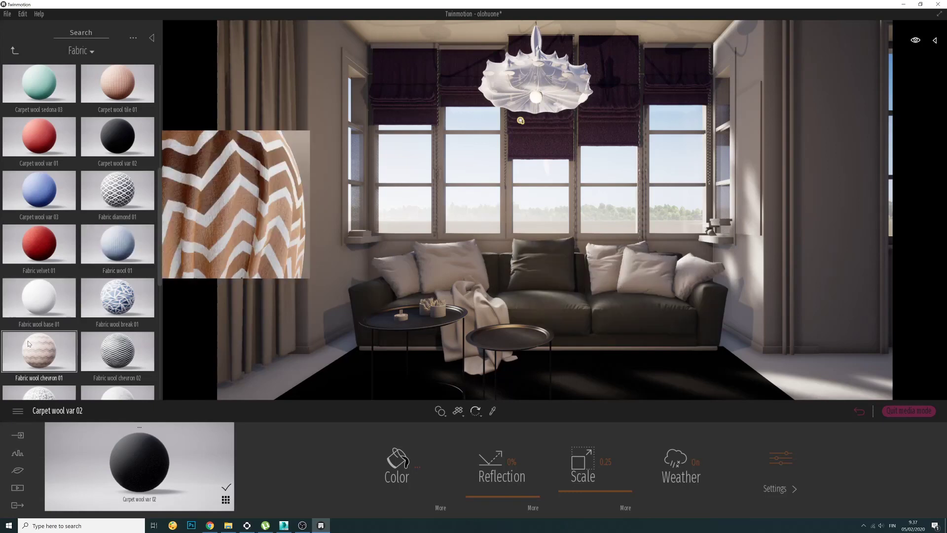
# Step: Apply the Fabric wool shaggy 01 material to the rug under the coffee tables
pyautogui.moveTo(31, 344); pyautogui.dragTo(361, 390)
pyautogui.scroll(-3, 128, 286)
pyautogui.scroll(-3, 86, 306)
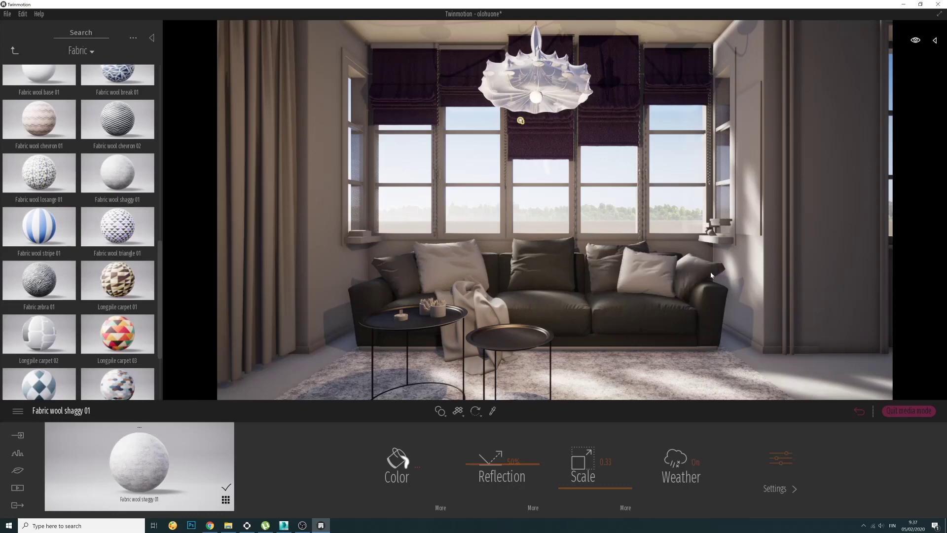
# Step: Apply the Long pile carpet 04 material to the small sofa cushions and a striped long pile carpet material to the throw blanket
pyautogui.moveTo(117, 332); pyautogui.dragTo(414, 279)
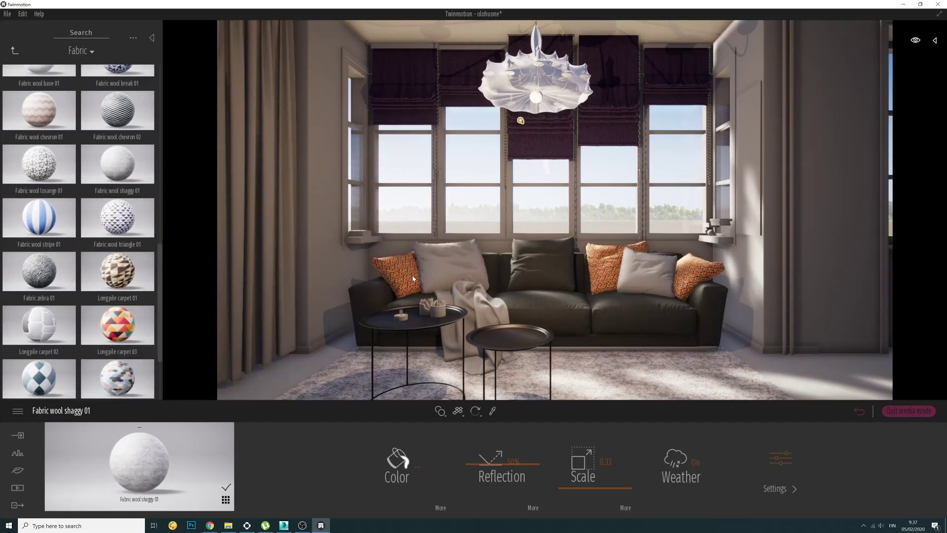
pyautogui.moveTo(39, 271); pyautogui.dragTo(692, 275)
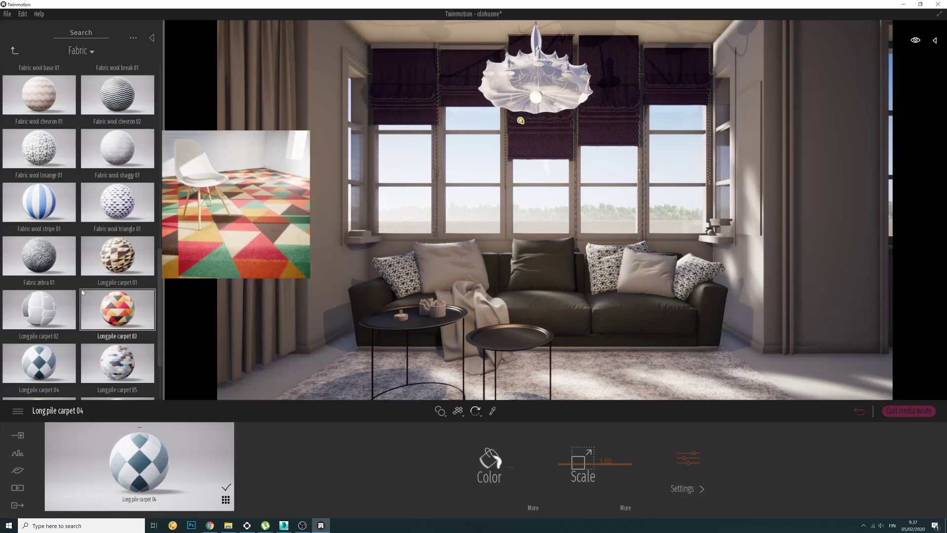
pyautogui.scroll(-1, 106, 313)
pyautogui.moveTo(110, 353); pyautogui.dragTo(478, 319)
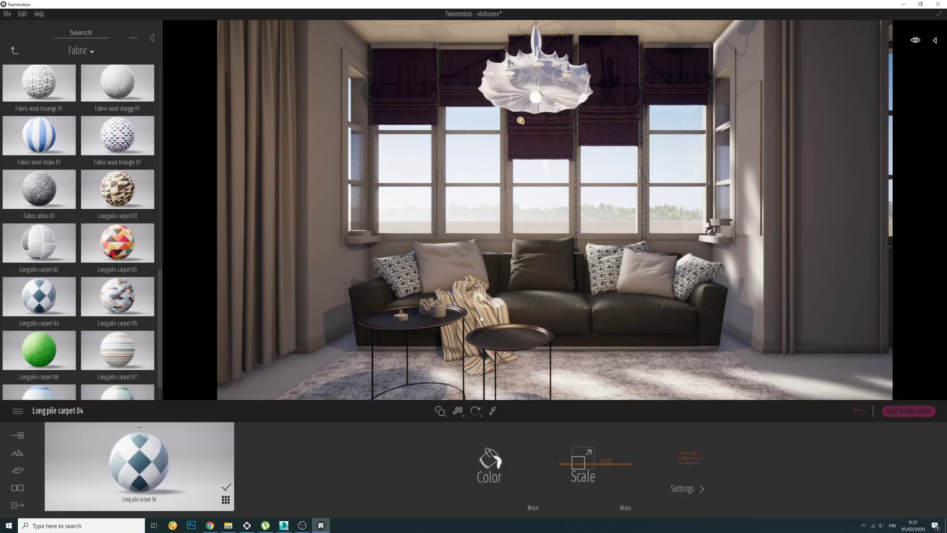
# Step: Try the Long pile carpet 08 material on the long curtain beside the window and undo it
pyautogui.scroll(-1, 42, 266)
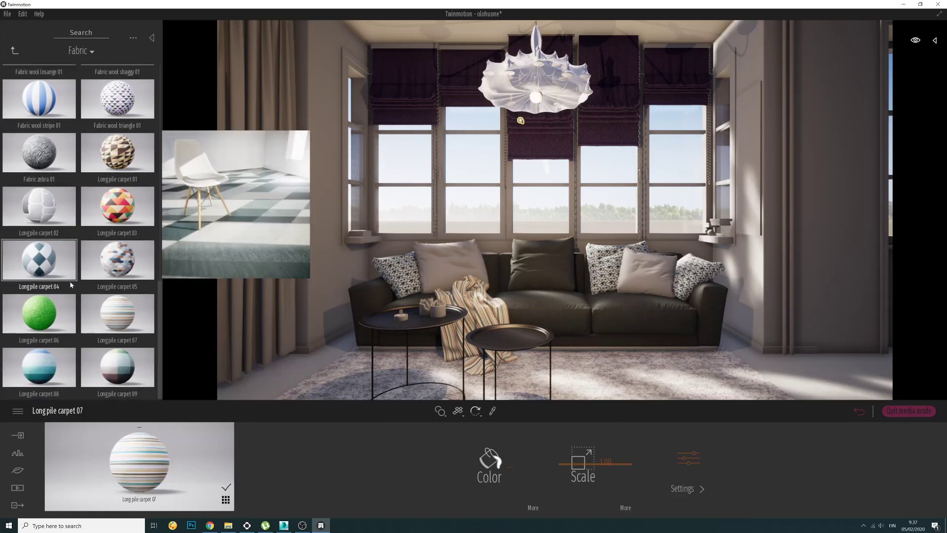
pyautogui.moveTo(43, 318)
pyautogui.moveTo(39, 367); pyautogui.dragTo(262, 137)
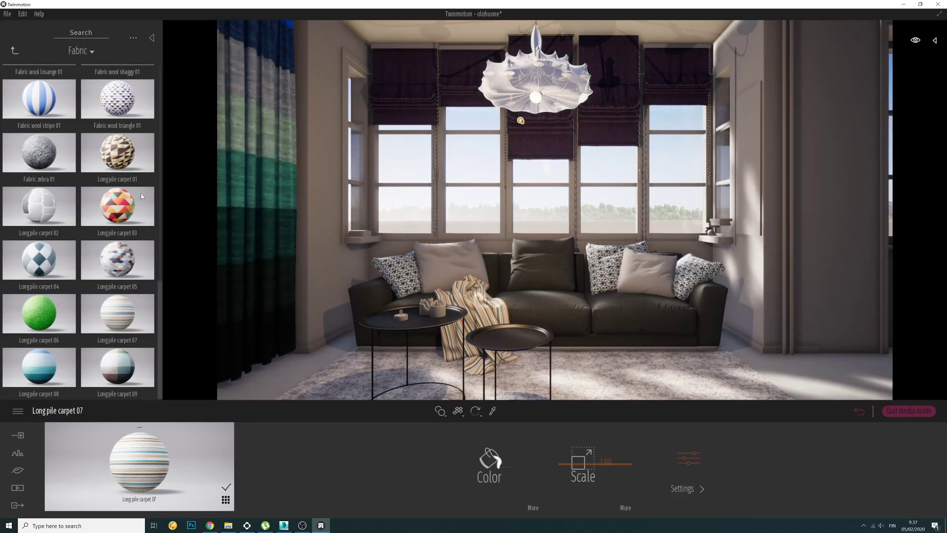
pyautogui.hotkey('ctrl', 'z')
# Step: Apply the Fabric wool chevron 02 material to the long curtain and set its scale to 0.18
pyautogui.scroll(3, 81, 243)
pyautogui.scroll(3, 99, 198)
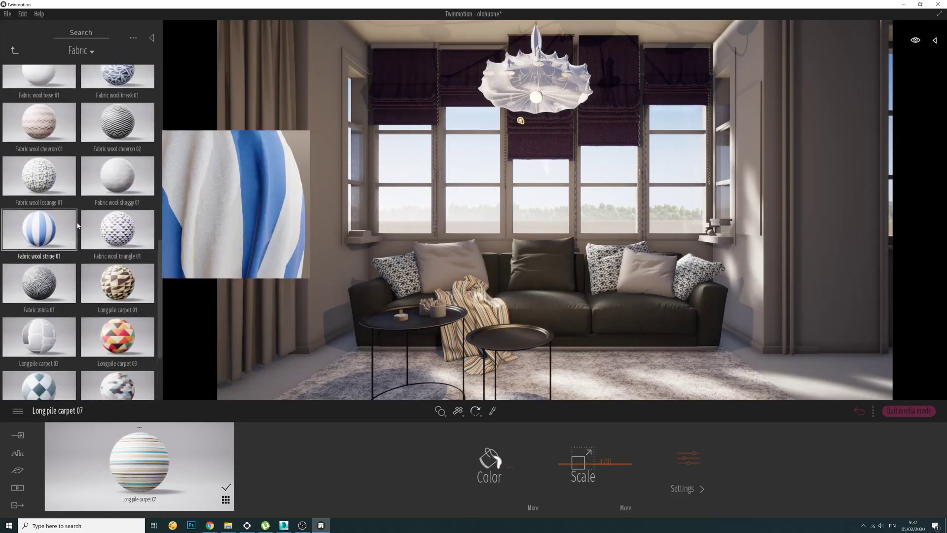
pyautogui.moveTo(117, 182)
pyautogui.moveTo(117, 183); pyautogui.dragTo(263, 166)
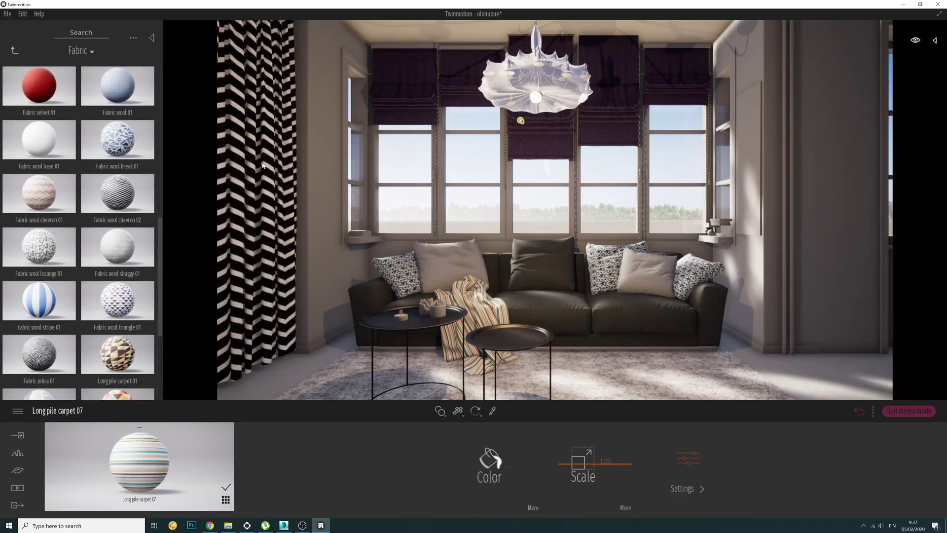
pyautogui.click(262, 166)
pyautogui.moveTo(571, 493)
pyautogui.mouseDown()
pyautogui.moveTo(572, 456)
pyautogui.moveTo(581, 502)
pyautogui.moveTo(582, 493)
pyautogui.mouseUp()
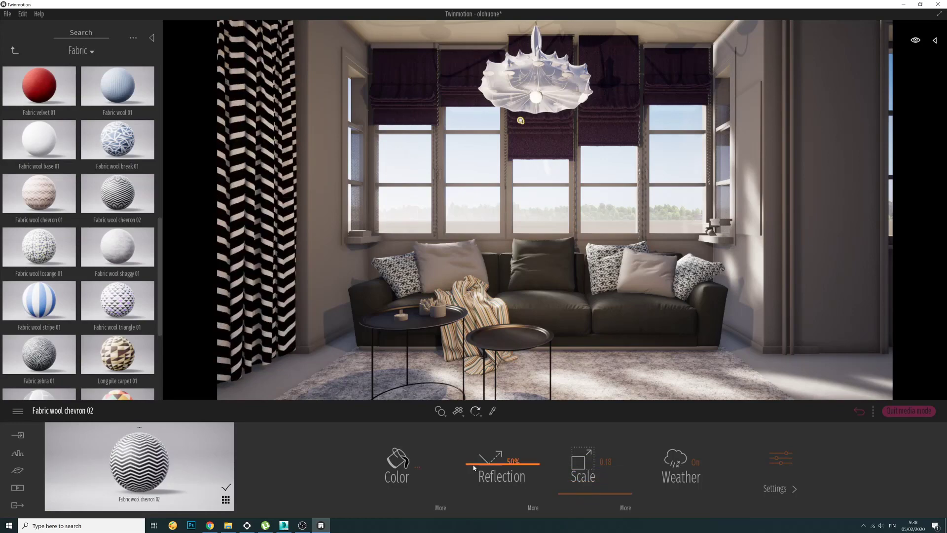
# Step: Set the curtain's chevron material color to pure white (FFFFFF)
pyautogui.click(396, 469)
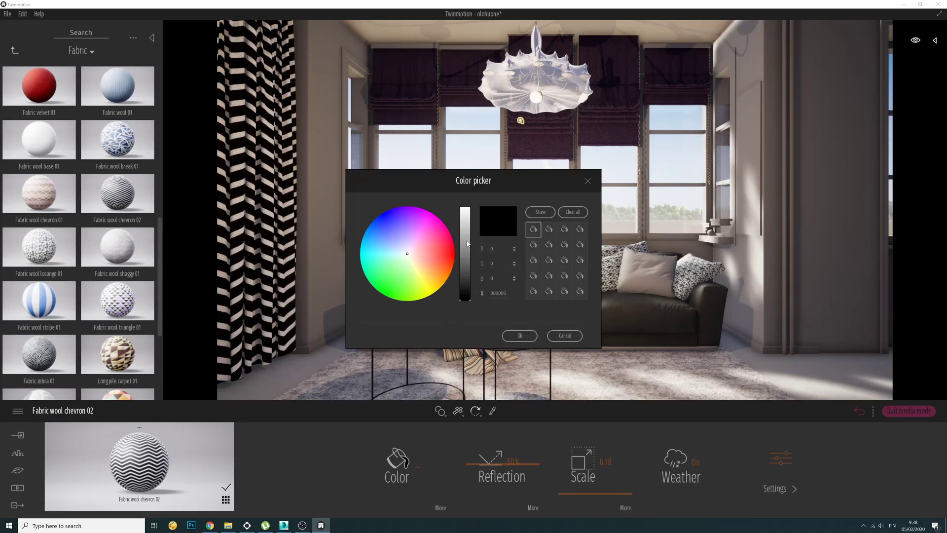
pyautogui.moveTo(467, 243); pyautogui.dragTo(458, 198)
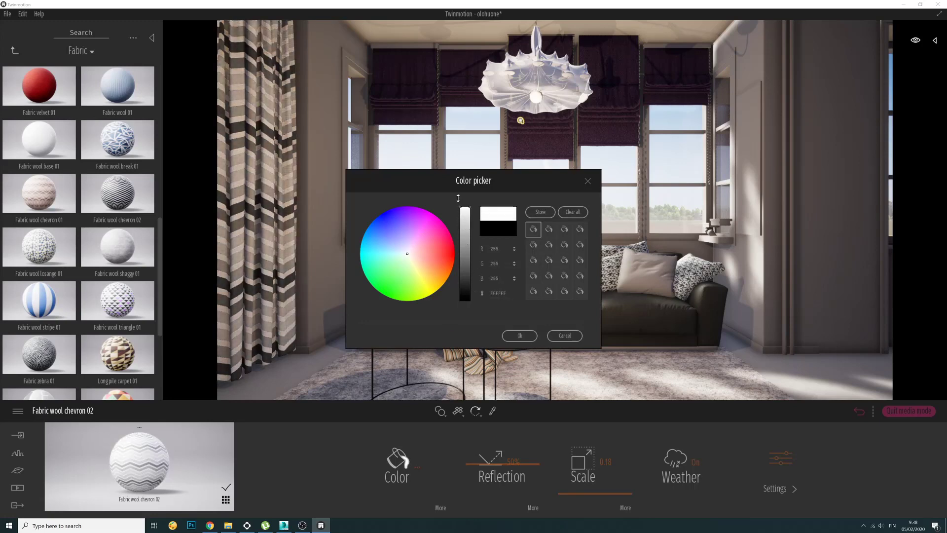
pyautogui.click(519, 336)
# Step: Make the curtain material two-sided, with 27% glow, 0% bump and 37% metallicness
pyautogui.click(780, 461)
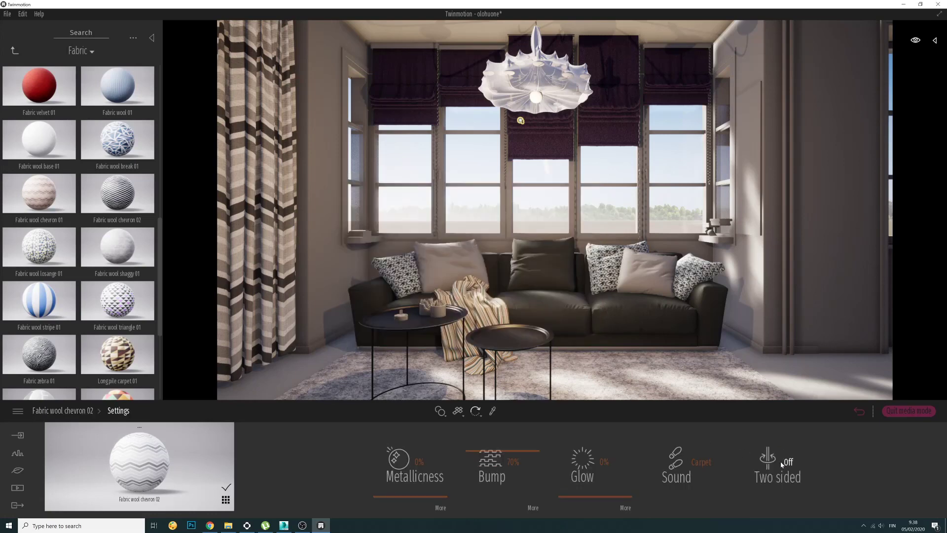
pyautogui.click(773, 465)
pyautogui.moveTo(598, 497)
pyautogui.mouseDown()
pyautogui.moveTo(596, 444)
pyautogui.moveTo(596, 478)
pyautogui.mouseUp()
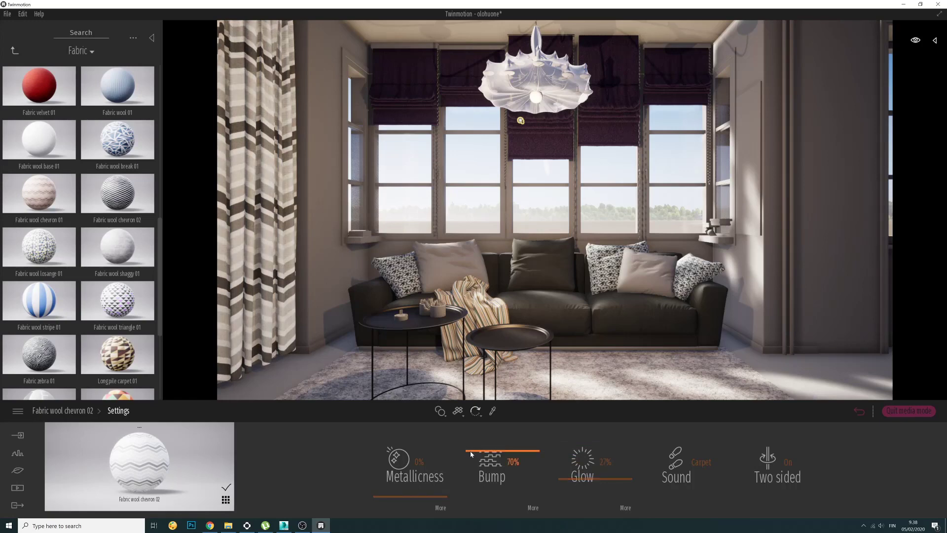
pyautogui.moveTo(491, 453); pyautogui.dragTo(412, 477)
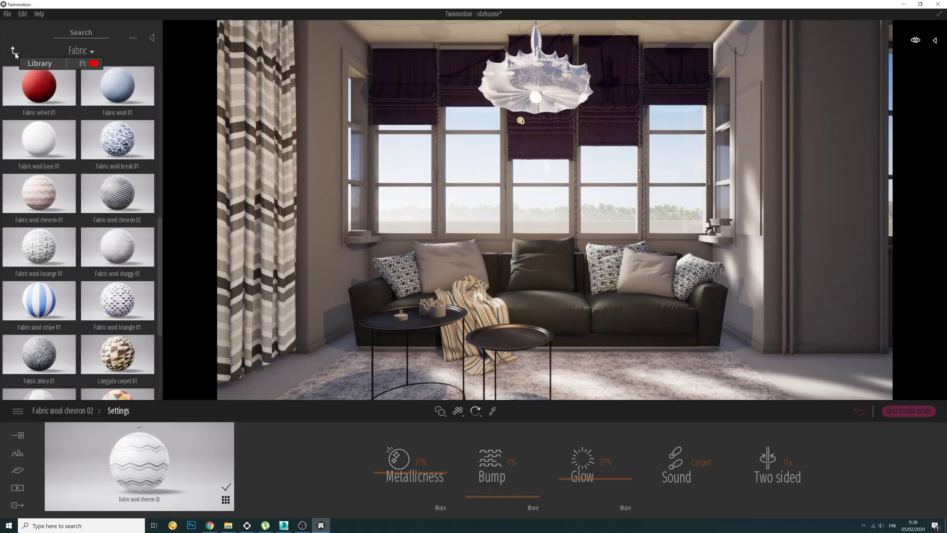
# Step: Save the Twinmotion project
pyautogui.hotkey('ctrl', 's')
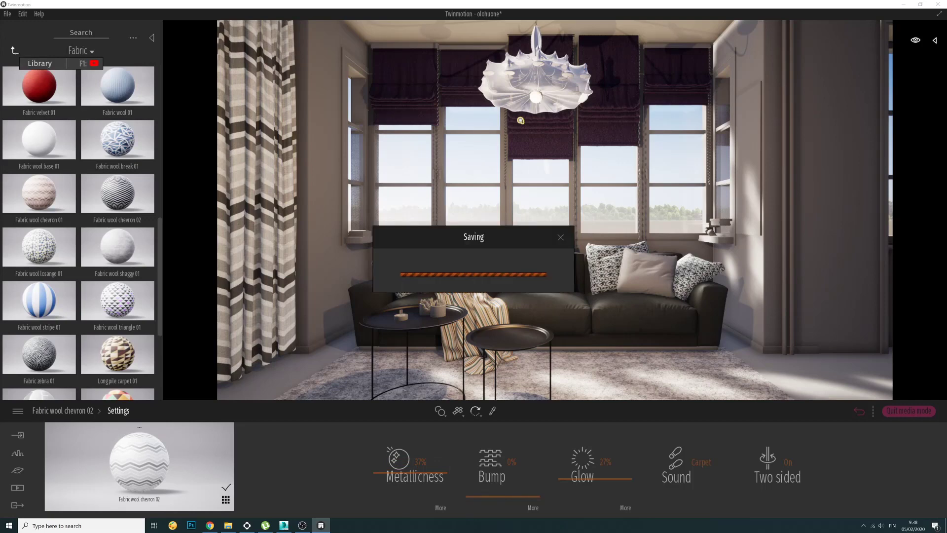
pyautogui.hotkey('alt', 'Tab')
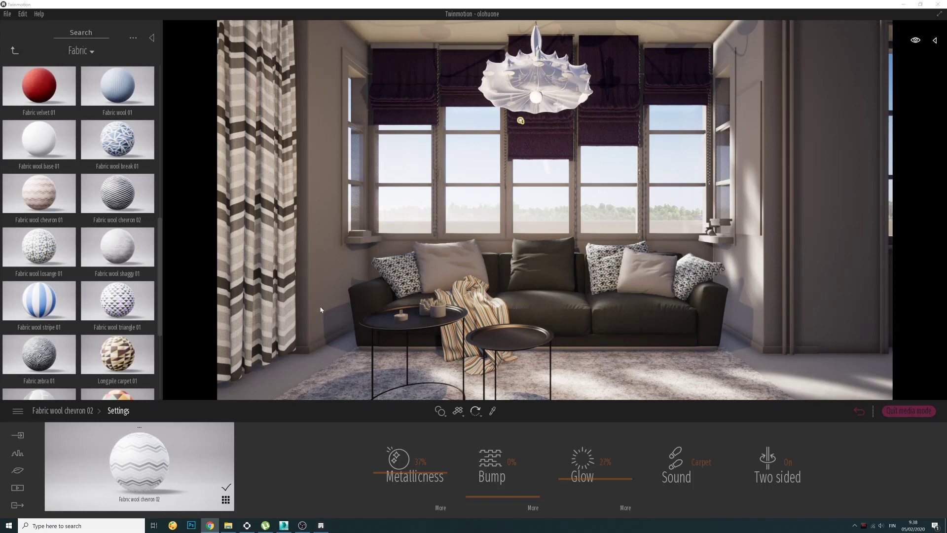
# Step: Raise the smog in Image 01's weather effects to about half
pyautogui.click(859, 412)
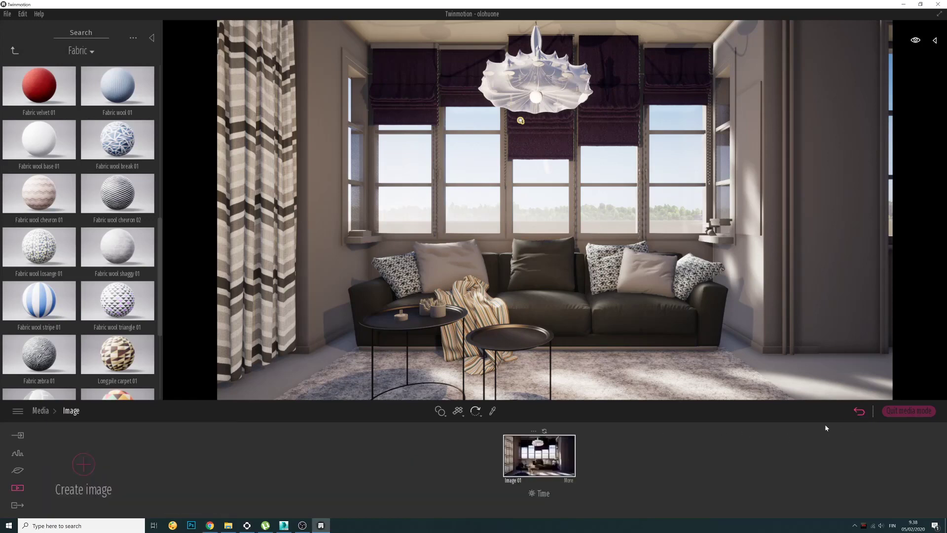
pyautogui.click(572, 481)
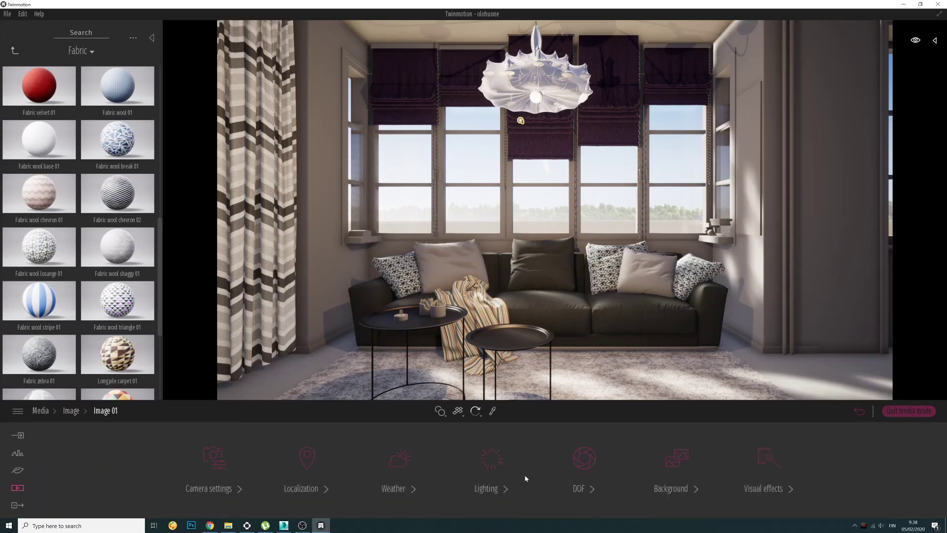
pyautogui.click(400, 458)
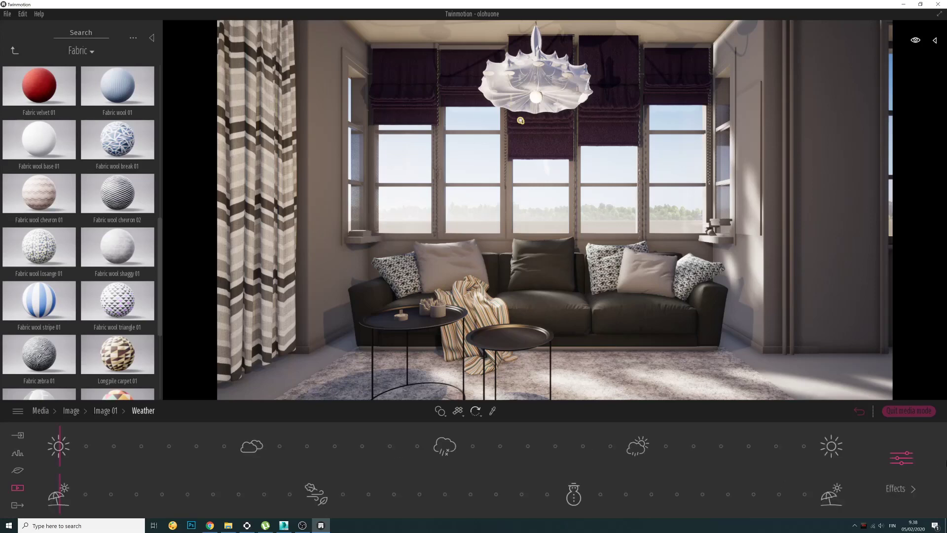
pyautogui.click(896, 488)
pyautogui.moveTo(538, 490); pyautogui.dragTo(592, 453)
pyautogui.moveTo(592, 458); pyautogui.dragTo(592, 461)
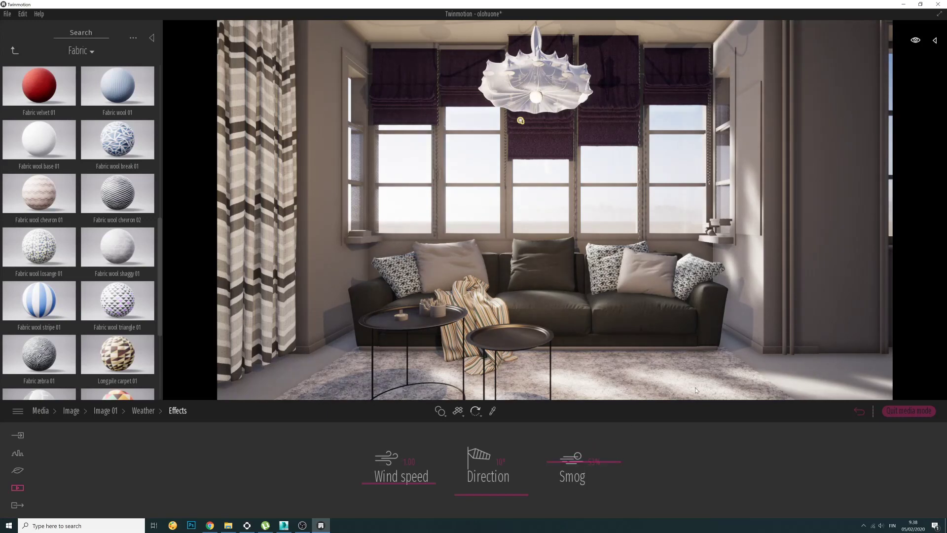
# Step: Increase the sun intensity in Image 01's lighting settings
pyautogui.click(860, 411)
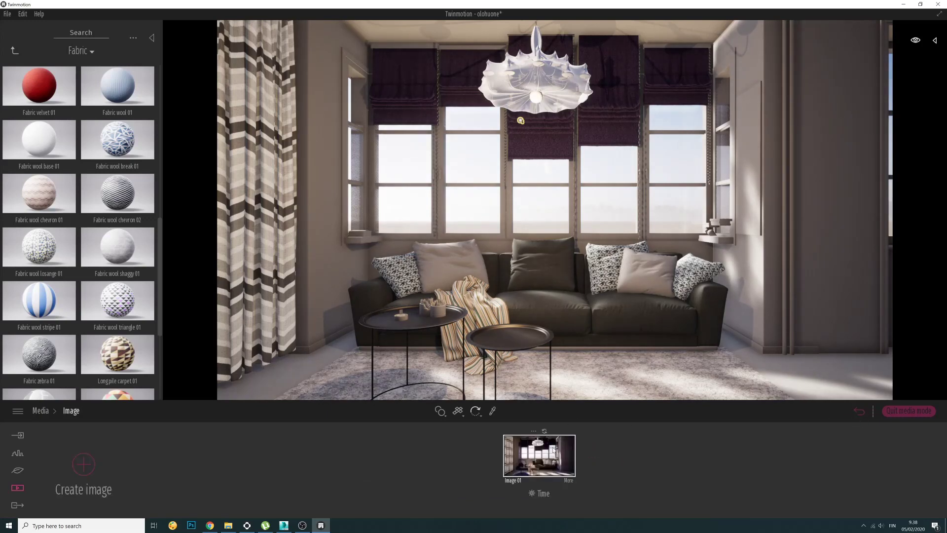
pyautogui.click(570, 481)
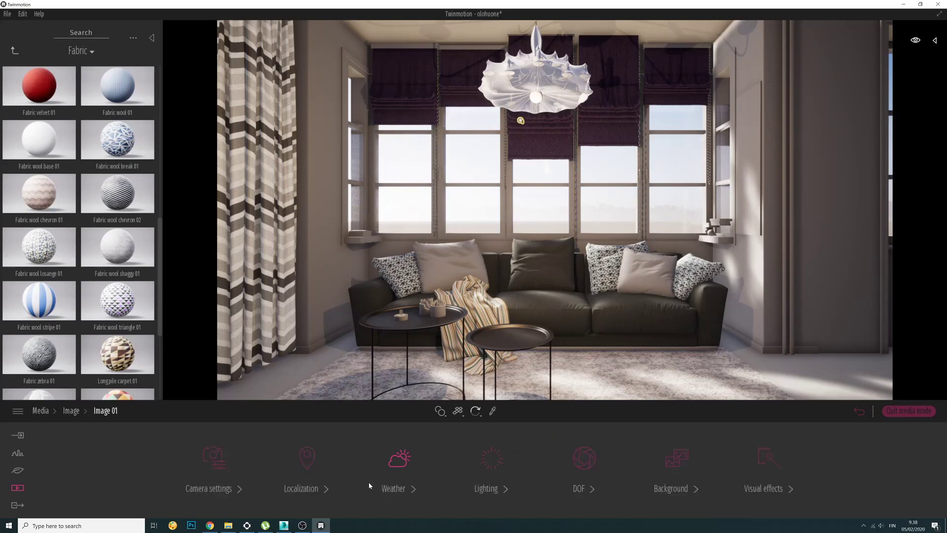
pyautogui.click(488, 461)
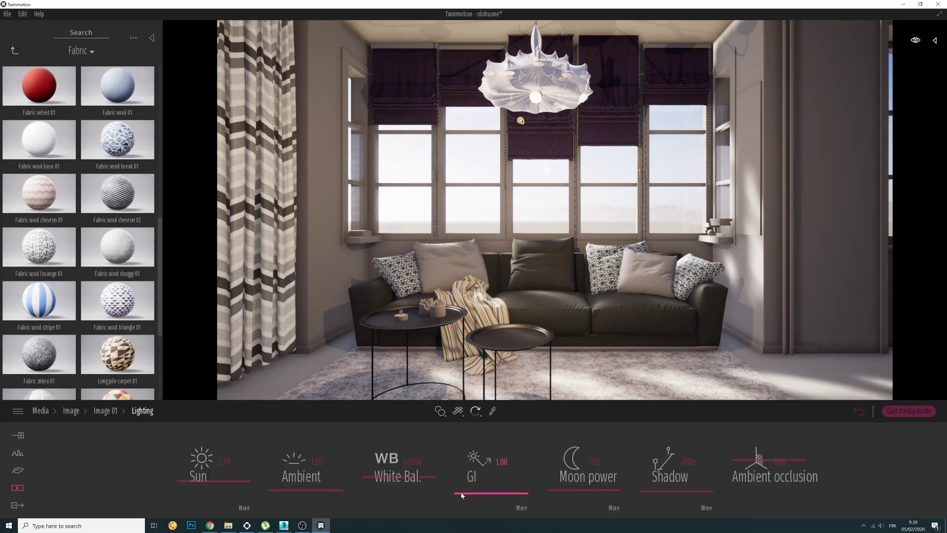
pyautogui.moveTo(224, 481); pyautogui.dragTo(231, 463)
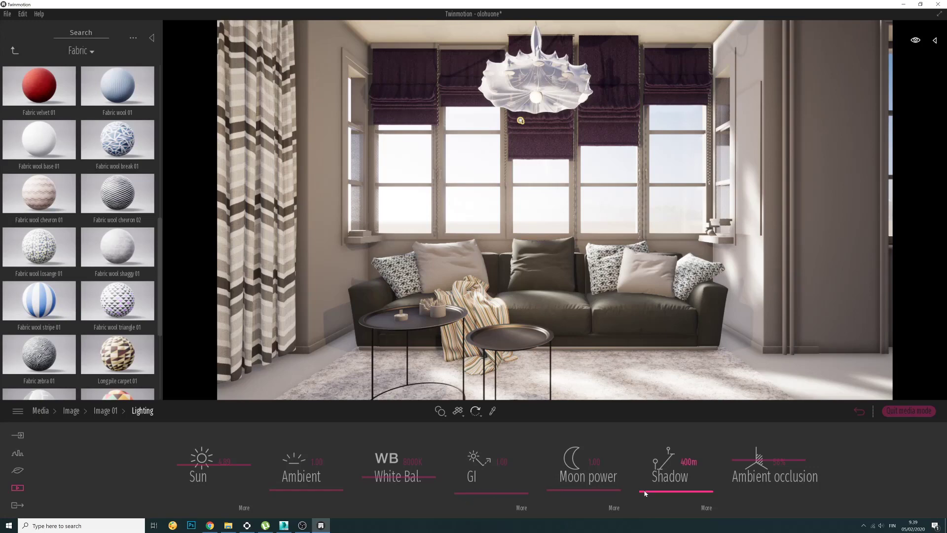
# Step: Reduce the shadow distance in Image 01's lighting to 150 m, trying 294 m and 200 m on the way
pyautogui.moveTo(644, 495); pyautogui.dragTo(646, 492)
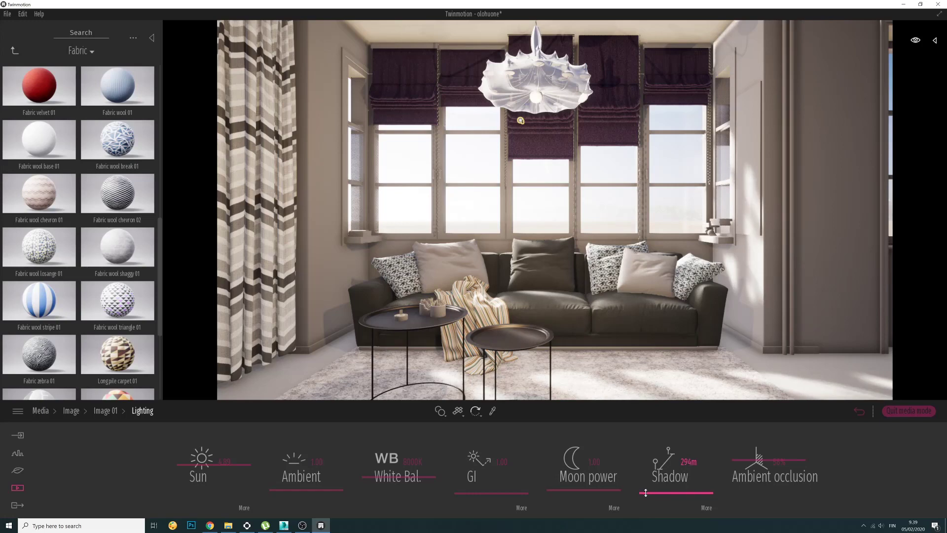
pyautogui.click(688, 461)
pyautogui.write('200')
pyautogui.press('Return')
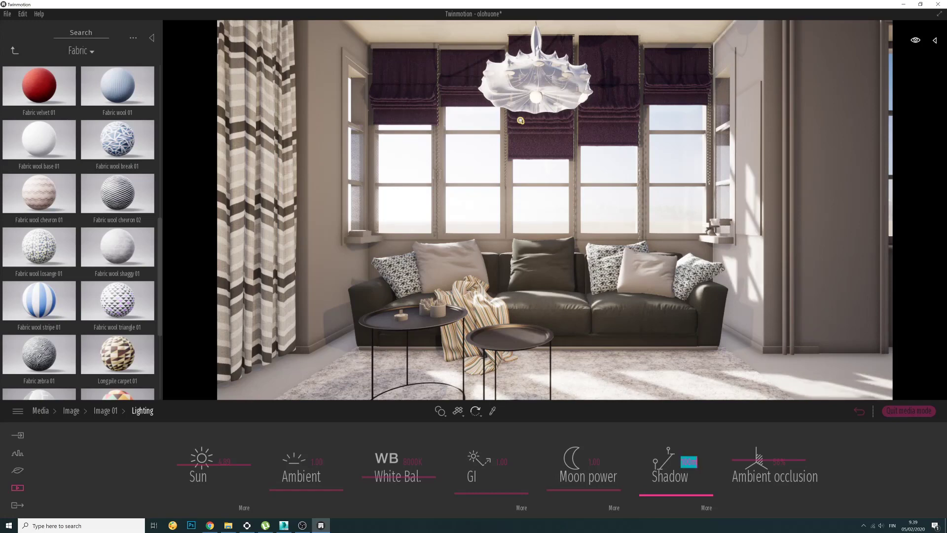
pyautogui.write('150')
pyautogui.press('Return')
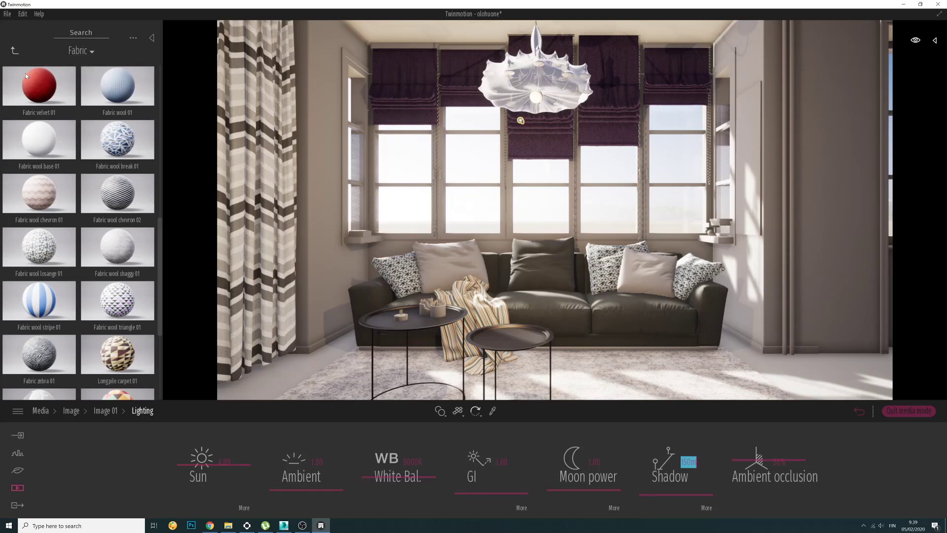
# Step: Try the red Fabric velvet 01 material on the pendant lamp and return to the main library
pyautogui.moveTo(39, 86); pyautogui.dragTo(543, 82)
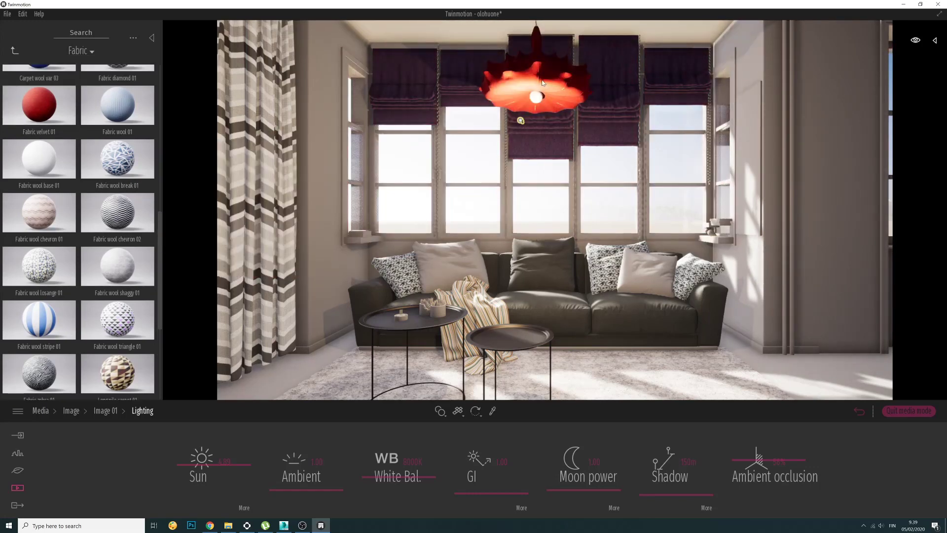
pyautogui.moveTo(603, 95); pyautogui.dragTo(112, 101)
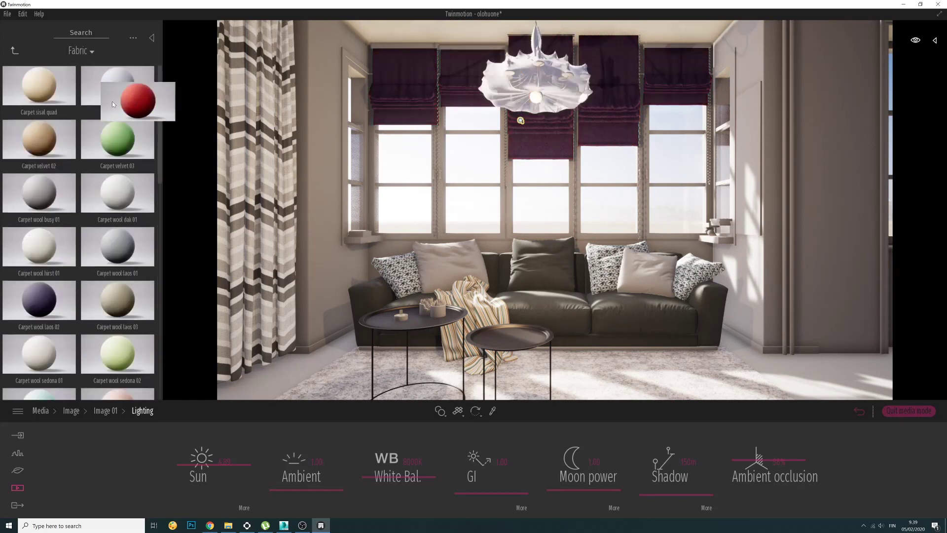
pyautogui.click(14, 51)
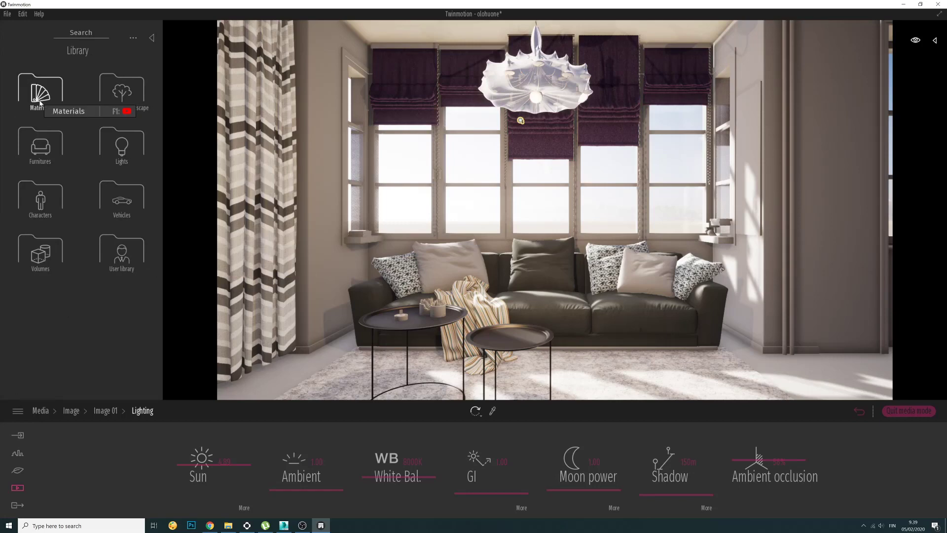
# Step: Pick the walls material from the room and set its reflection to 44%
pyautogui.click(493, 411)
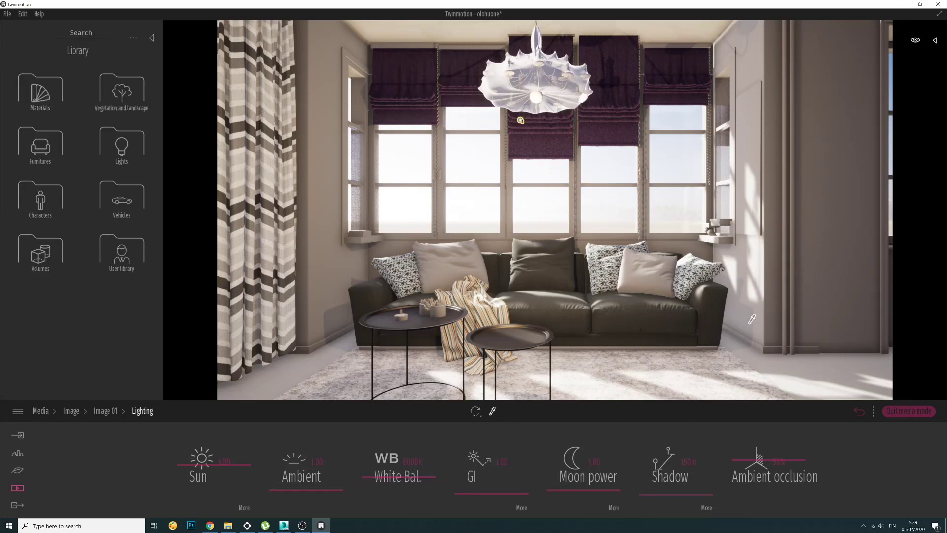
pyautogui.click(826, 303)
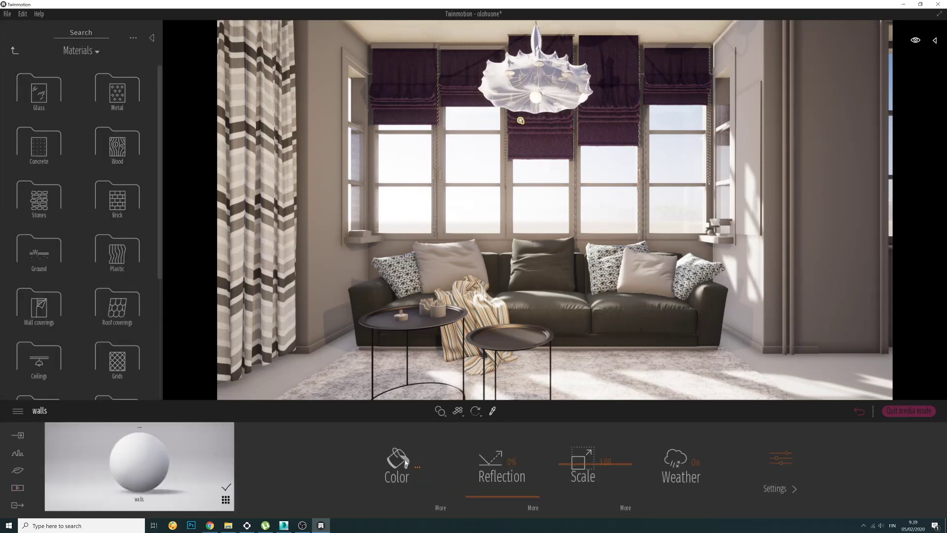
pyautogui.moveTo(462, 495); pyautogui.dragTo(479, 427)
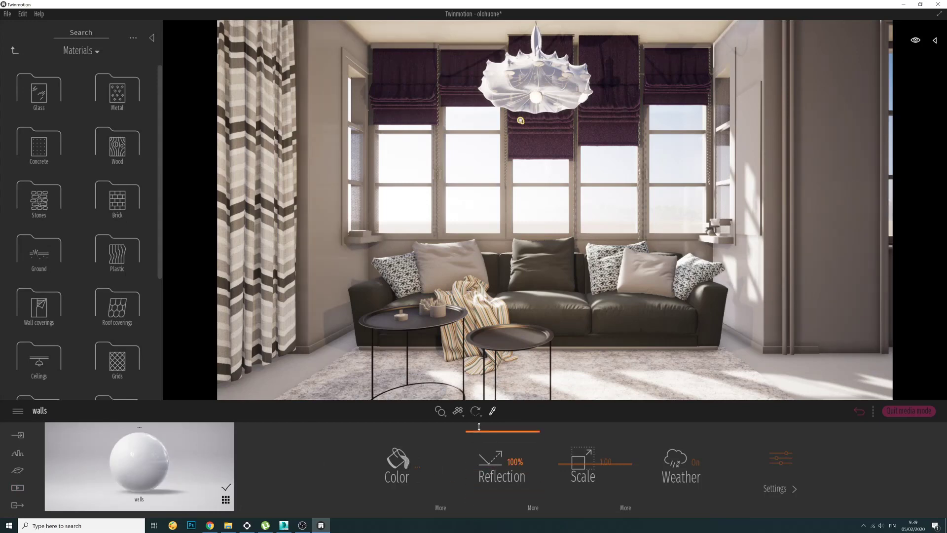
pyautogui.moveTo(484, 465)
pyautogui.mouseDown()
pyautogui.moveTo(486, 432)
pyautogui.moveTo(488, 489)
pyautogui.moveTo(485, 472)
pyautogui.mouseUp()
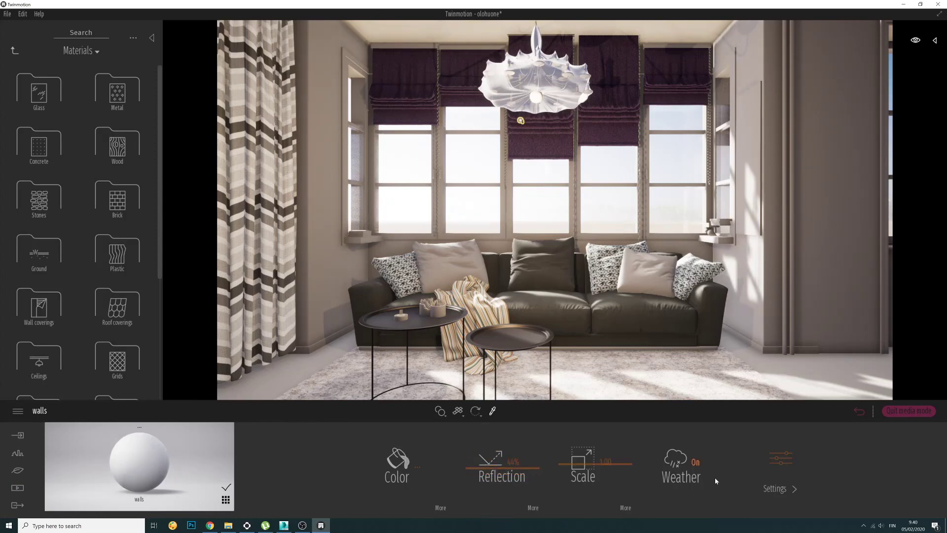
# Step: Set the walls material's scale to 0.10 and strongly increase its bump, trying 24% first
pyautogui.click(766, 459)
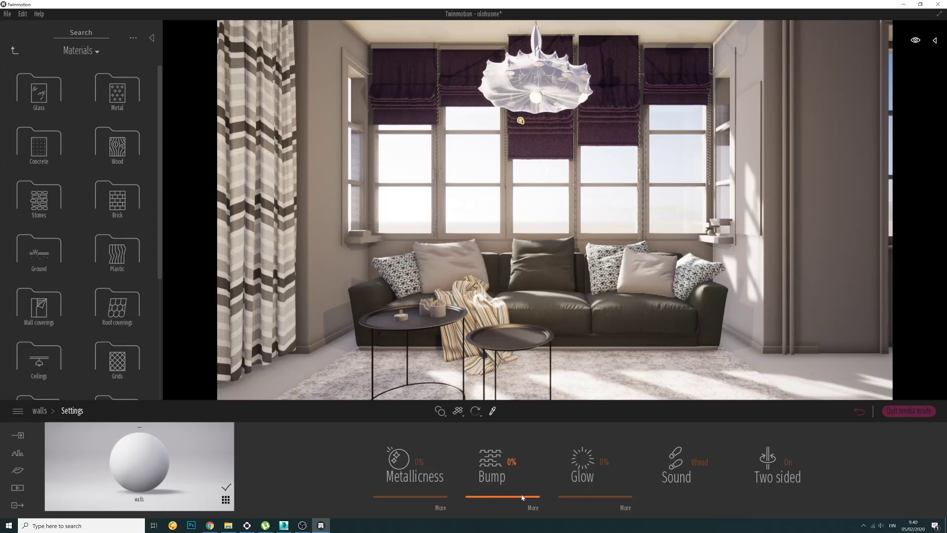
pyautogui.moveTo(516, 496)
pyautogui.mouseDown()
pyautogui.moveTo(516, 439)
pyautogui.moveTo(516, 479)
pyautogui.mouseUp()
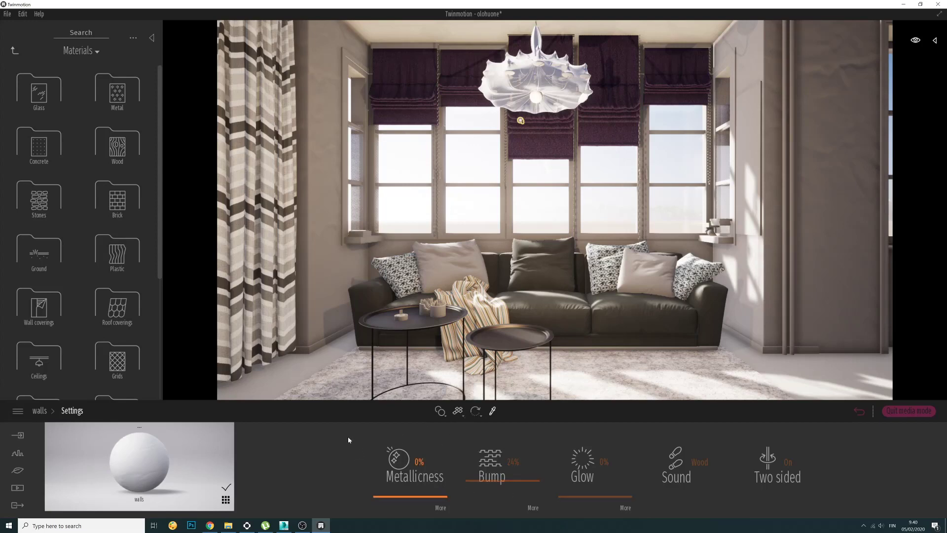
pyautogui.click(39, 411)
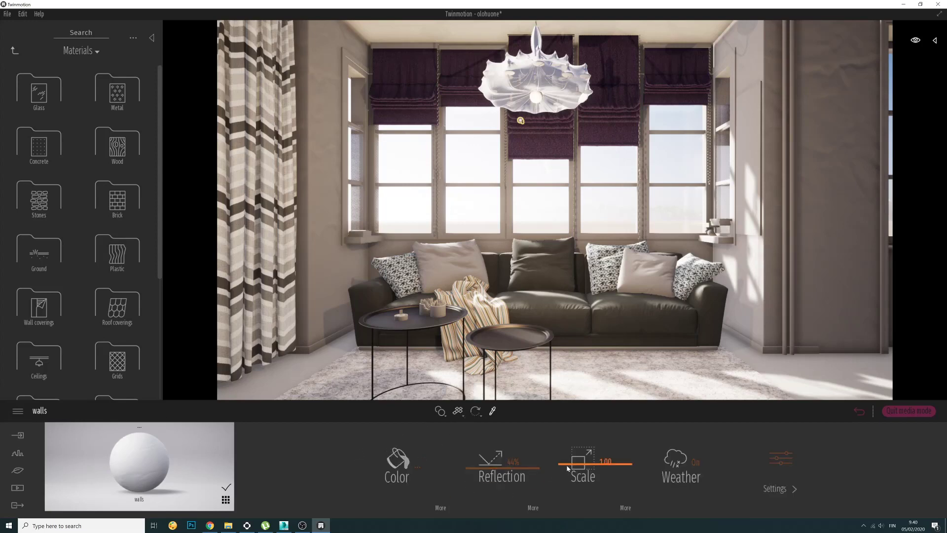
pyautogui.moveTo(568, 468); pyautogui.dragTo(577, 496)
pyautogui.click(780, 476)
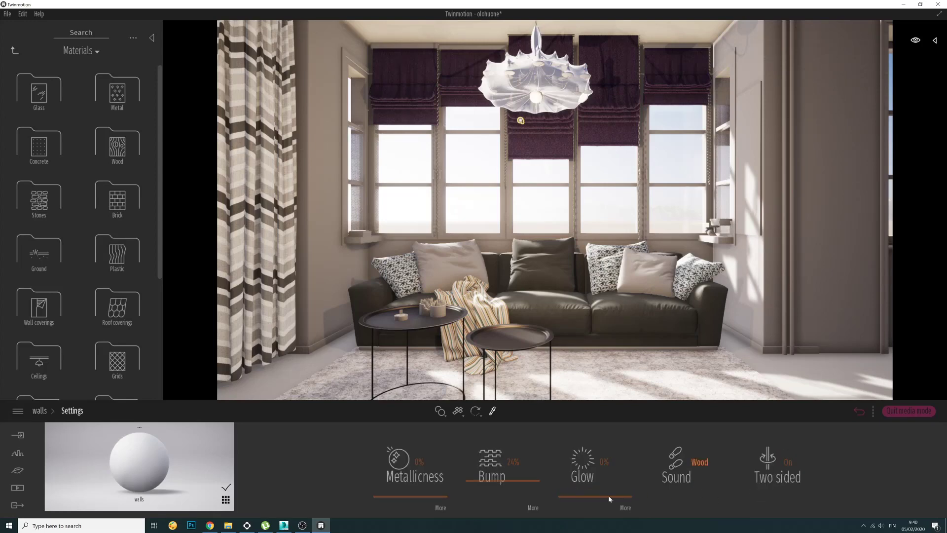
pyautogui.moveTo(502, 480); pyautogui.dragTo(499, 437)
pyautogui.click(39, 410)
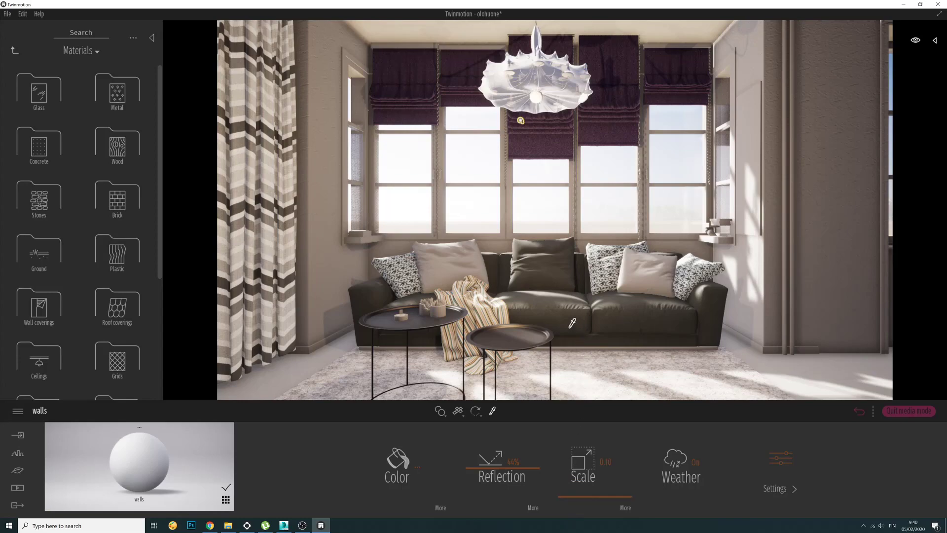
# Step: Examine the living room and its wall texture from several camera positions, and return to the Image 01 view
pyautogui.moveTo(573, 323); pyautogui.dragTo(588, 326, button='middle')
pyautogui.scroll(1, 570, 324)
pyautogui.scroll(2, 570, 324)
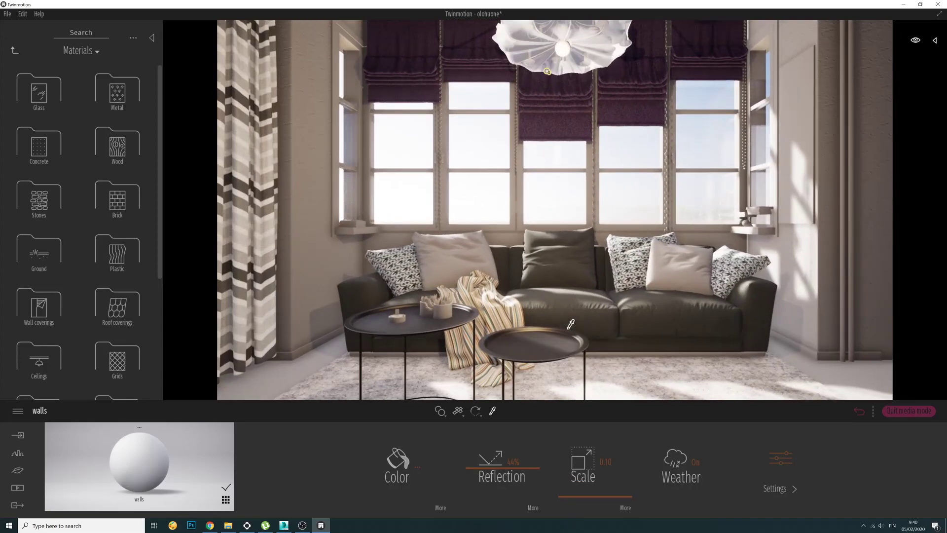
pyautogui.scroll(3, 571, 324)
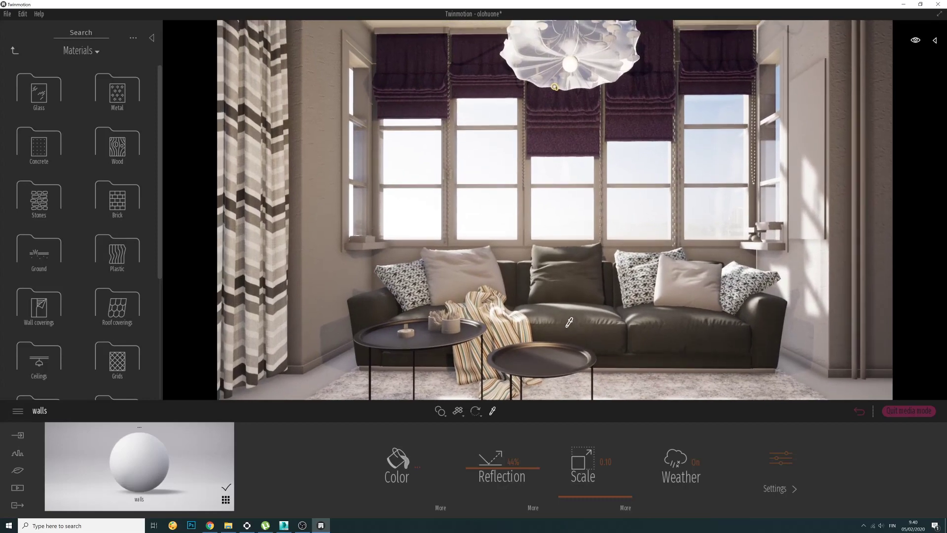
pyautogui.scroll(2, 569, 323)
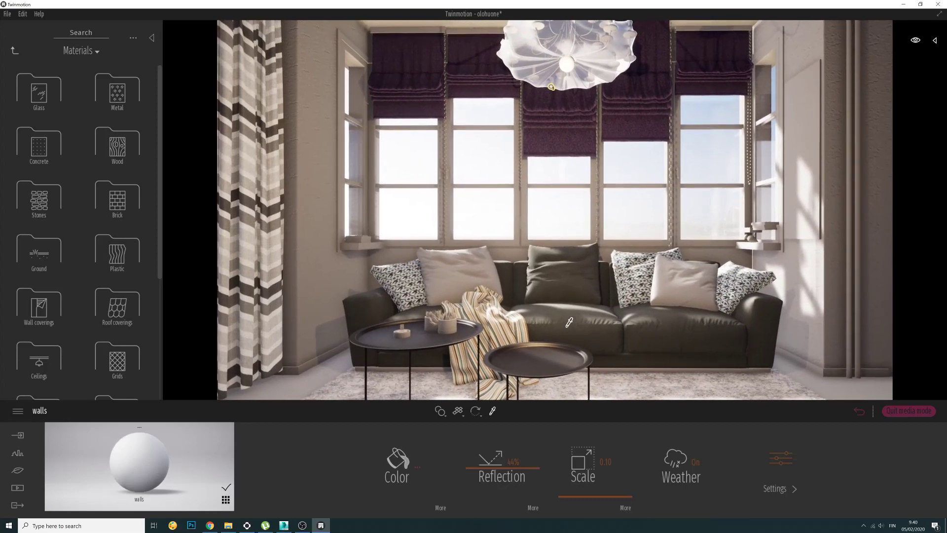
pyautogui.scroll(4, 570, 322)
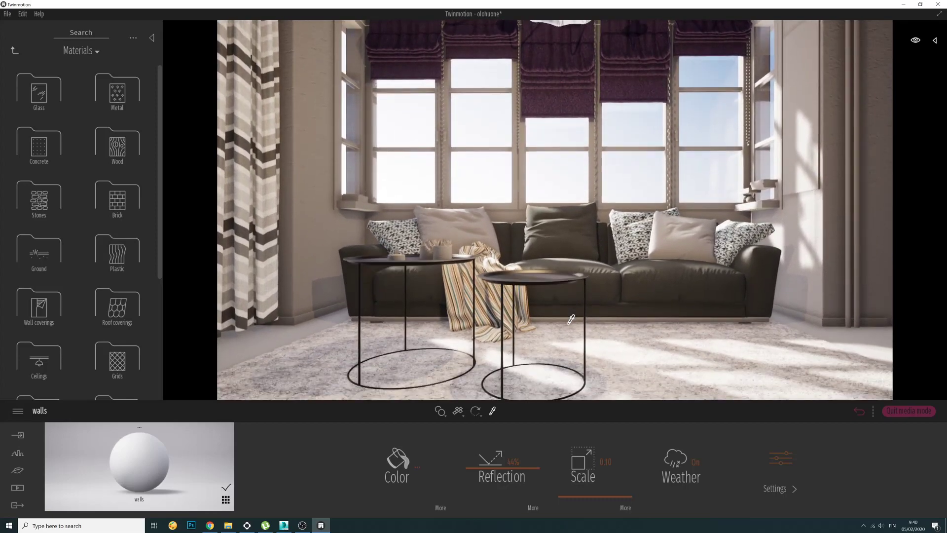
pyautogui.scroll(4, 571, 319)
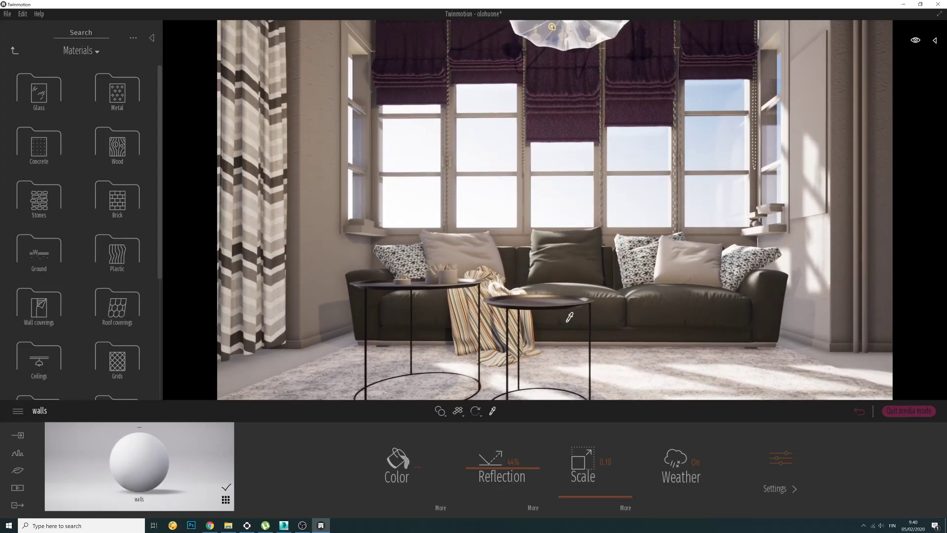
pyautogui.scroll(-4, 570, 317)
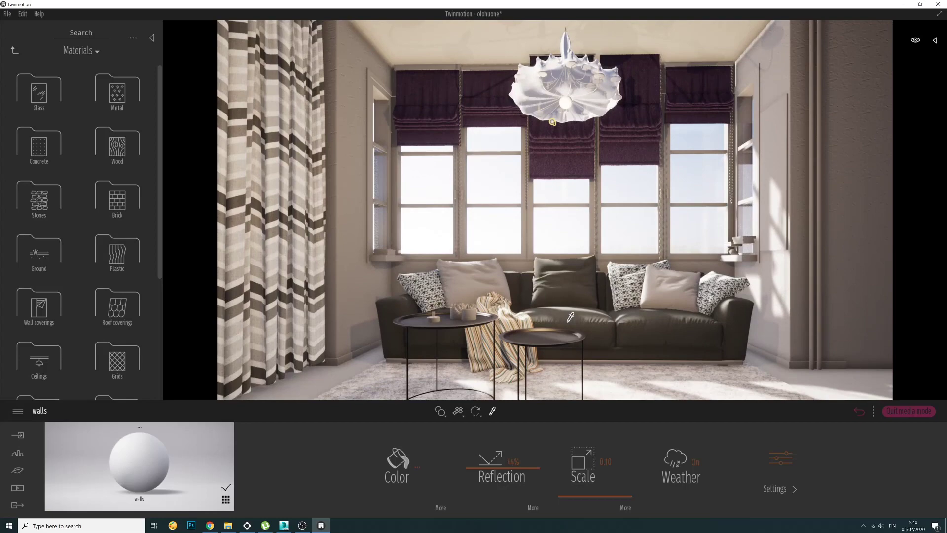
pyautogui.press('a')
pyautogui.press('d')
pyautogui.press('a')
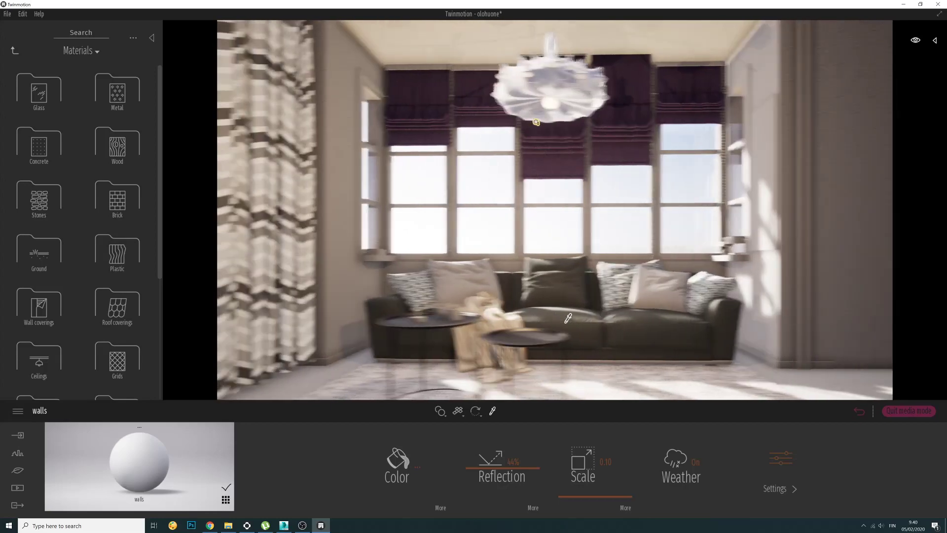
pyautogui.press('w')
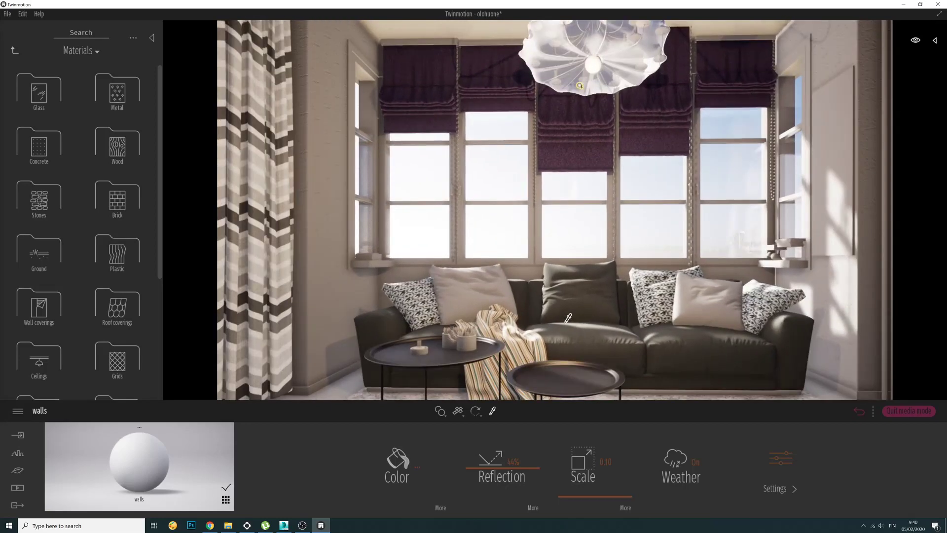
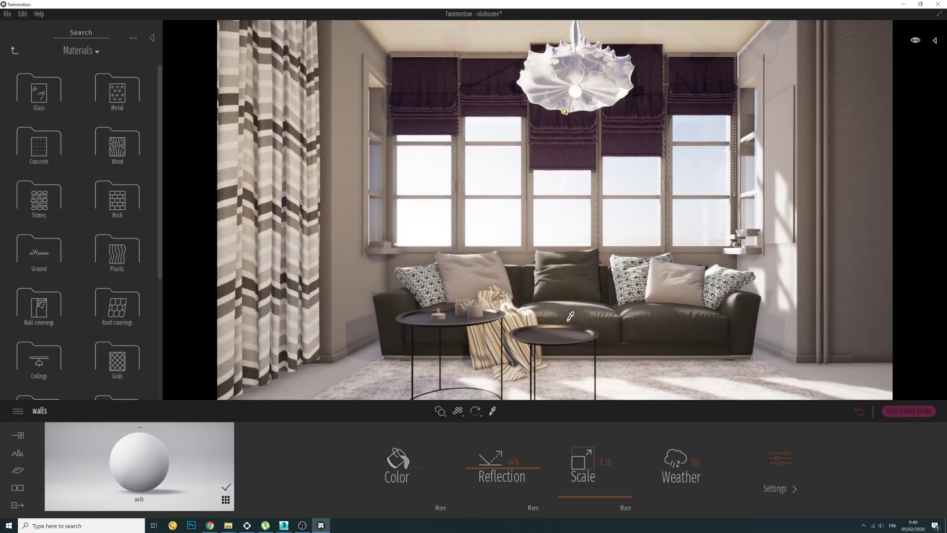
pyautogui.click(856, 412)
pyautogui.click(565, 466)
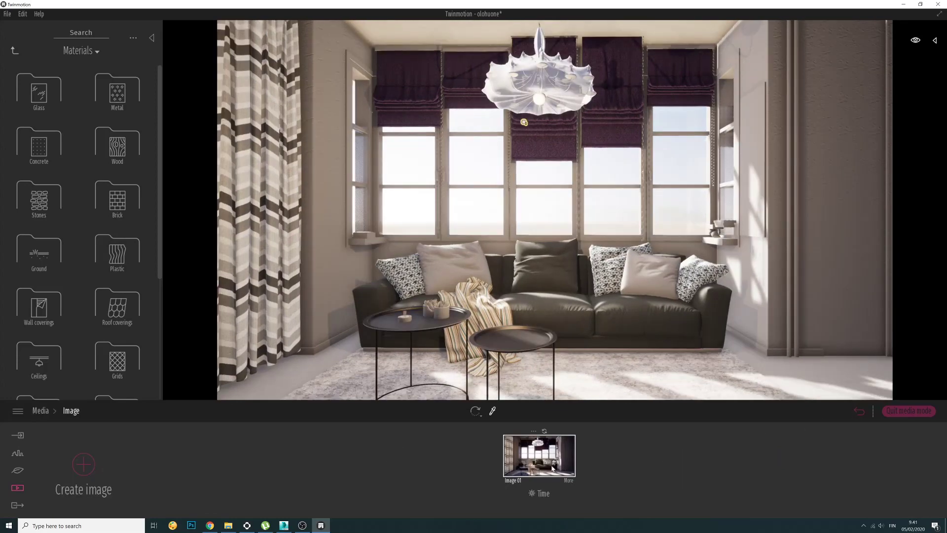
# Step: Open the living room plants in the furniture library
pyautogui.click(14, 53)
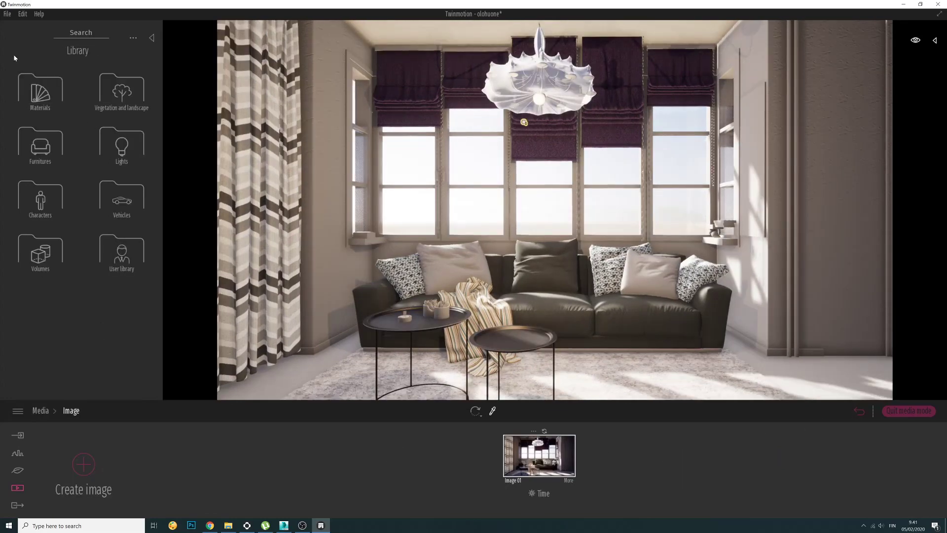
pyautogui.click(33, 144)
pyautogui.click(43, 146)
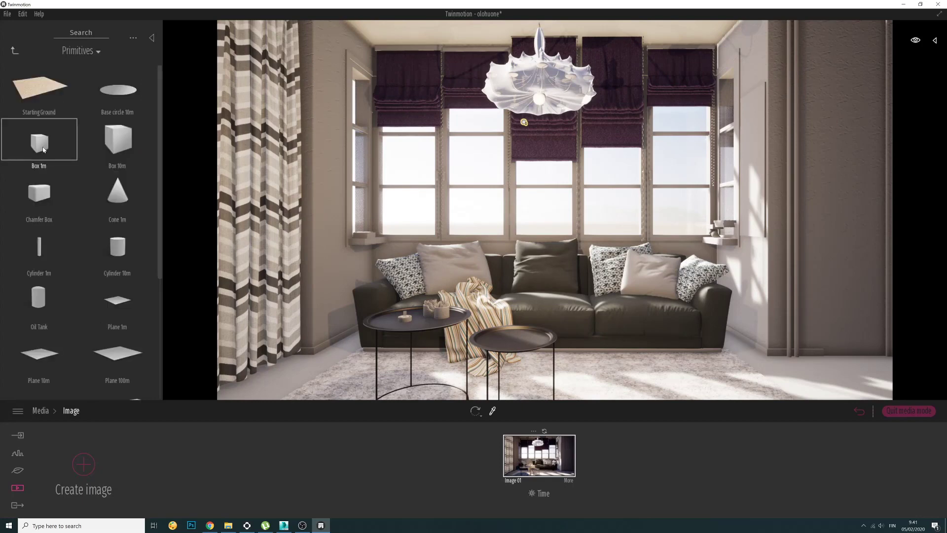
pyautogui.click(15, 50)
pyautogui.click(36, 102)
pyautogui.click(36, 101)
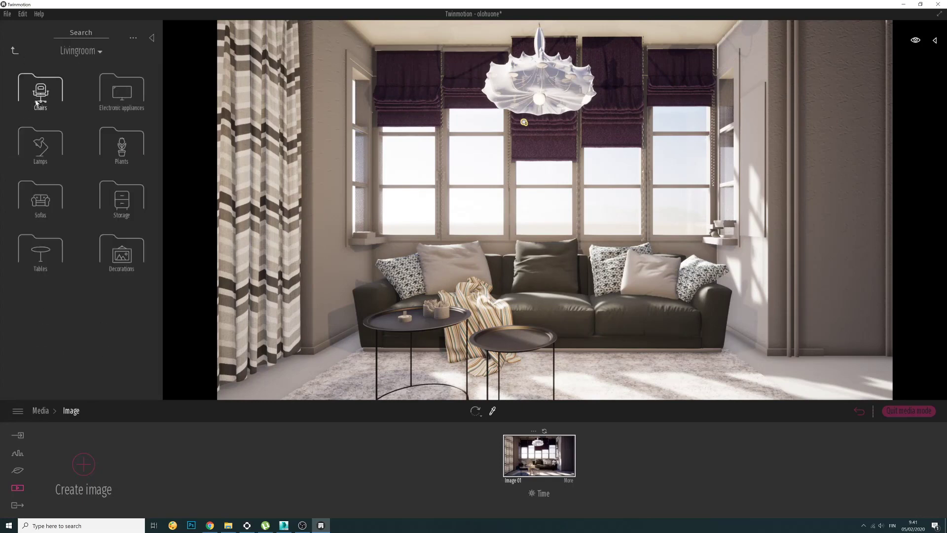
pyautogui.click(122, 158)
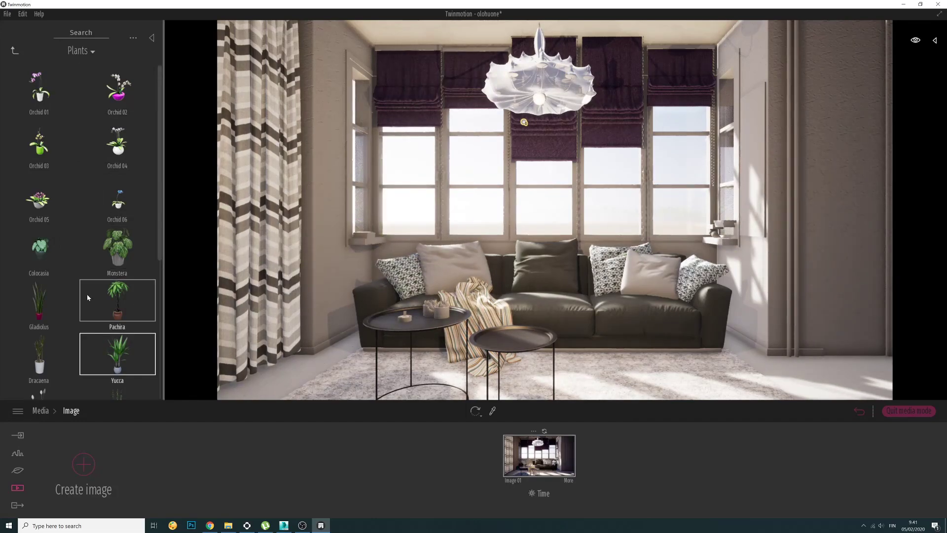
# Step: Place a Dracaena on the floor against the wall beside the sofa and scale it down
pyautogui.moveTo(49, 360); pyautogui.dragTo(849, 375)
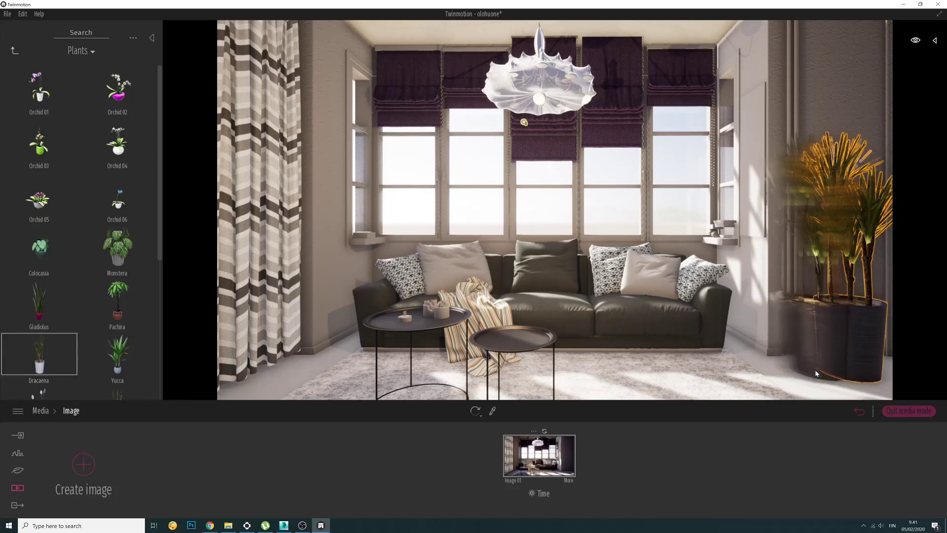
pyautogui.press('space')
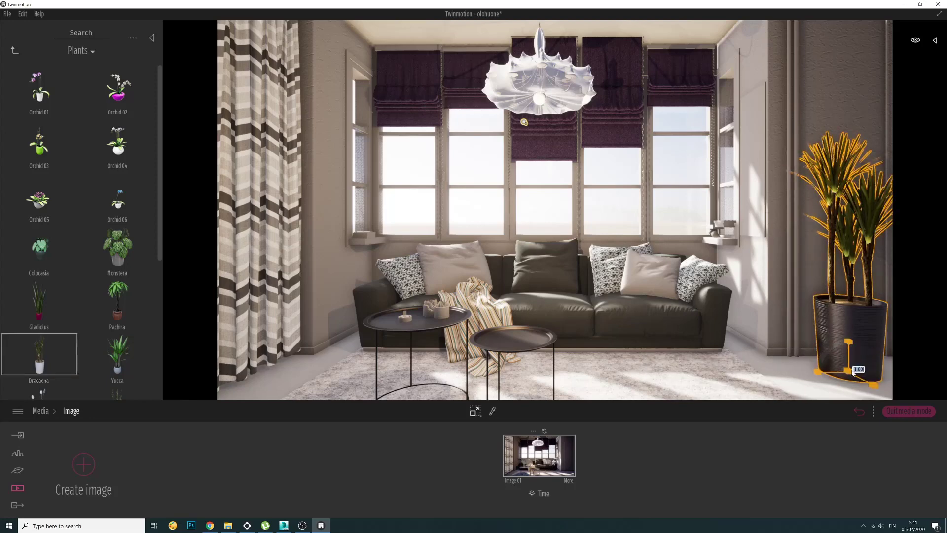
pyautogui.moveTo(857, 373)
pyautogui.mouseDown()
pyautogui.moveTo(857, 395)
pyautogui.moveTo(843, 375)
pyautogui.mouseUp()
pyautogui.press('space')
pyautogui.press('Escape')
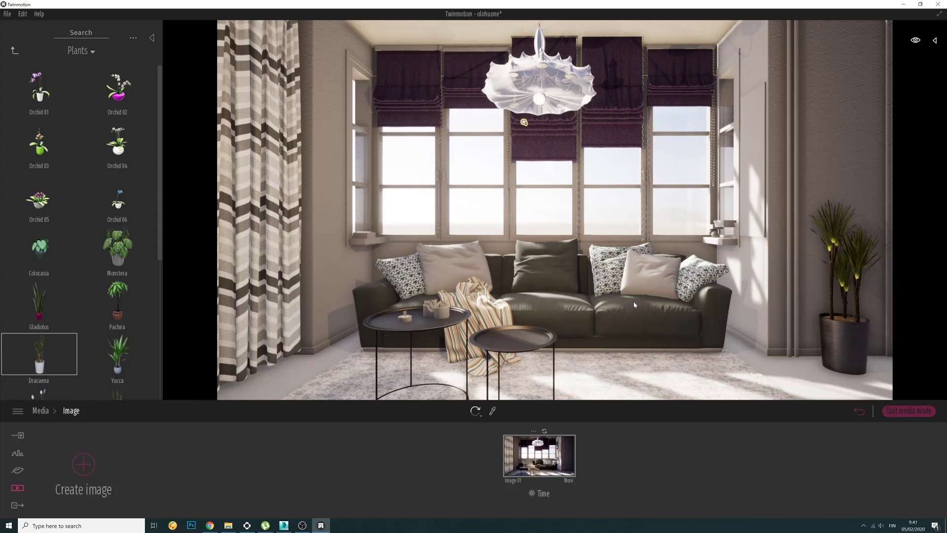
# Step: Try a Gladiolus and a second Dracaena next to the placed plant, and put a Kentia there
pyautogui.moveTo(39, 301); pyautogui.dragTo(794, 374)
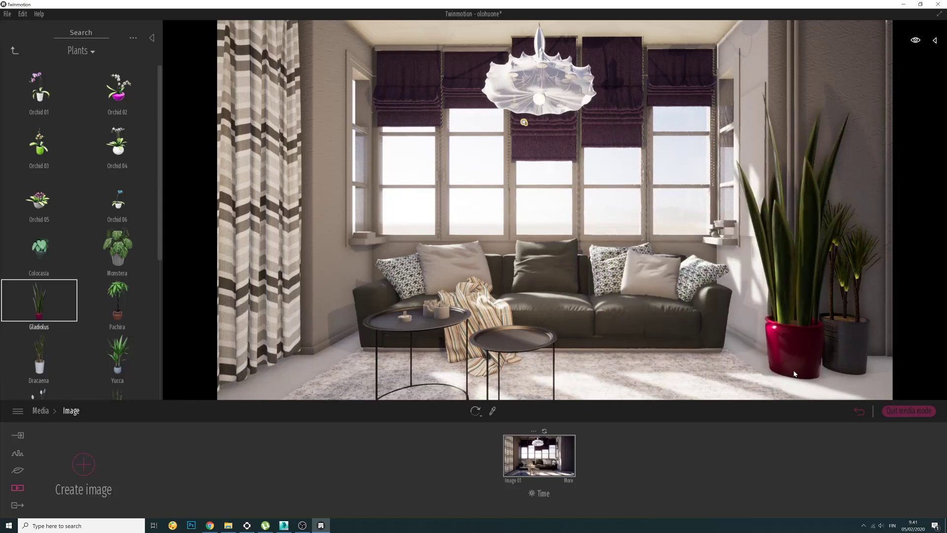
pyautogui.click(49, 346)
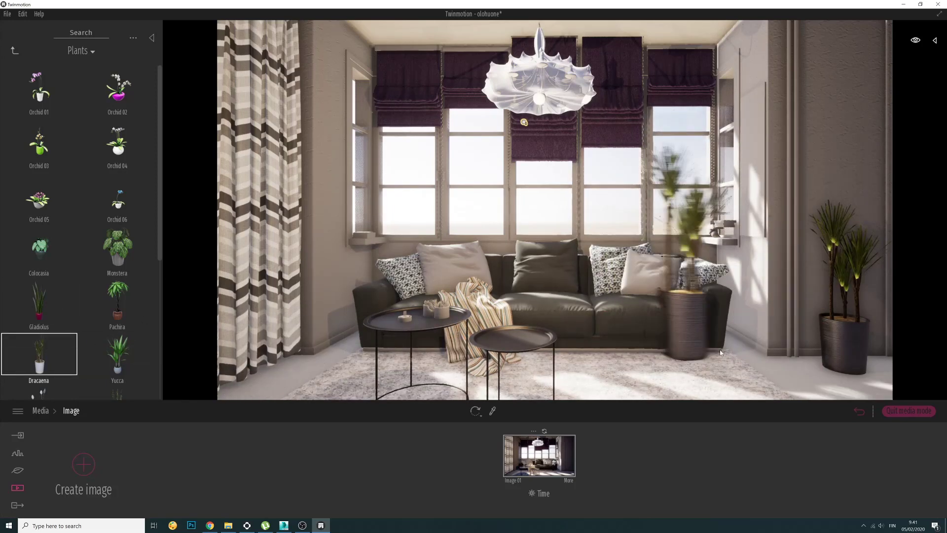
pyautogui.moveTo(721, 353); pyautogui.dragTo(815, 379)
pyautogui.scroll(-1, 109, 320)
pyautogui.scroll(-1, 68, 359)
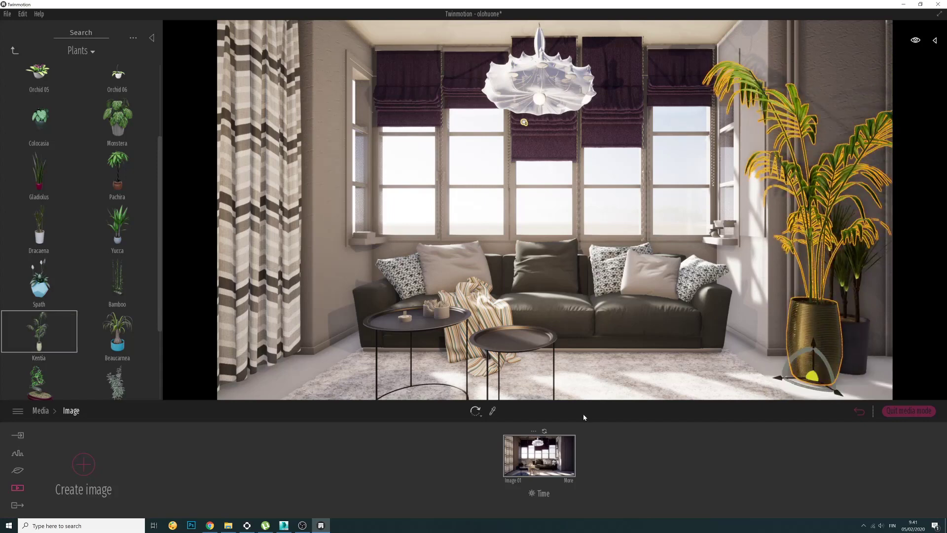
# Step: Pick the Dracaena's dark ceramic pot material M_CeramicPot4 and apply it to the Kentia's golden pot
pyautogui.click(492, 410)
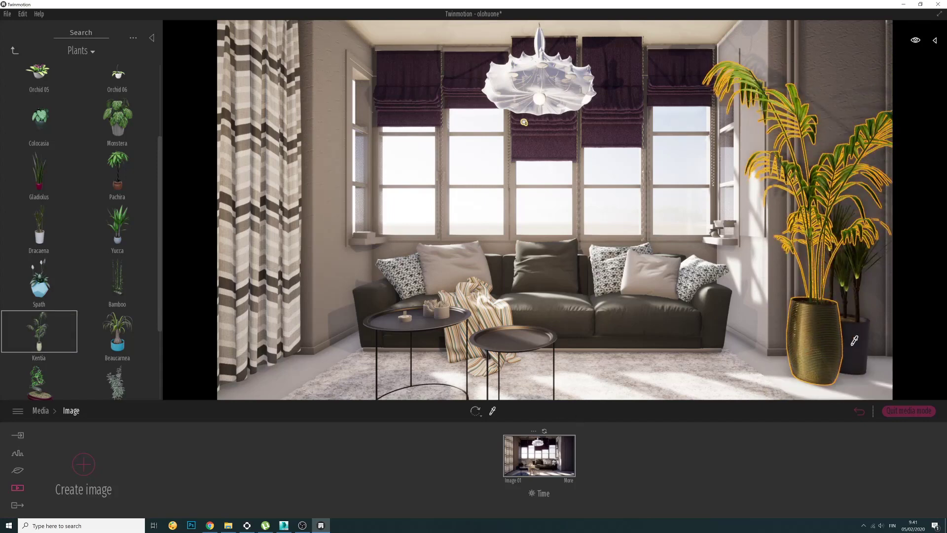
pyautogui.click(844, 347)
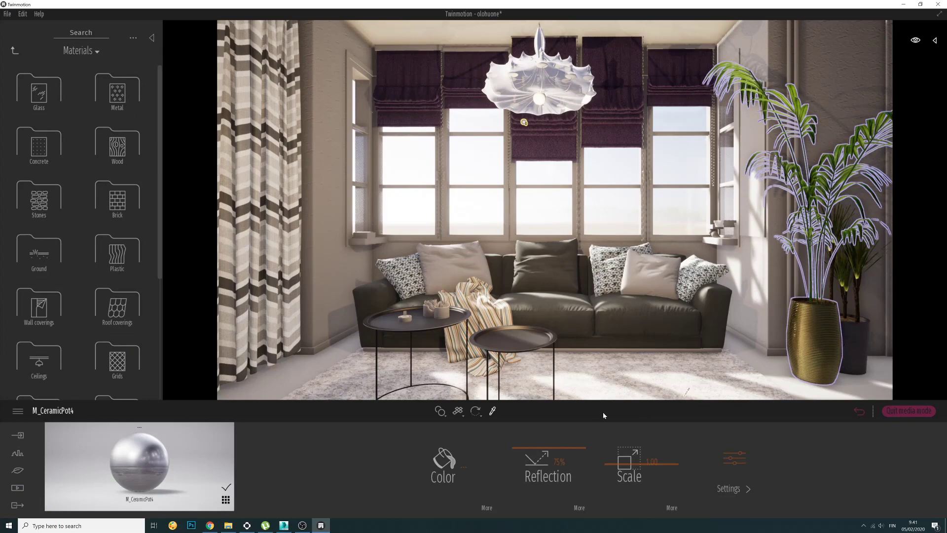
pyautogui.moveTo(197, 452); pyautogui.dragTo(840, 338)
# Step: Delete the Dracaena and move the Kentia into its place beside the wall
pyautogui.click(849, 331)
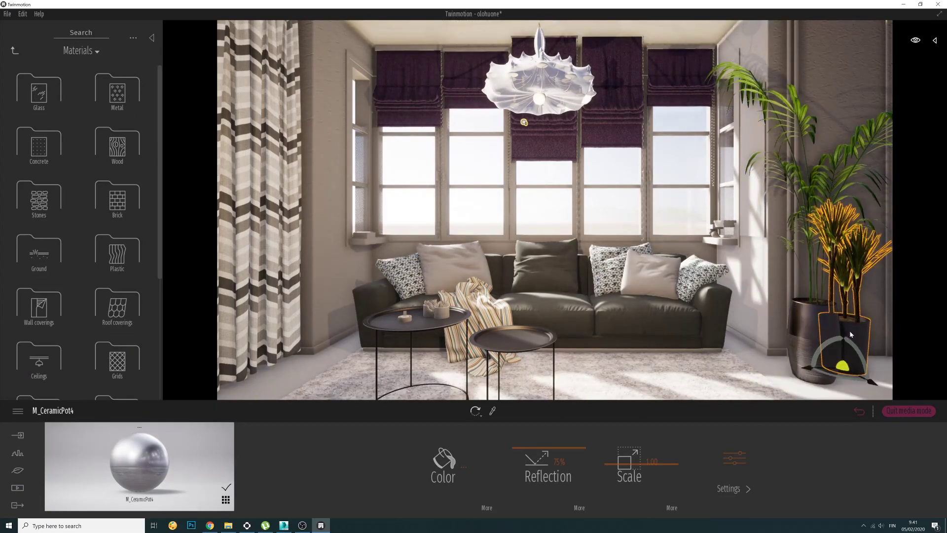
pyautogui.press('Delete')
pyautogui.click(834, 335)
pyautogui.moveTo(806, 382); pyautogui.dragTo(834, 377)
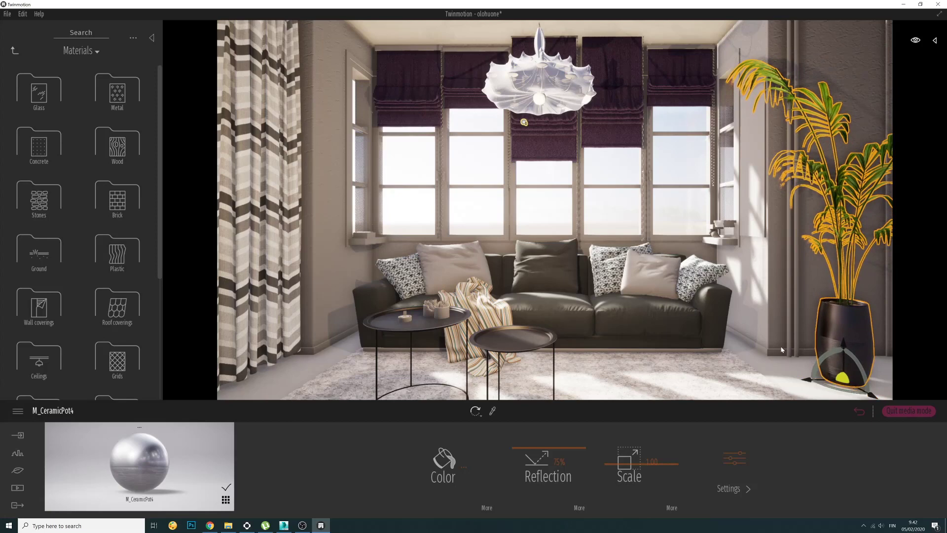
pyautogui.click(766, 345)
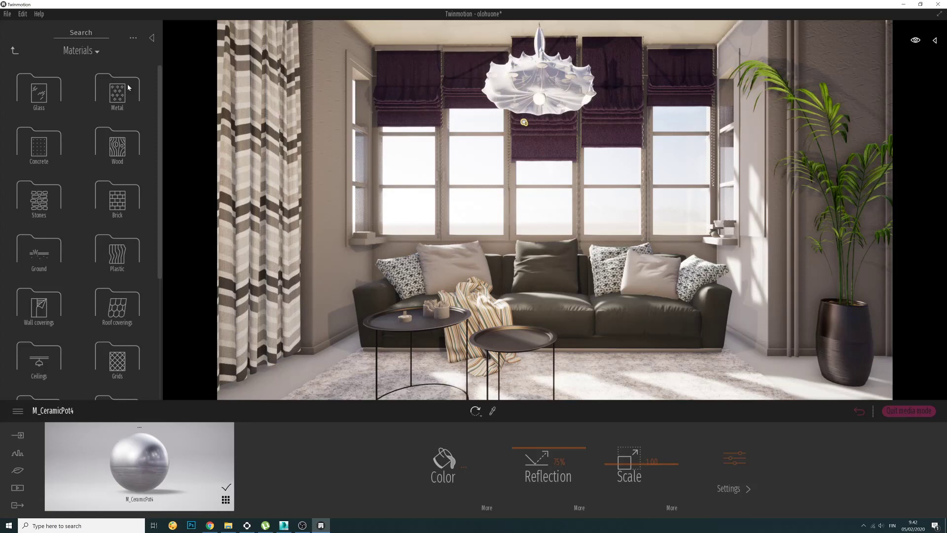
# Step: Place a Hook thorn 1 tree from the vegetation library outside the living room windows
pyautogui.click(15, 51)
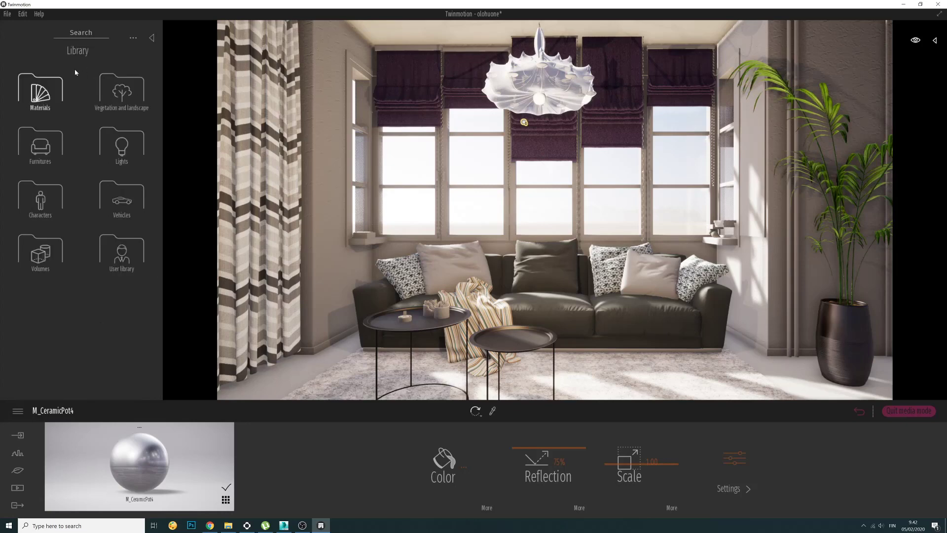
pyautogui.click(117, 89)
pyautogui.click(105, 95)
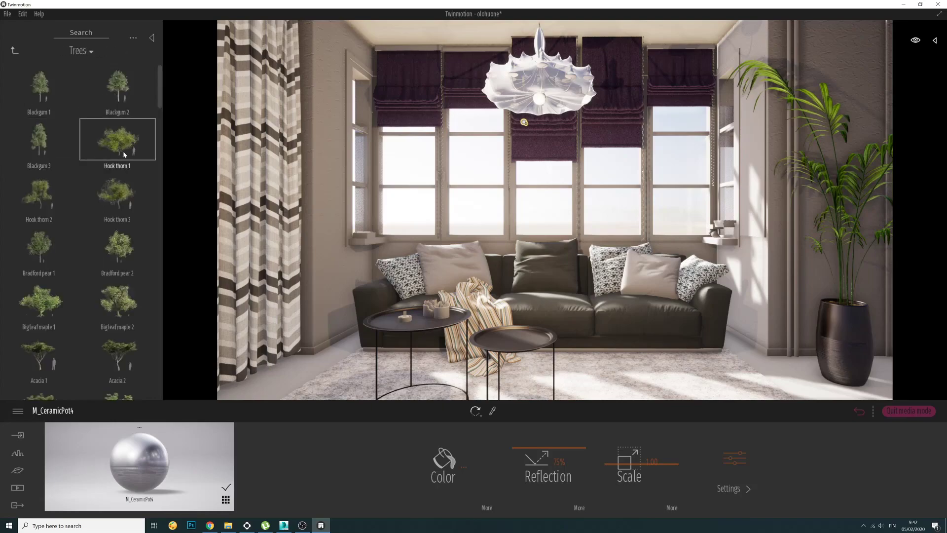
pyautogui.moveTo(117, 140); pyautogui.dragTo(326, 286)
pyautogui.press('Escape')
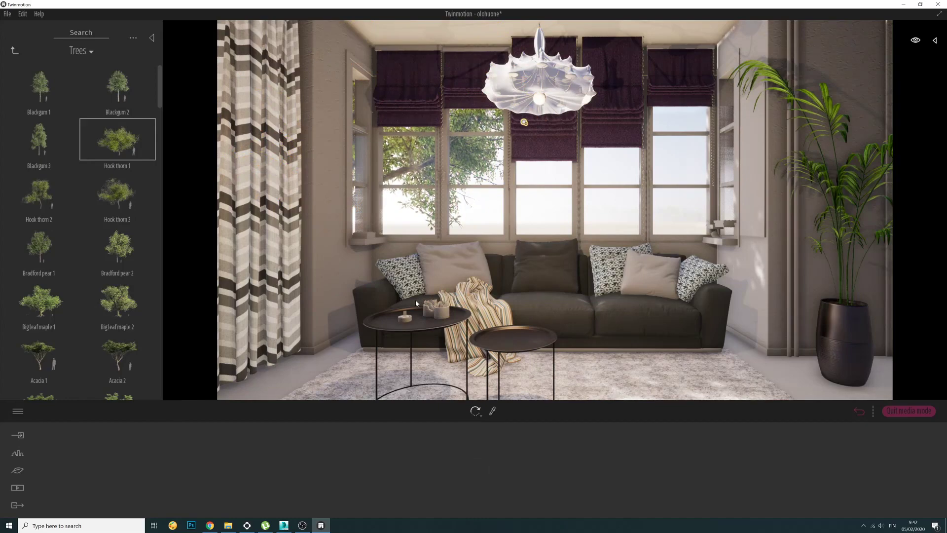
# Step: Move the Hook thorn 1 tree closer to the middle of the windows and toggle its wind effect
pyautogui.click(340, 281)
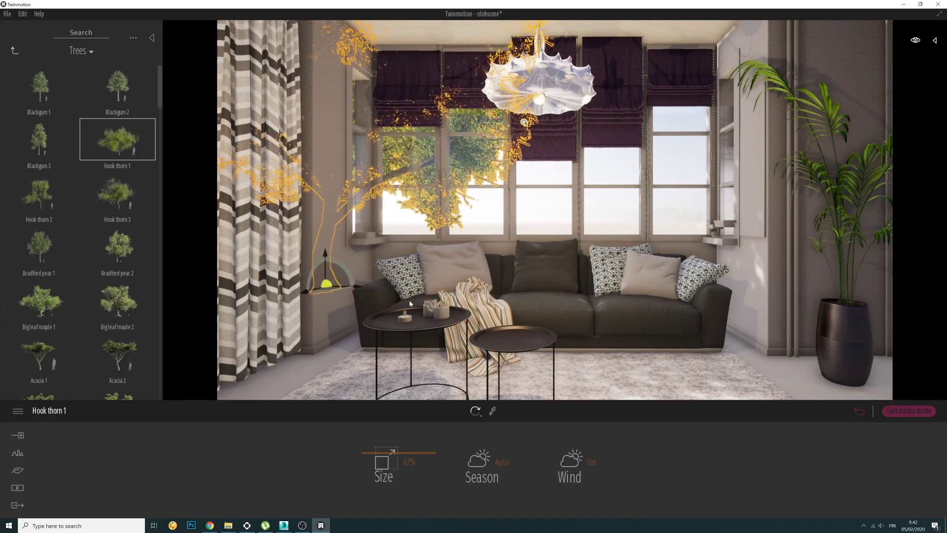
pyautogui.moveTo(349, 289); pyautogui.dragTo(410, 277)
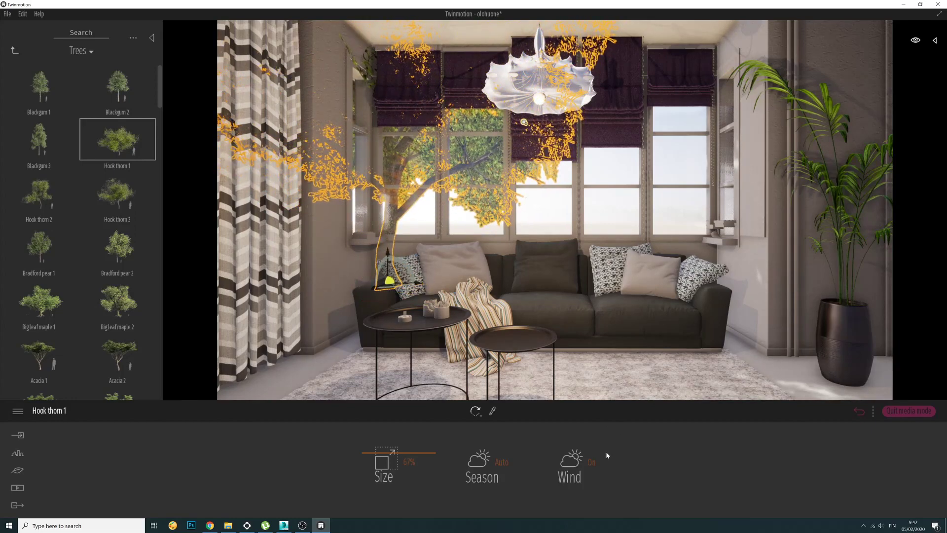
pyautogui.click(589, 459)
pyautogui.moveTo(374, 454); pyautogui.dragTo(372, 450)
pyautogui.press('Escape')
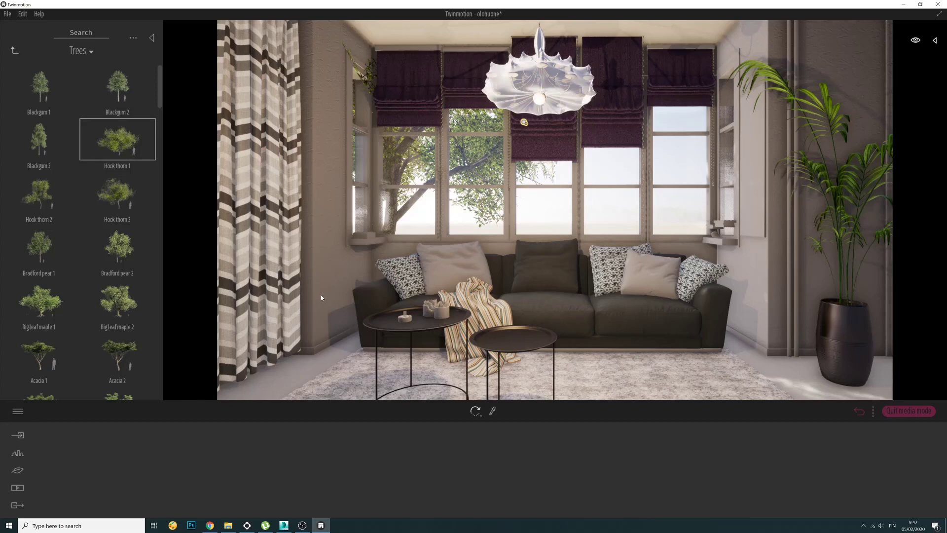
# Step: Raise the sun intensity in Image 01's lighting settings to about 7.39
pyautogui.click(859, 412)
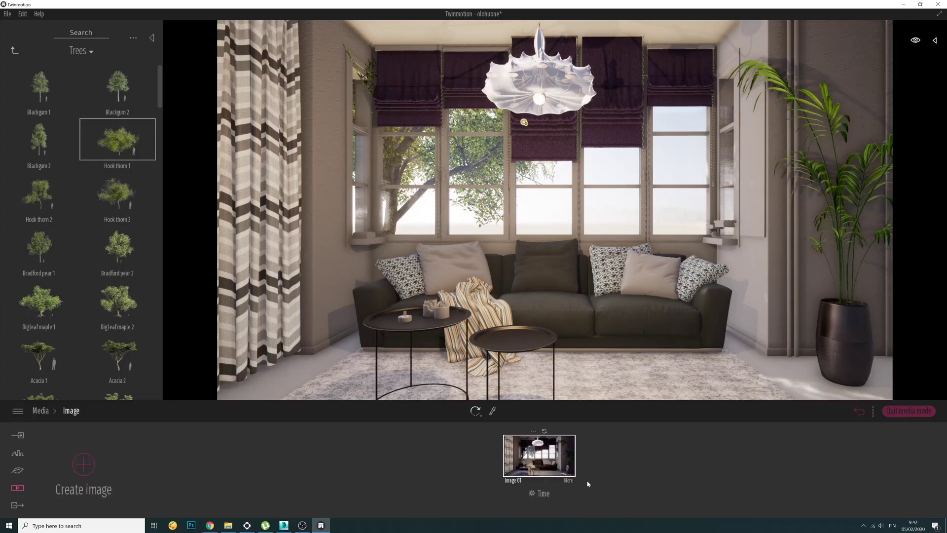
pyautogui.click(572, 482)
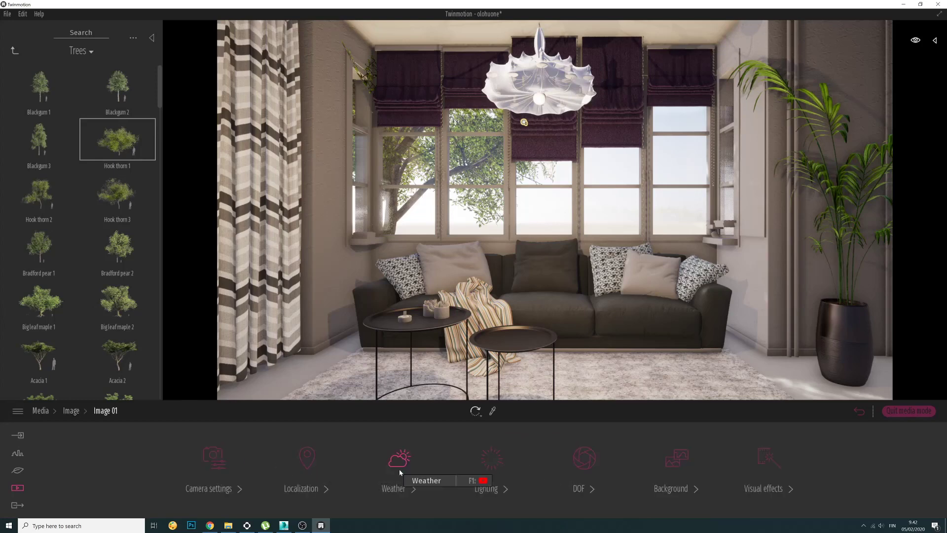
pyautogui.click(488, 463)
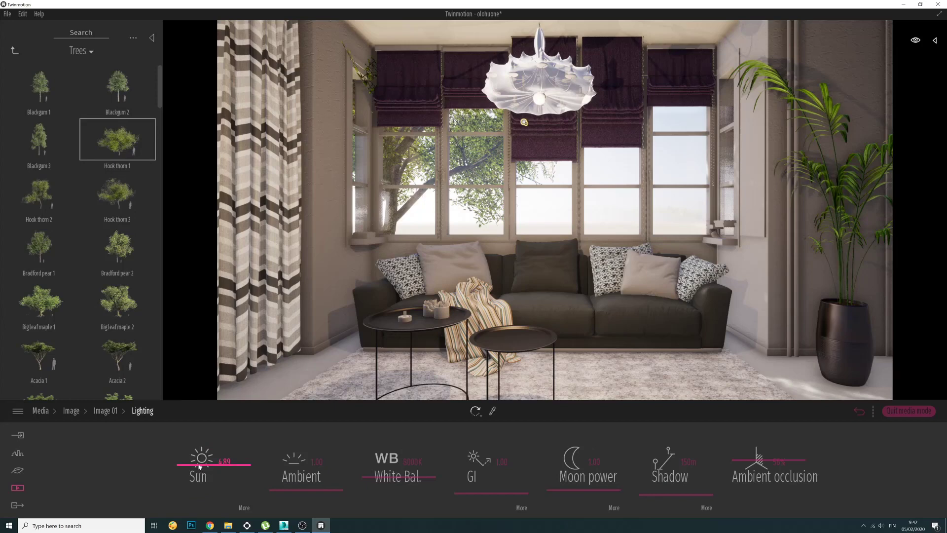
pyautogui.moveTo(199, 466); pyautogui.dragTo(200, 434)
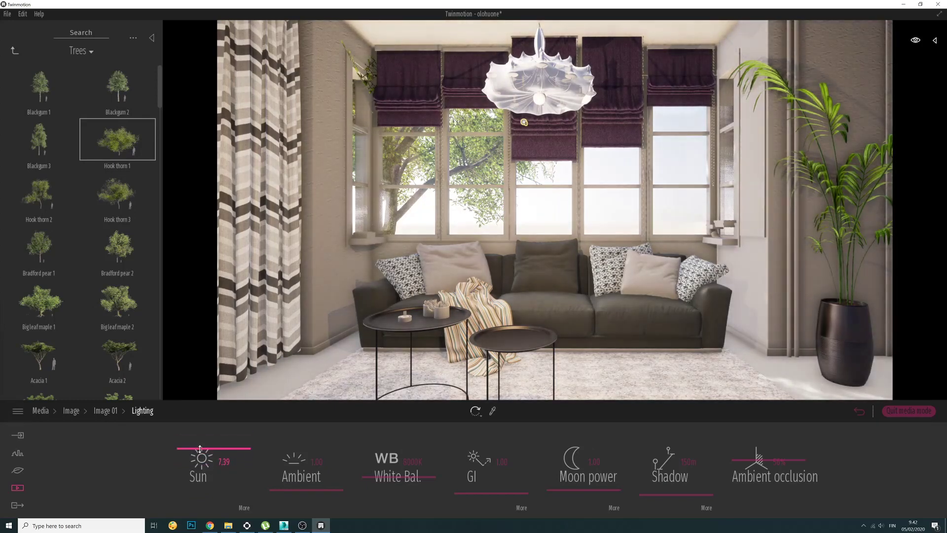
# Step: Select the Hook thorn 1 tree in the scene graph, move it farther from the windows, and rotate its crown
pyautogui.click(935, 41)
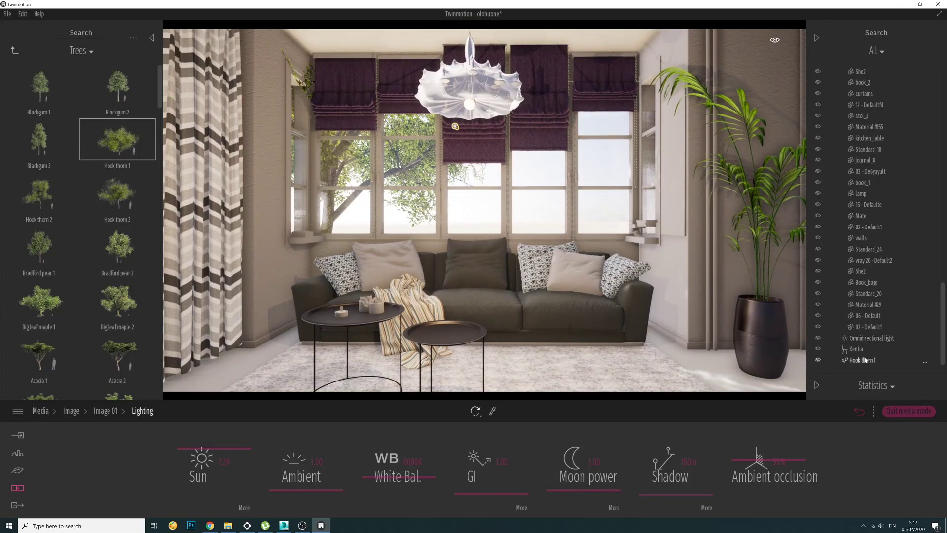
pyautogui.click(865, 359)
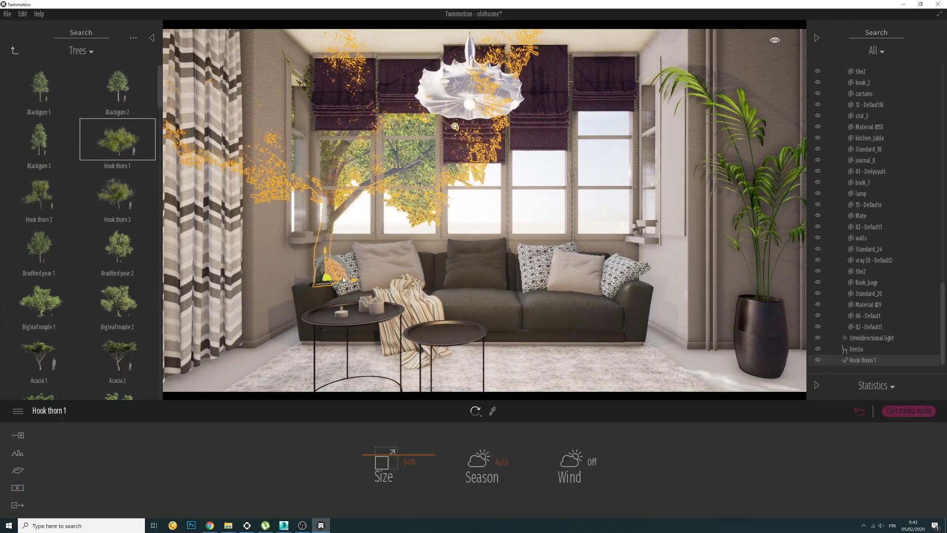
pyautogui.click(353, 280)
pyautogui.moveTo(354, 280)
pyautogui.mouseDown()
pyautogui.moveTo(260, 271)
pyautogui.moveTo(336, 284)
pyautogui.moveTo(432, 282)
pyautogui.moveTo(326, 285)
pyautogui.moveTo(368, 264)
pyautogui.moveTo(344, 269)
pyautogui.mouseUp()
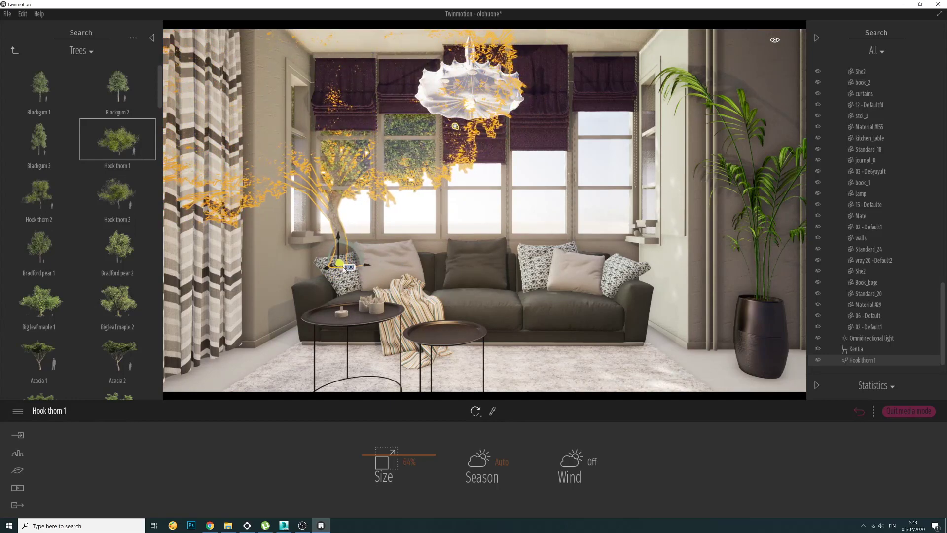
pyautogui.click(536, 281)
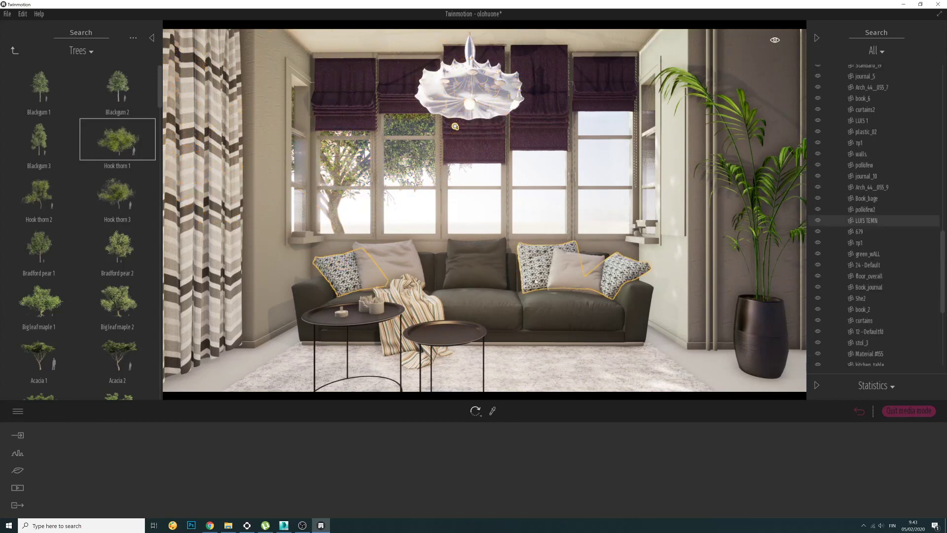
pyautogui.scroll(-7, 879, 349)
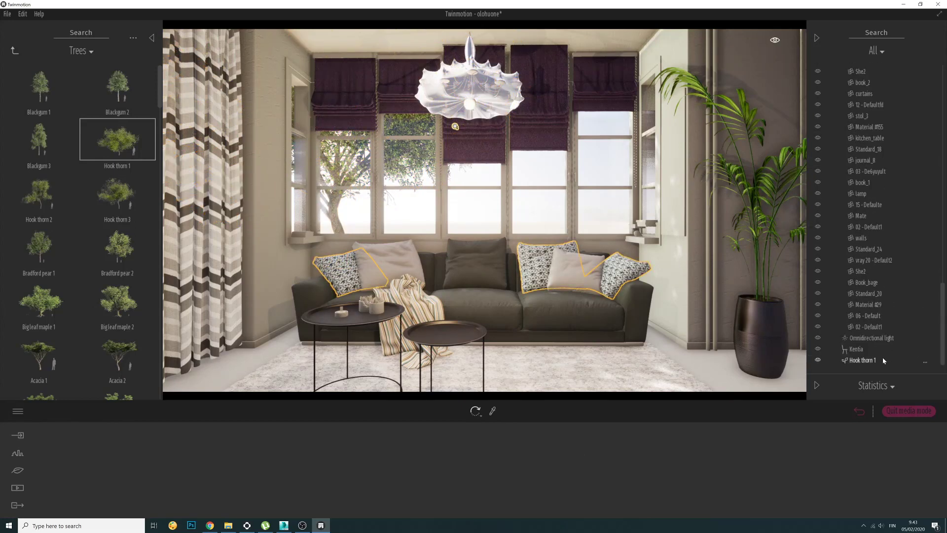
pyautogui.click(883, 359)
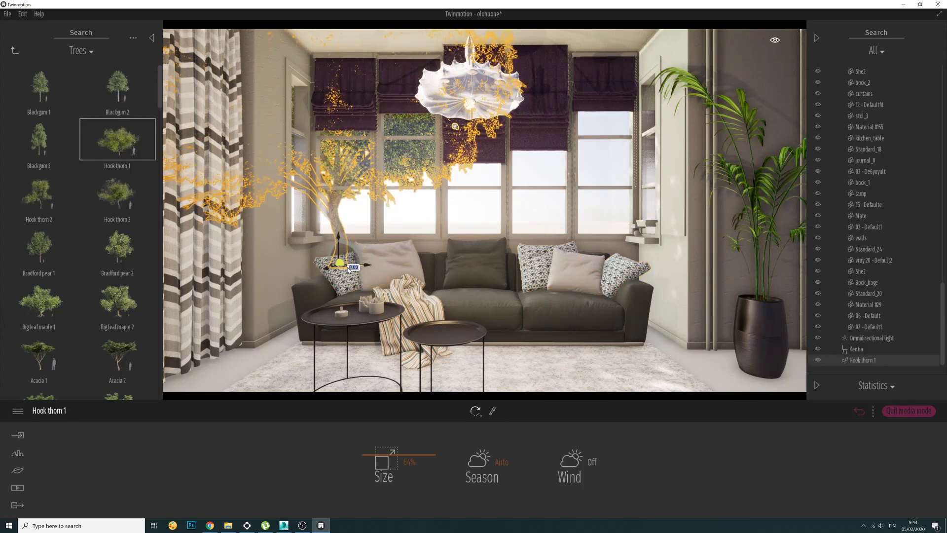
pyautogui.moveTo(347, 273); pyautogui.dragTo(419, 261)
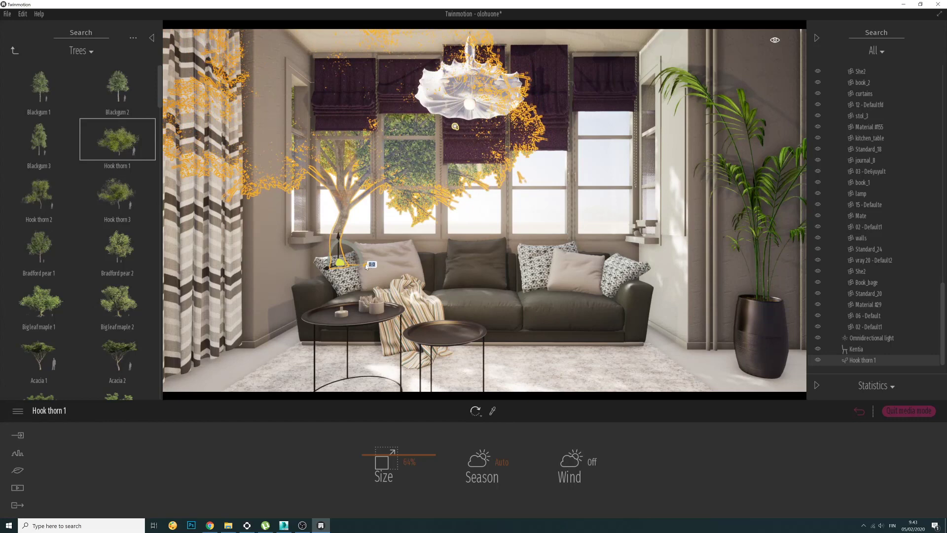
pyautogui.press('Escape')
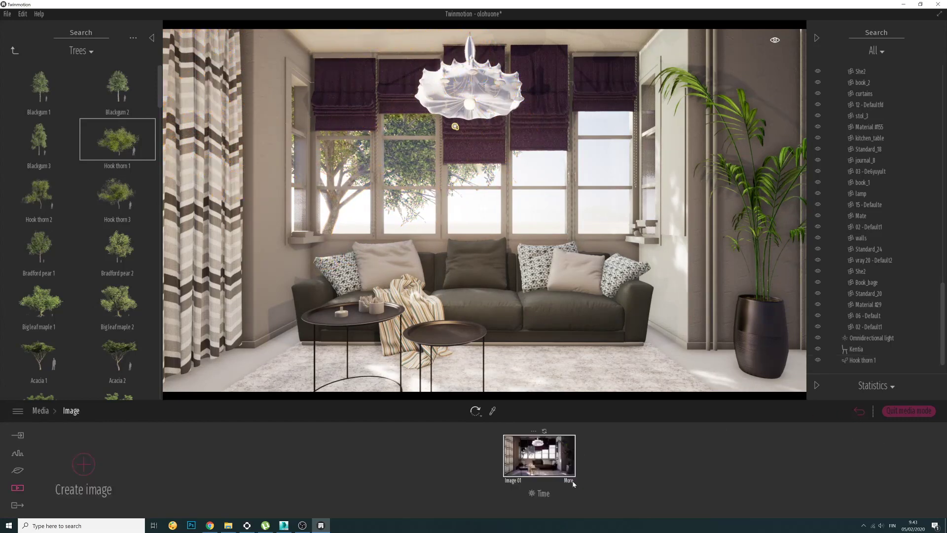
# Step: Increase Image 01's north offset so sunlight falls on the curtain wall, and set the month to April
pyautogui.click(572, 482)
pyautogui.click(298, 469)
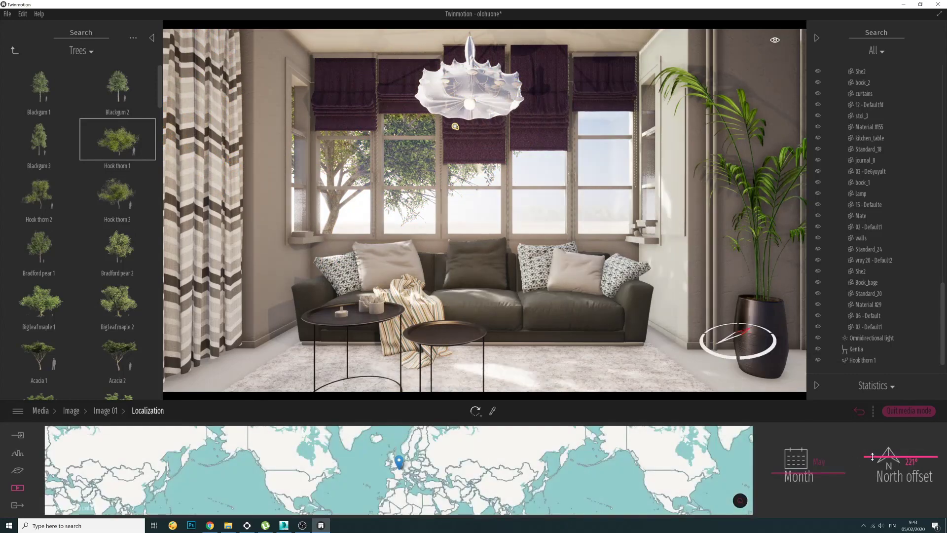
pyautogui.moveTo(872, 457); pyautogui.dragTo(871, 438)
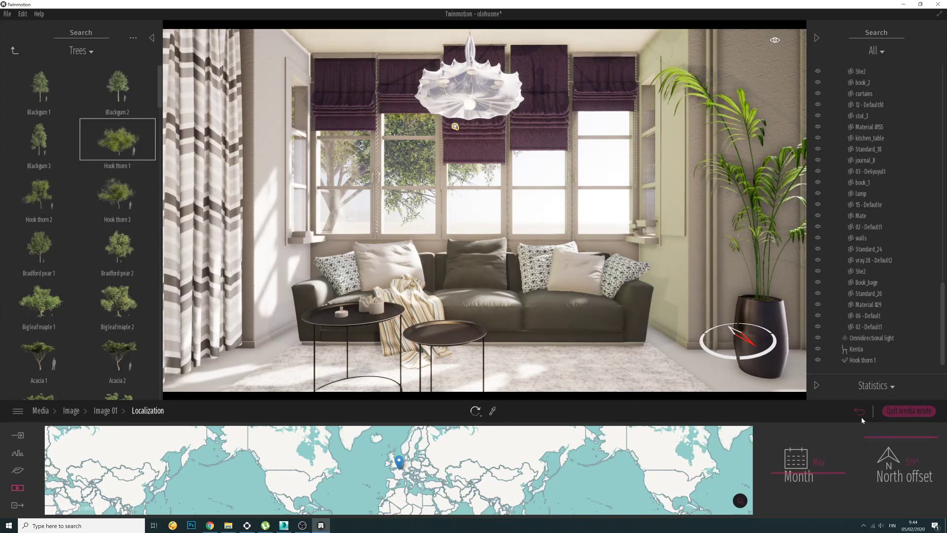
pyautogui.moveTo(776, 474); pyautogui.dragTo(777, 476)
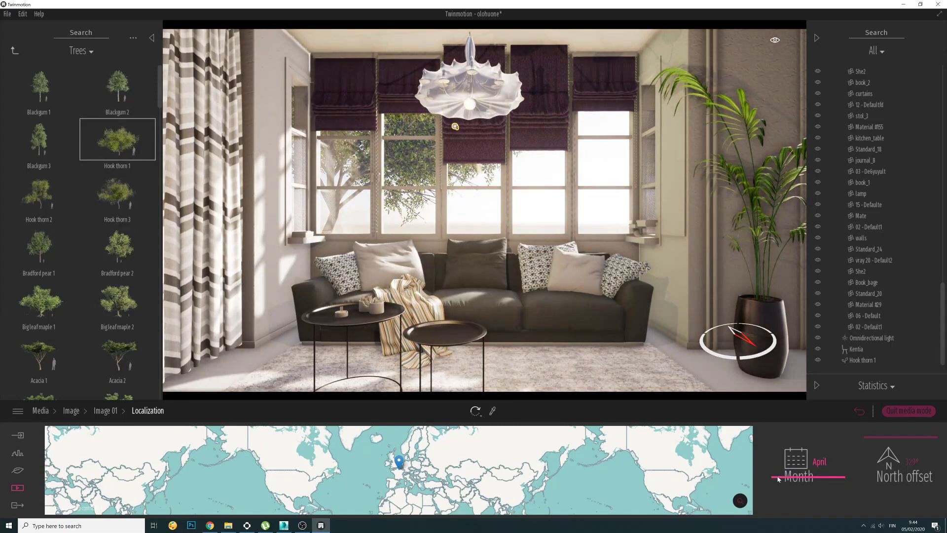
pyautogui.click(857, 412)
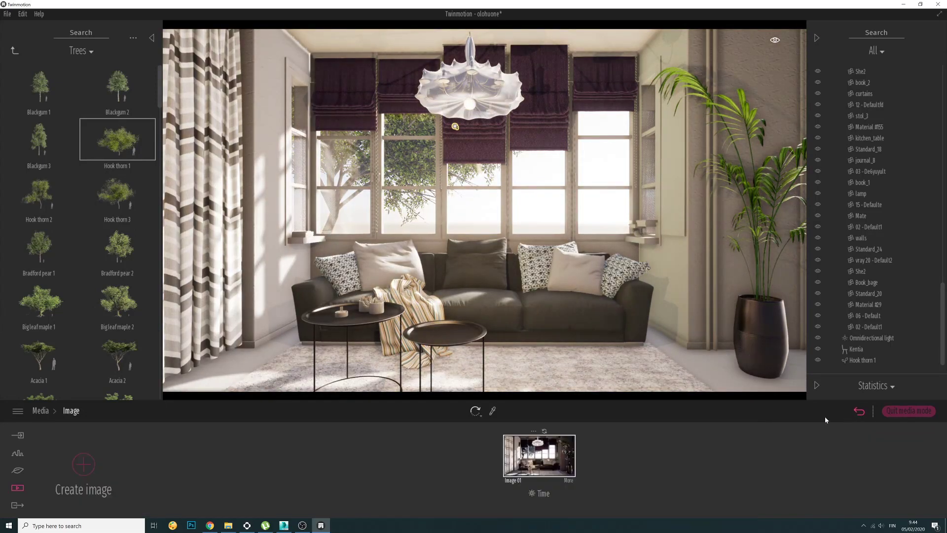
# Step: Shift Image 01's time of day slightly earlier than 18:04
pyautogui.click(543, 496)
pyautogui.scroll(-3, 531, 447)
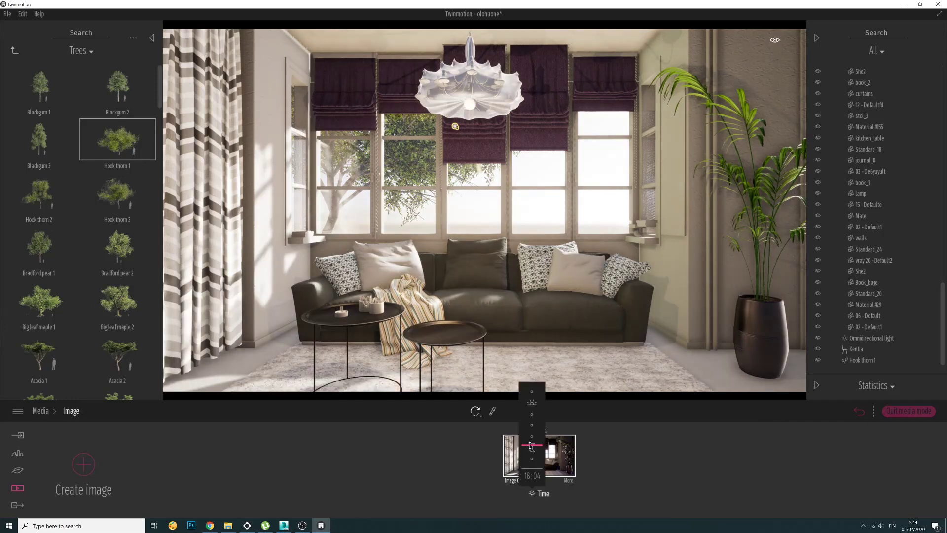
pyautogui.moveTo(531, 446)
pyautogui.mouseDown()
pyautogui.moveTo(529, 430)
pyautogui.moveTo(533, 441)
pyautogui.mouseUp()
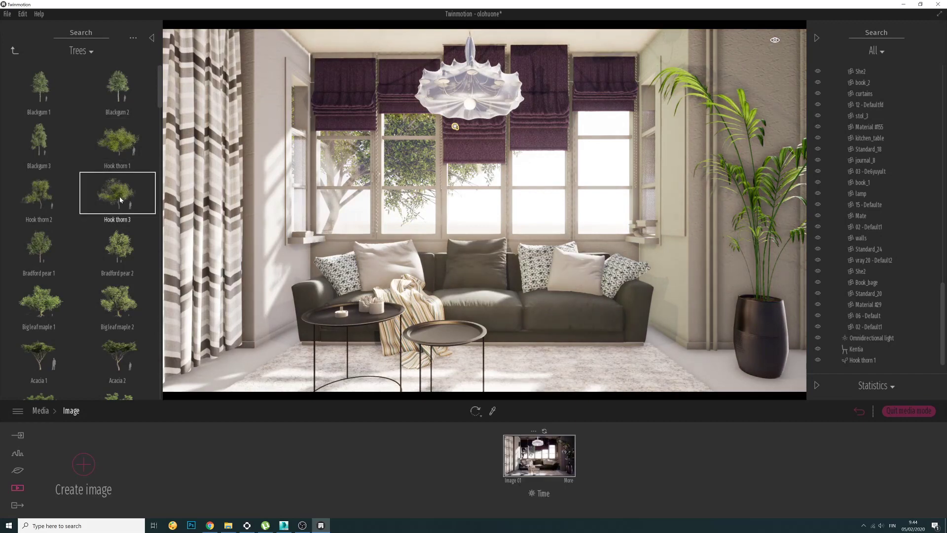
# Step: Place a Hook thorn 2 tree outside the windows nearest the Kentia and save the project
pyautogui.moveTo(40, 192); pyautogui.dragTo(613, 285)
pyautogui.press('Escape')
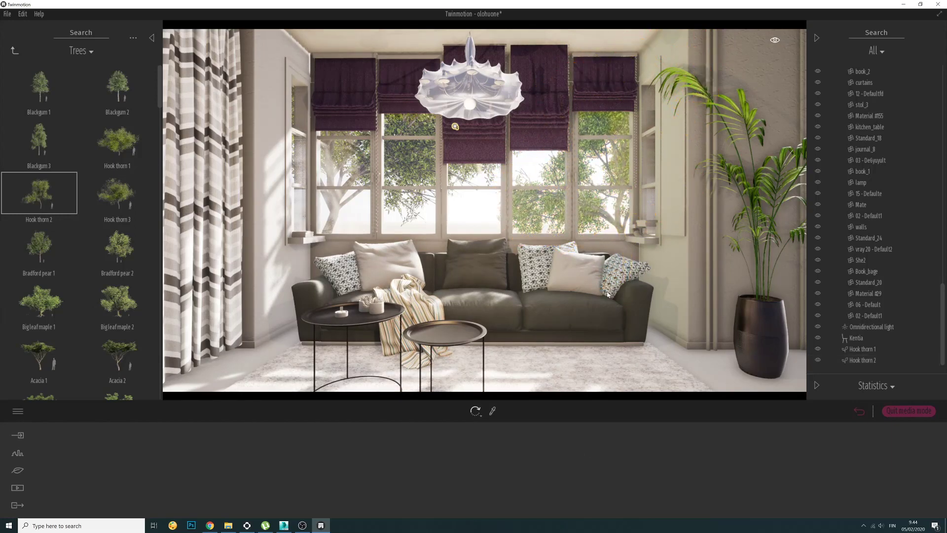
pyautogui.hotkey('ctrl', 's')
# Step: Pick the pendant lampshade's Orange tinted glass material and set its opacity to 0%
pyautogui.click(463, 90)
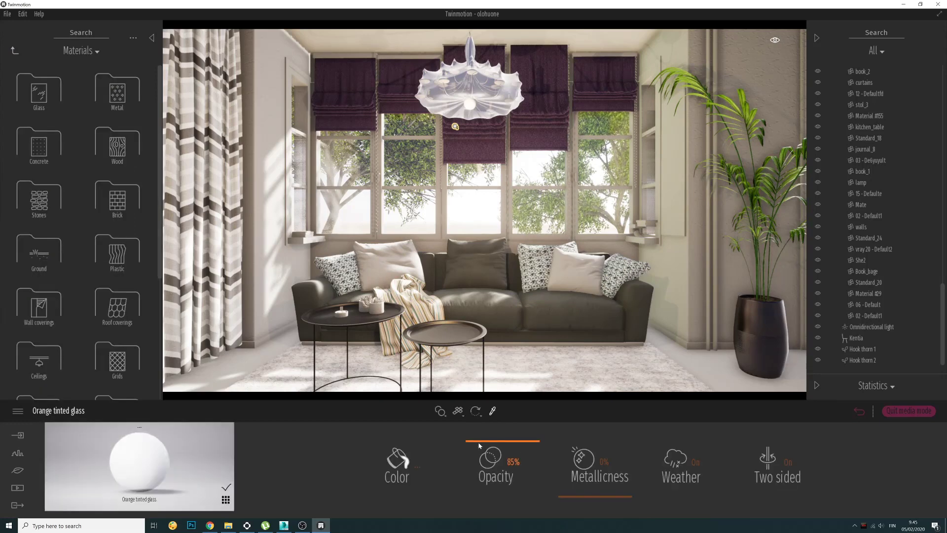
pyautogui.moveTo(493, 462); pyautogui.dragTo(487, 516)
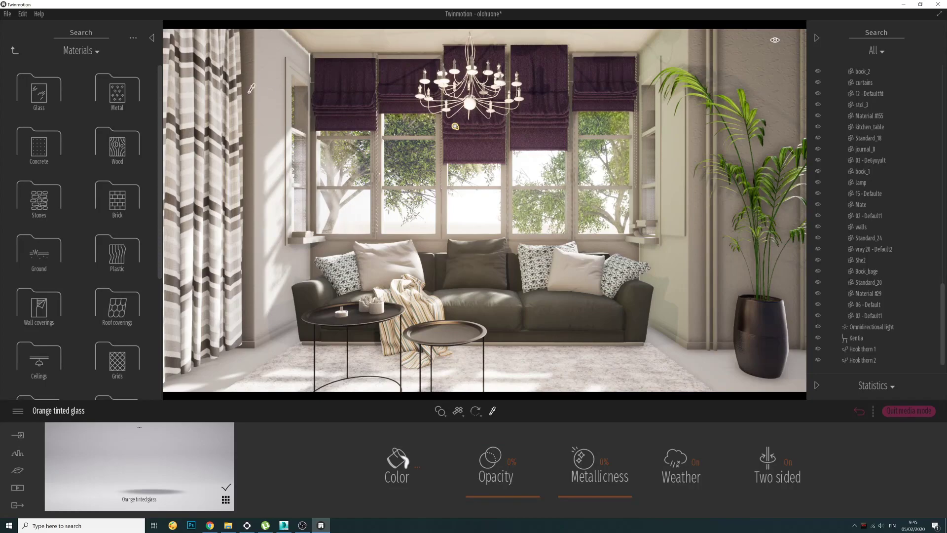
# Step: Apply the Slightly worn bronze metal material to the chandelier's central sphere
pyautogui.moveTo(501, 124); pyautogui.dragTo(380, 170, button='right')
pyautogui.scroll(5, 428, 224)
pyautogui.scroll(-4, 428, 224)
pyautogui.press('t')
pyautogui.scroll(4, 413, 161)
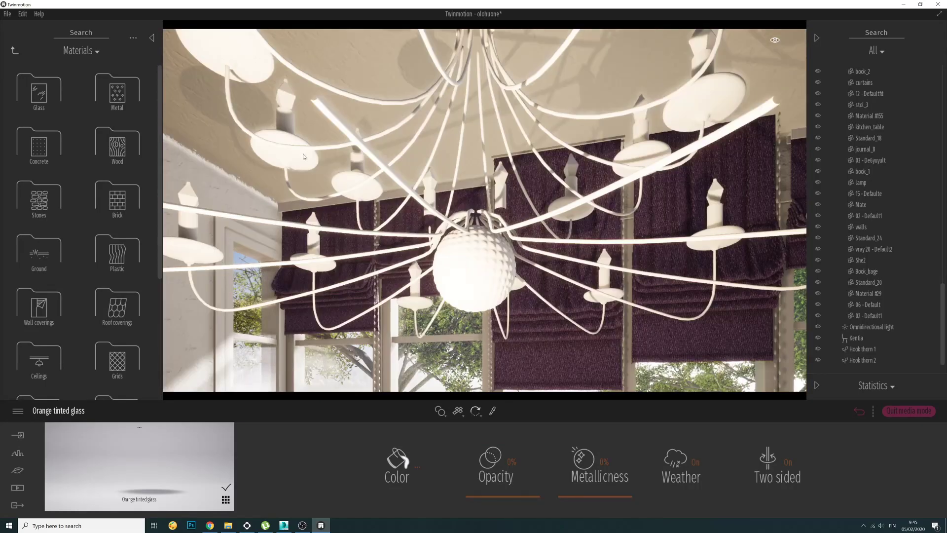
pyautogui.moveTo(307, 155); pyautogui.dragTo(175, 113, button='right')
pyautogui.click(117, 91)
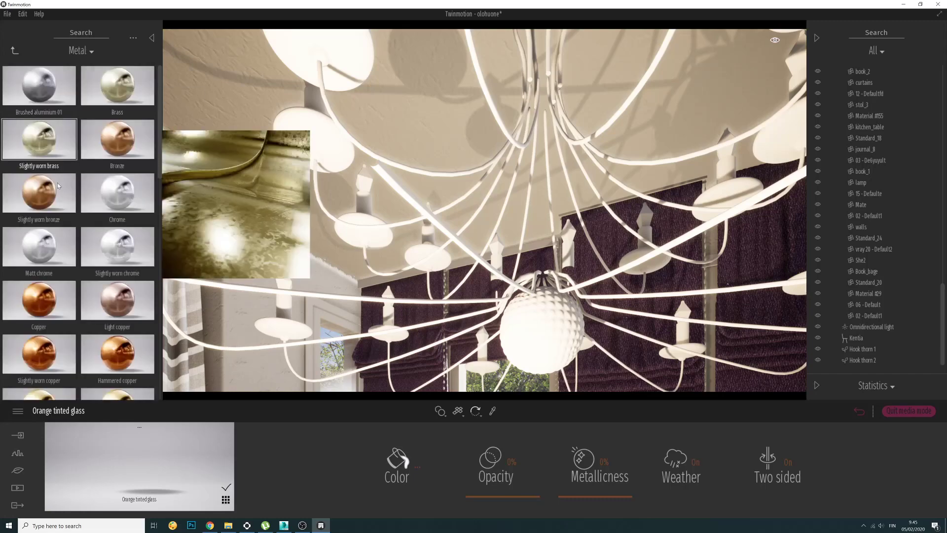
pyautogui.moveTo(86, 192); pyautogui.dragTo(557, 340)
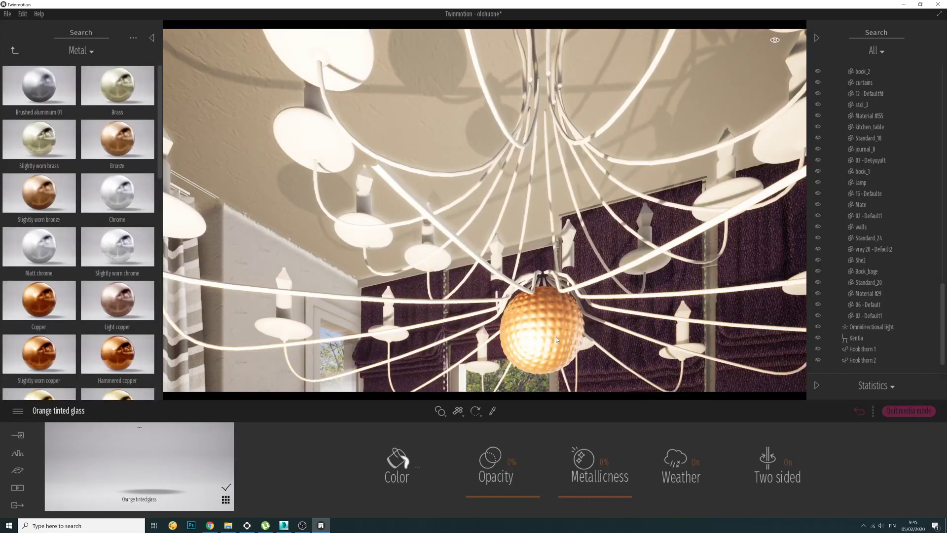
# Step: Apply the Bronze metal material to the chandelier's arms and candle dishes
pyautogui.scroll(5, 555, 337)
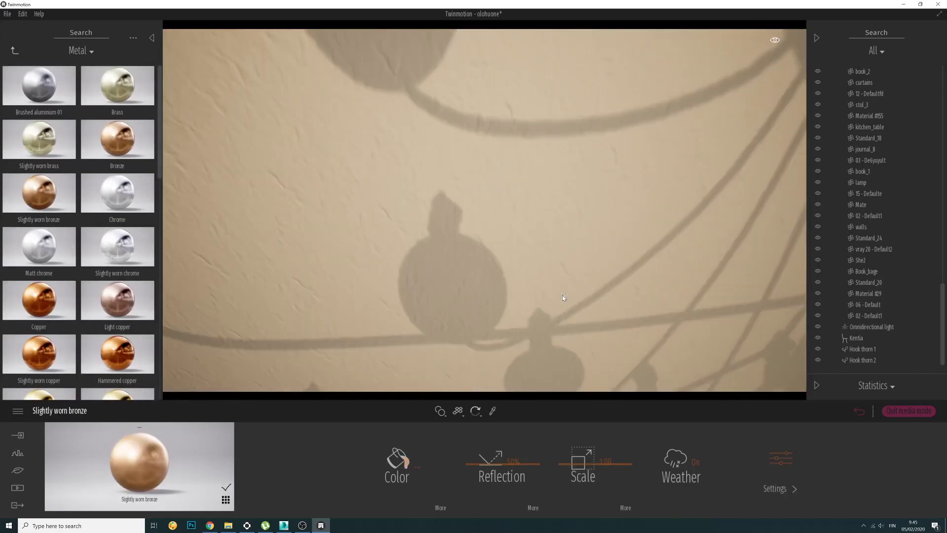
pyautogui.scroll(-8, 562, 300)
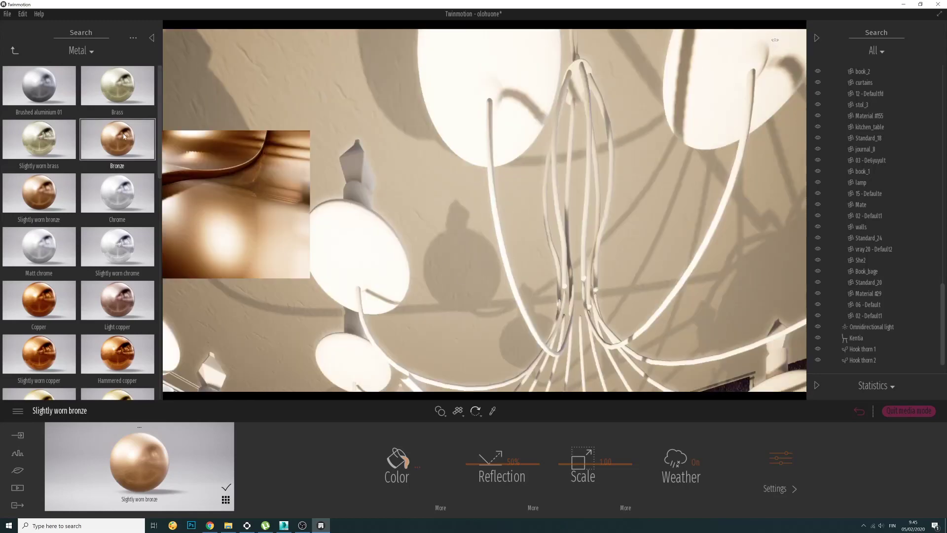
pyautogui.moveTo(117, 139); pyautogui.dragTo(513, 280)
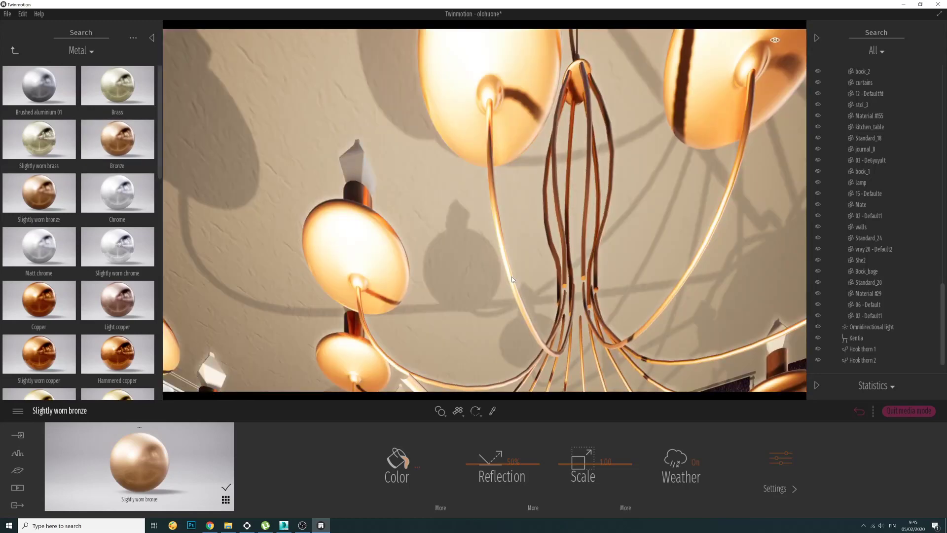
# Step: Apply the Neon 01 material to the chandelier's candle bulbs
pyautogui.click(15, 50)
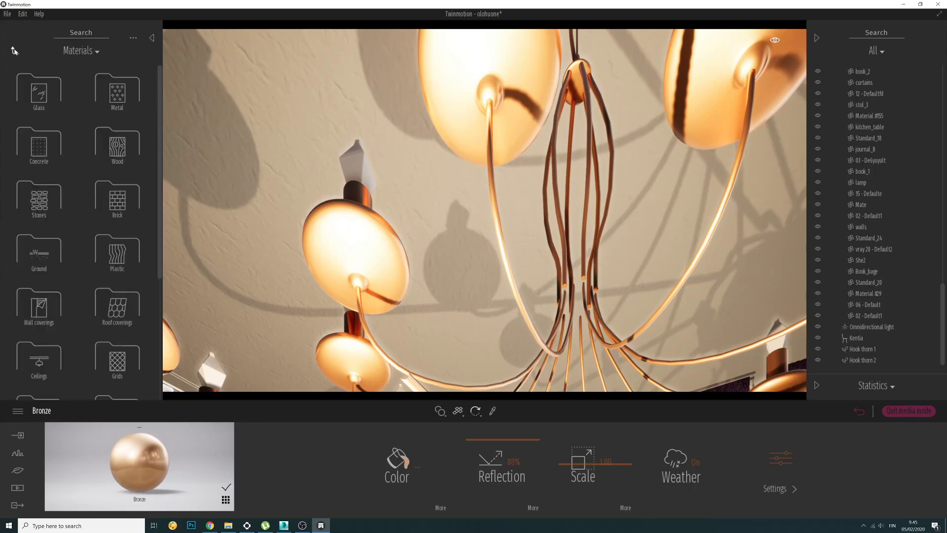
pyautogui.scroll(-3, 80, 279)
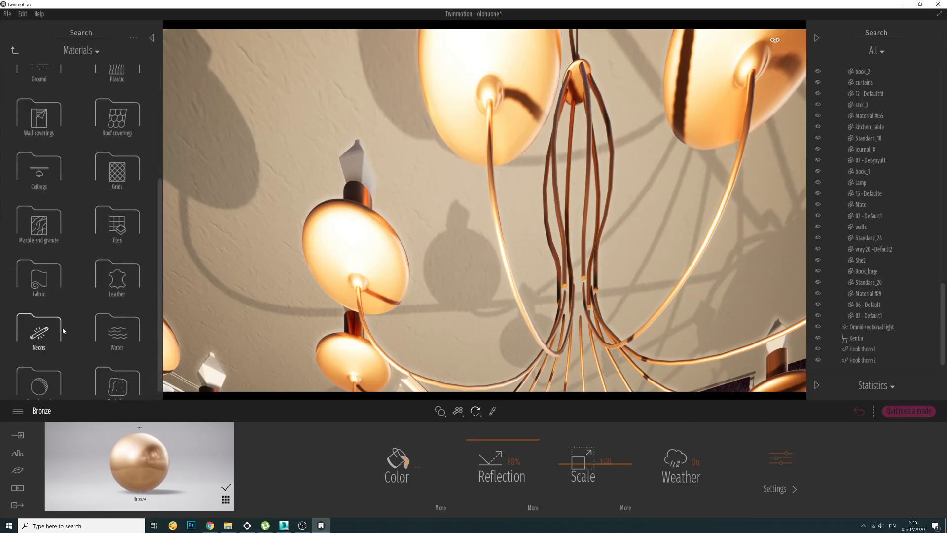
pyautogui.click(49, 327)
pyautogui.moveTo(41, 86); pyautogui.dragTo(371, 184)
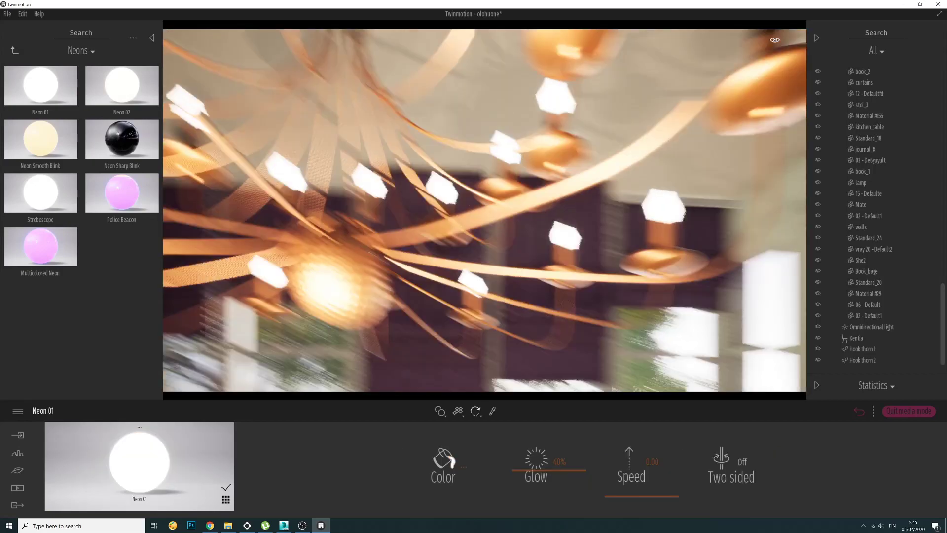
pyautogui.scroll(-5, 477, 179)
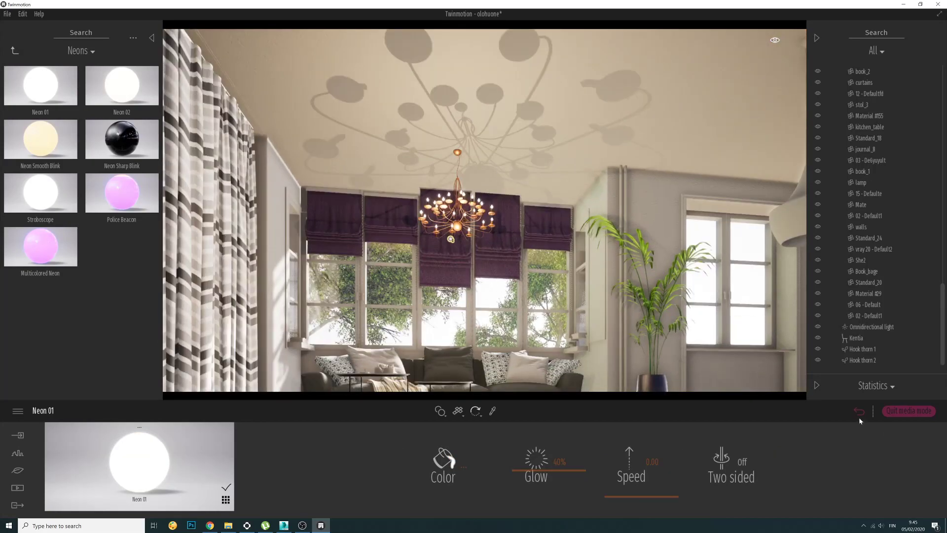
# Step: Return to the saved Image 01 view and hide the transparent lampshade around the chandelier
pyautogui.click(859, 415)
pyautogui.click(554, 474)
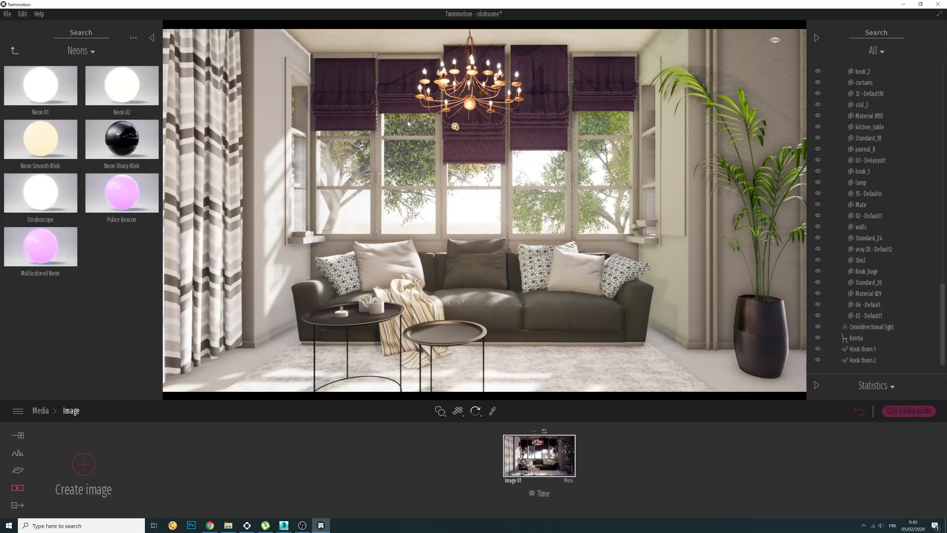
pyautogui.click(458, 93)
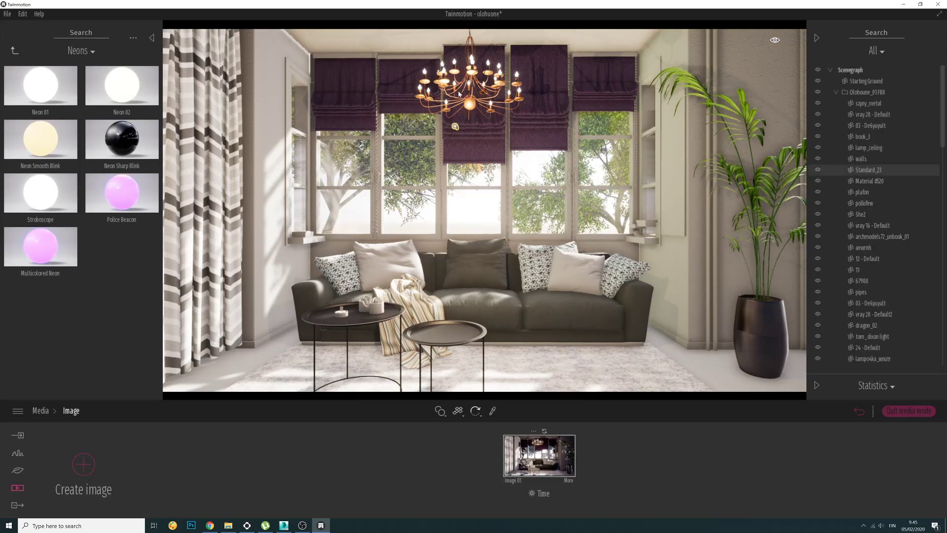
pyautogui.click(818, 171)
# Step: Apply the Brushed aluminium 01 metal material to the chandelier's arms and candle dishes
pyautogui.click(469, 106)
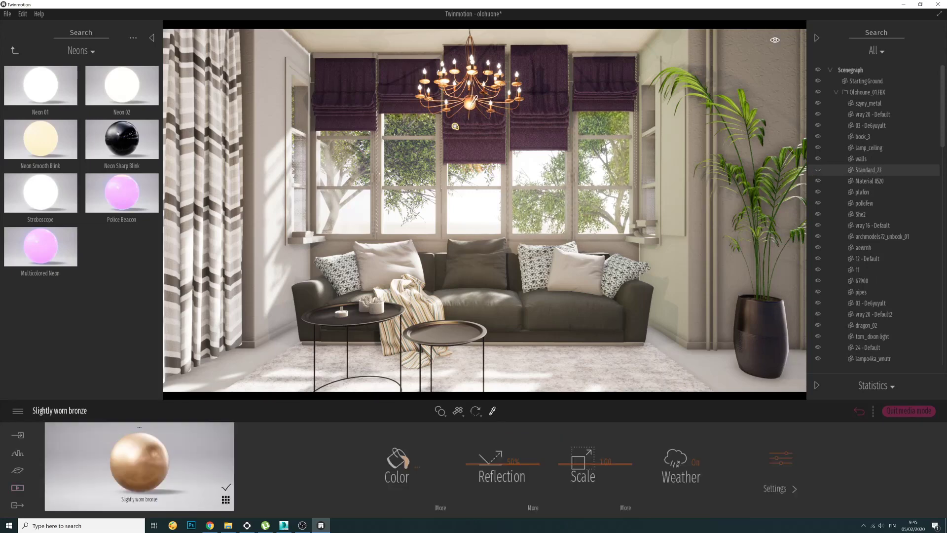
pyautogui.click(13, 51)
pyautogui.click(42, 91)
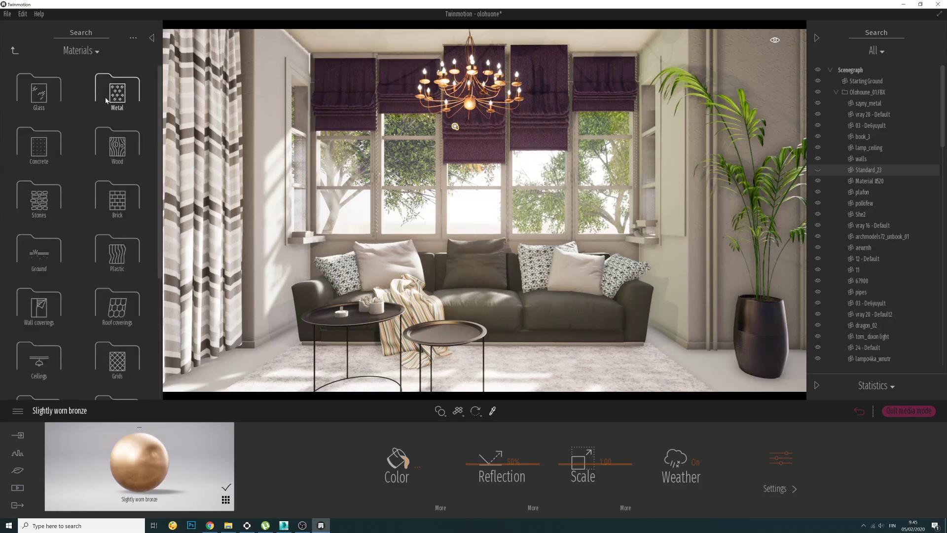
pyautogui.click(106, 100)
pyautogui.moveTo(41, 91); pyautogui.dragTo(421, 100)
# Step: Darken the Brushed aluminium 01 color to near black and apply that material to the chandelier's central sphere
pyautogui.click(409, 456)
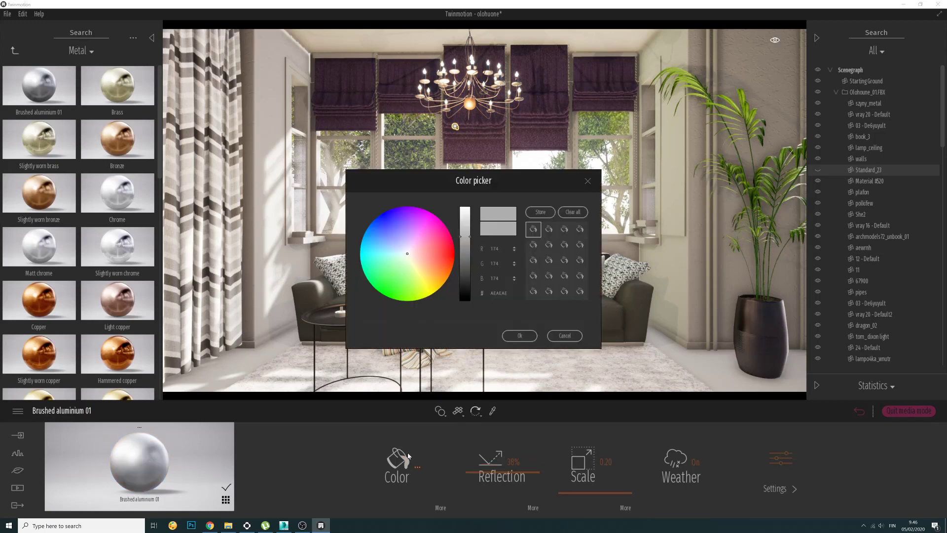
pyautogui.moveTo(467, 276)
pyautogui.mouseDown()
pyautogui.moveTo(475, 308)
pyautogui.moveTo(471, 291)
pyautogui.mouseUp()
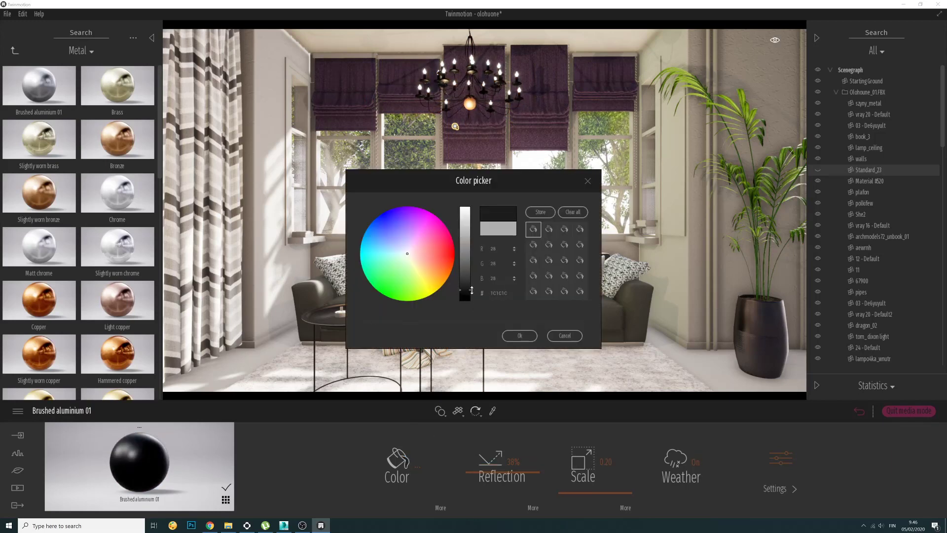
pyautogui.click(514, 339)
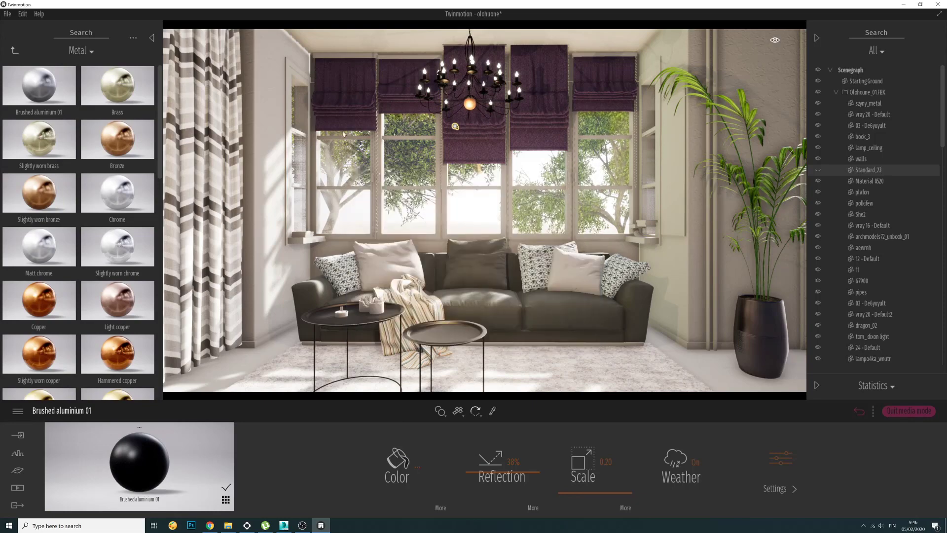
pyautogui.moveTo(148, 473); pyautogui.dragTo(468, 105)
pyautogui.moveTo(846, 173)
pyautogui.moveTo(47, 134)
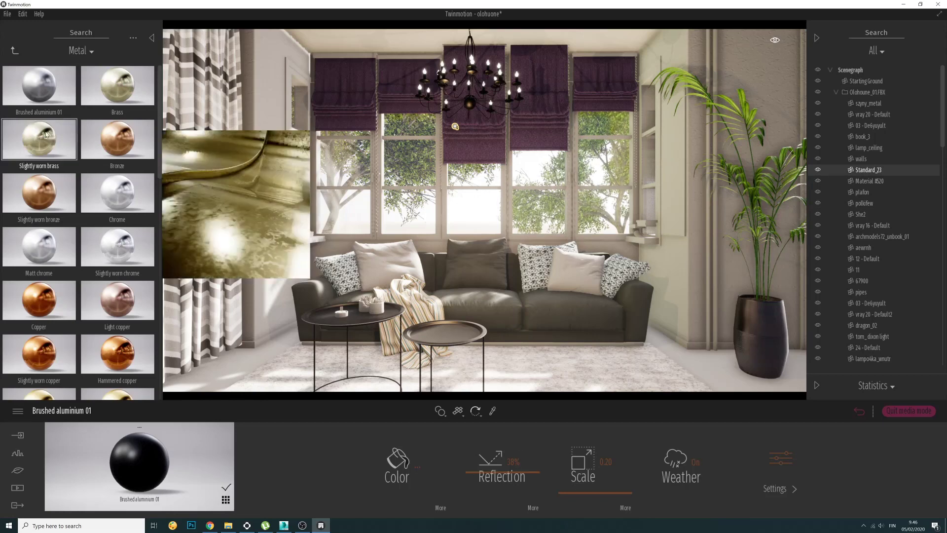
# Step: Sample the chandelier's Brushed aluminium 01 material and lighten its color to near white
pyautogui.click(492, 410)
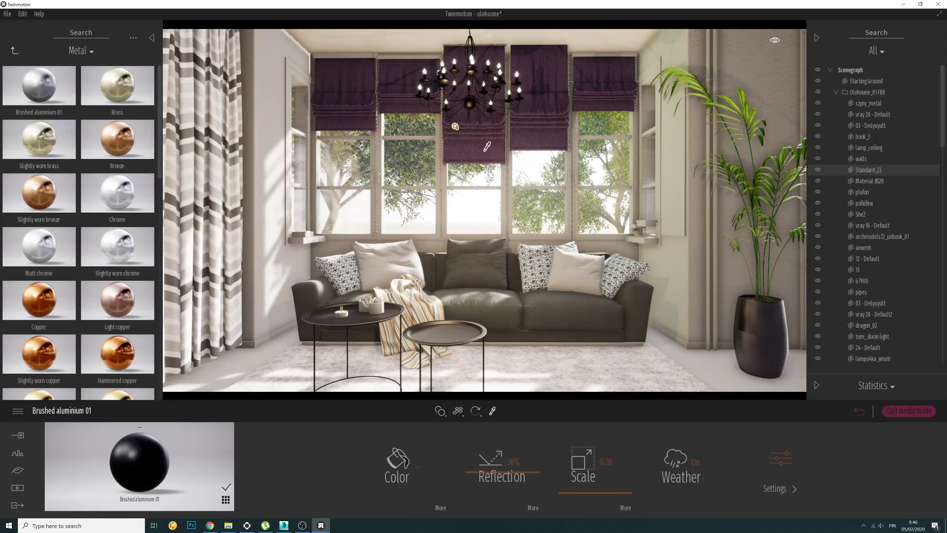
pyautogui.click(485, 96)
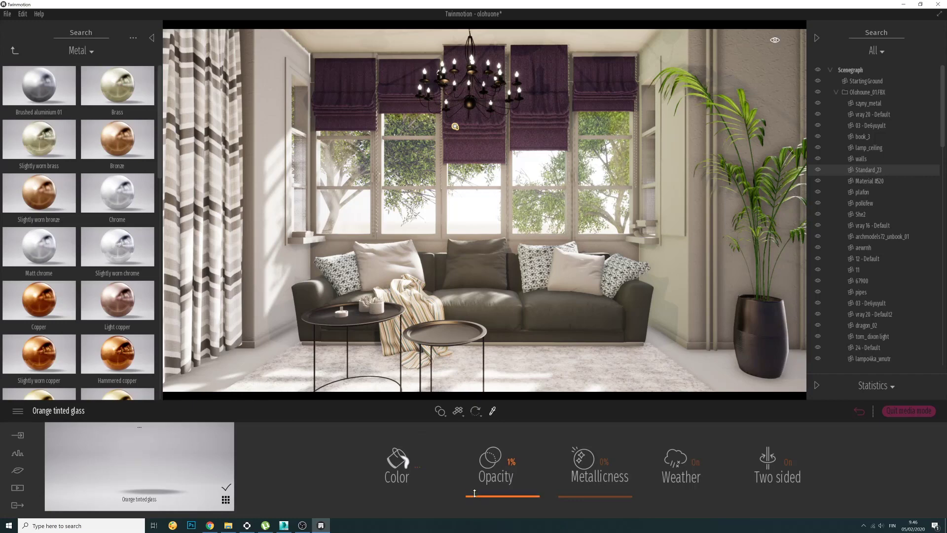
pyautogui.moveTo(474, 493); pyautogui.dragTo(475, 502)
pyautogui.click(471, 97)
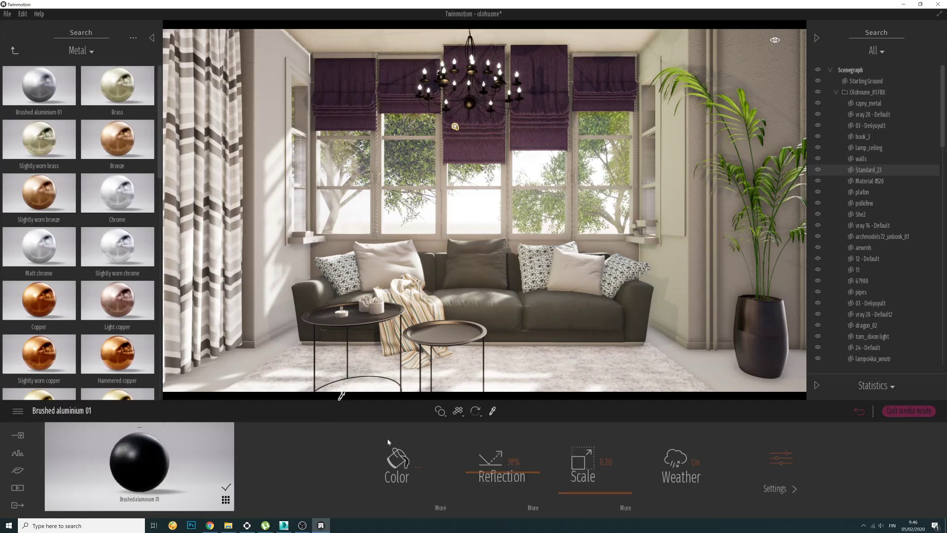
pyautogui.click(388, 465)
pyautogui.moveTo(463, 229); pyautogui.dragTo(462, 187)
pyautogui.click(525, 335)
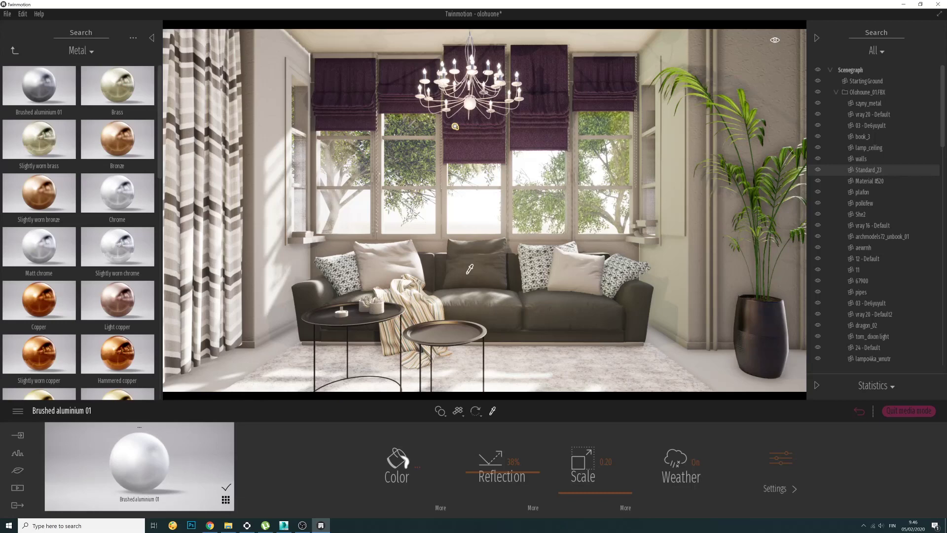
# Step: Apply the Carpet velvet 01 fabric material to the purple roman blinds on the windows
pyautogui.click(14, 50)
pyautogui.scroll(-2, 69, 320)
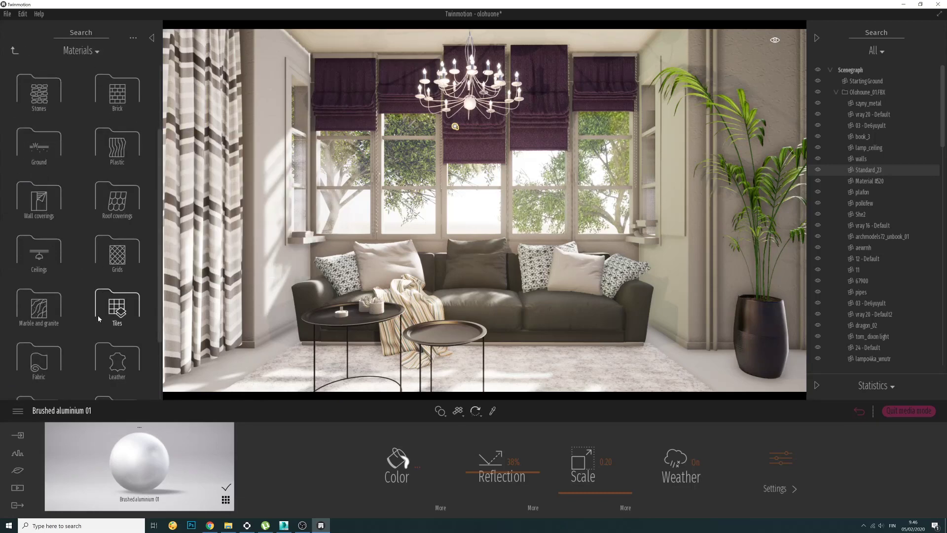
pyautogui.click(67, 350)
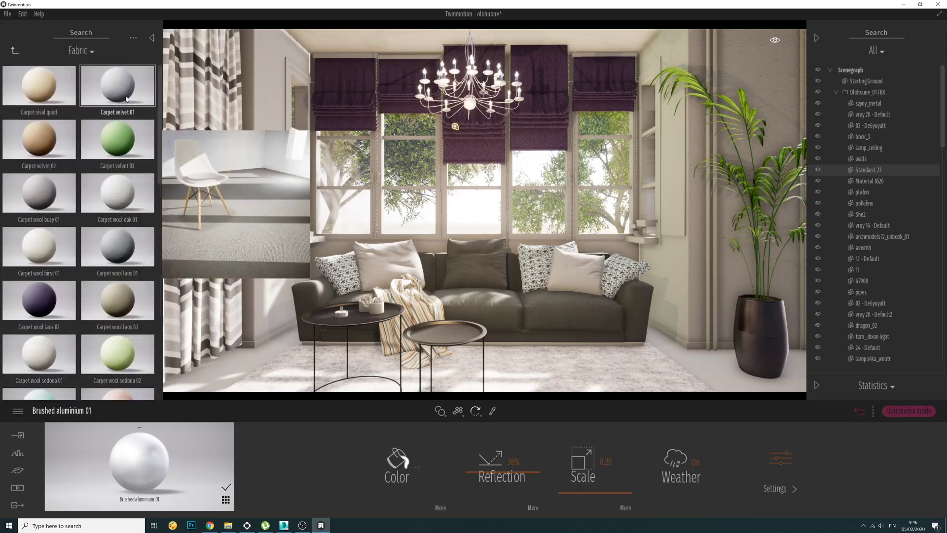
pyautogui.moveTo(128, 97); pyautogui.dragTo(312, 87)
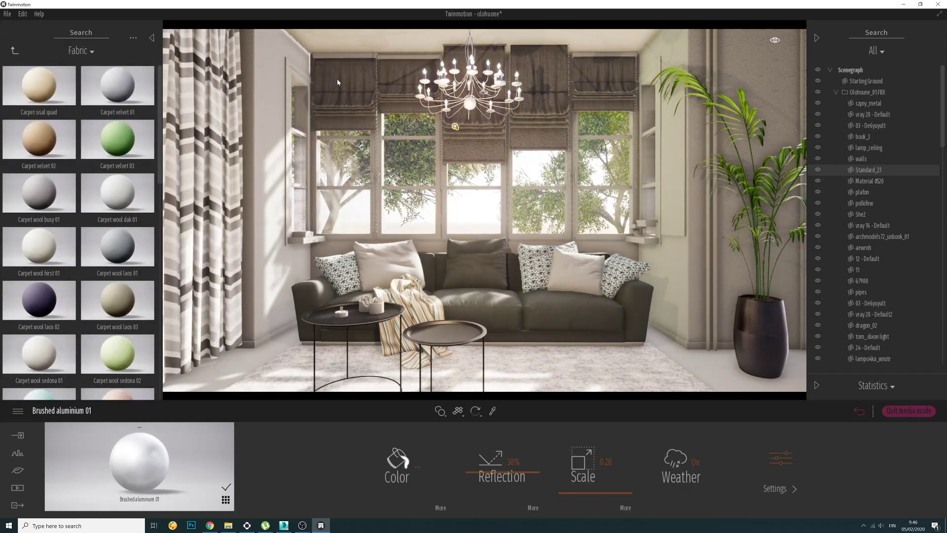
# Step: Set the color of the blinds' Carpet velvet 01 material to a light grey, RGB 202, 198, 205
pyautogui.click(391, 464)
pyautogui.moveTo(422, 244); pyautogui.dragTo(407, 252)
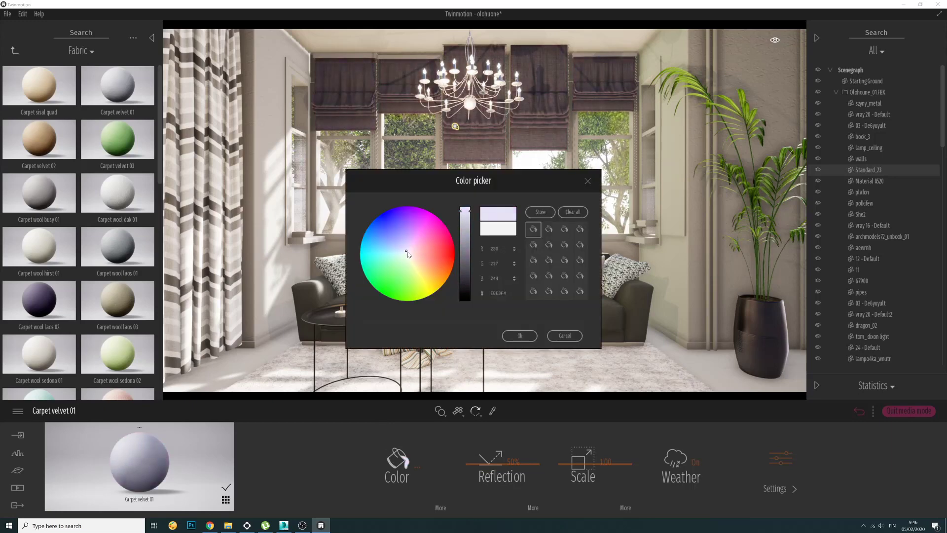
pyautogui.moveTo(502, 186)
pyautogui.mouseDown()
pyautogui.moveTo(794, 182)
pyautogui.moveTo(802, 158)
pyautogui.mouseUp()
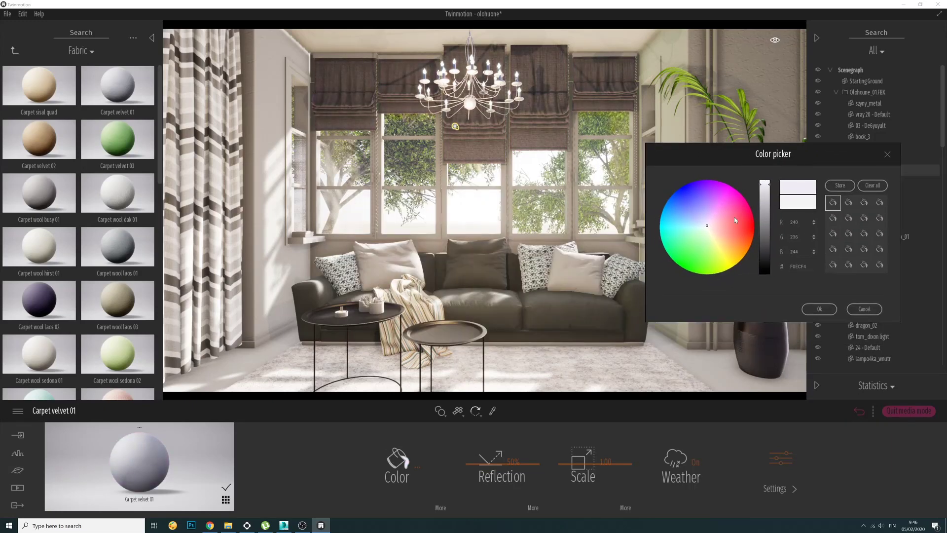
pyautogui.moveTo(764, 223); pyautogui.dragTo(761, 198)
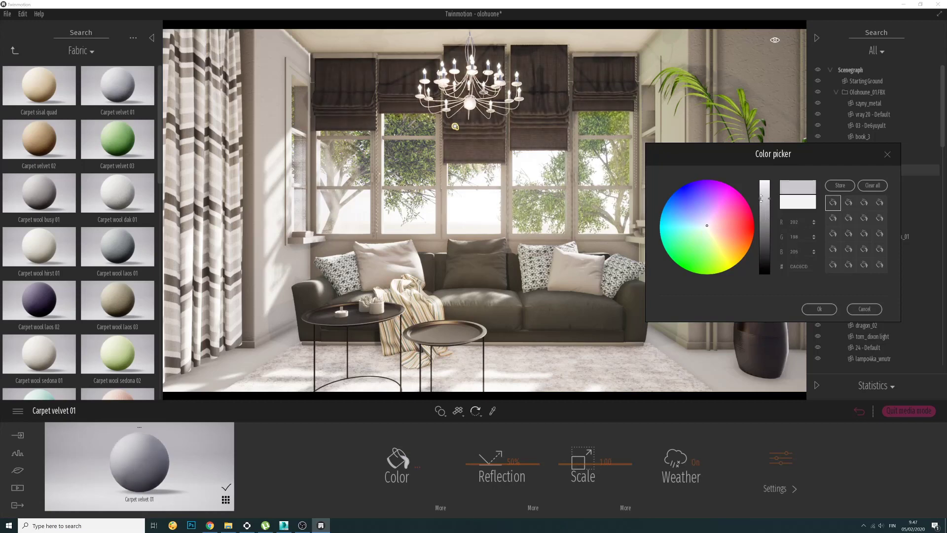
pyautogui.click(819, 309)
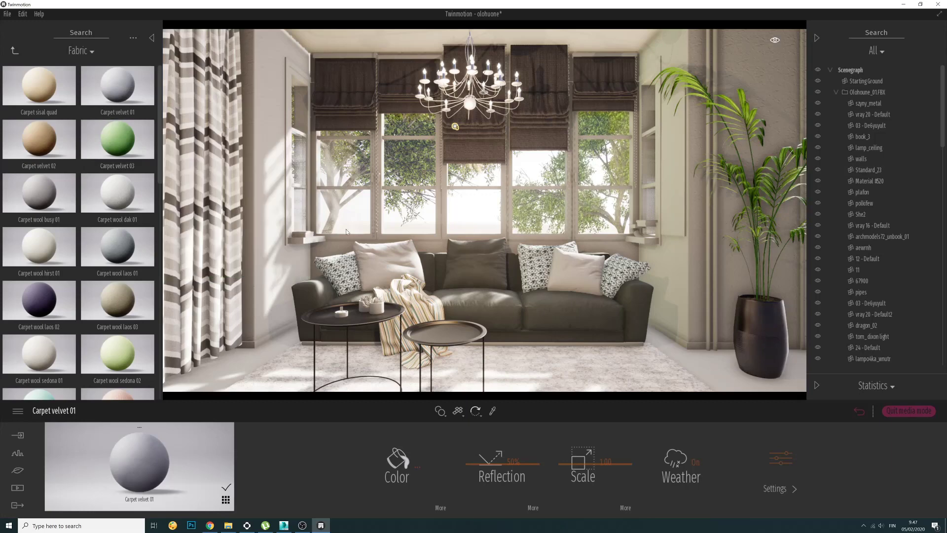
# Step: Hang the Frame Composition x3 decoration on the wall above the potted palm and restore the saved Image 01 view
pyautogui.click(14, 51)
pyautogui.click(14, 51)
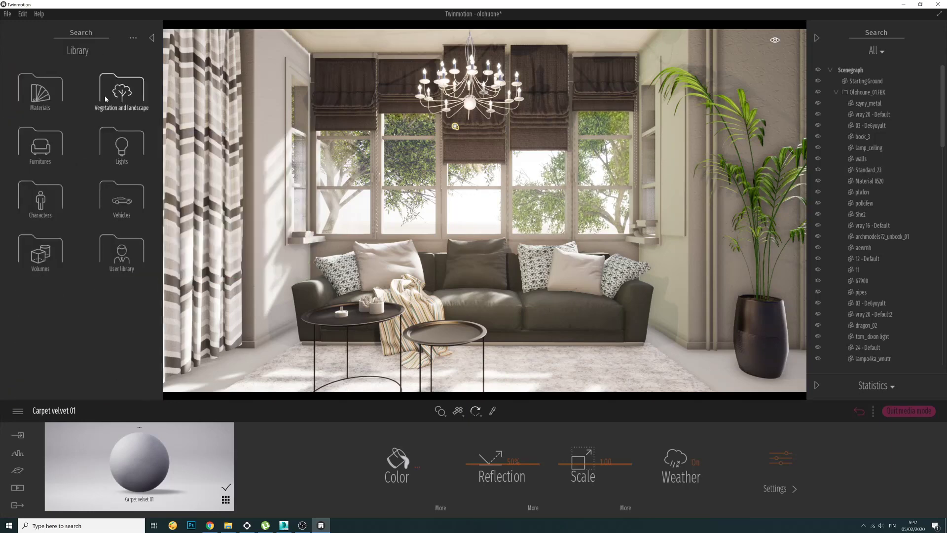
pyautogui.click(63, 141)
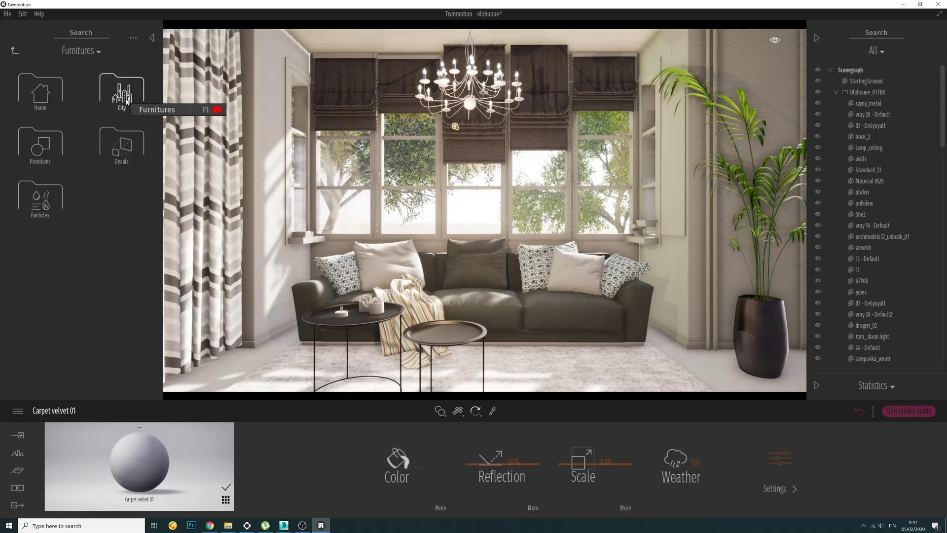
pyautogui.click(56, 101)
pyautogui.click(58, 115)
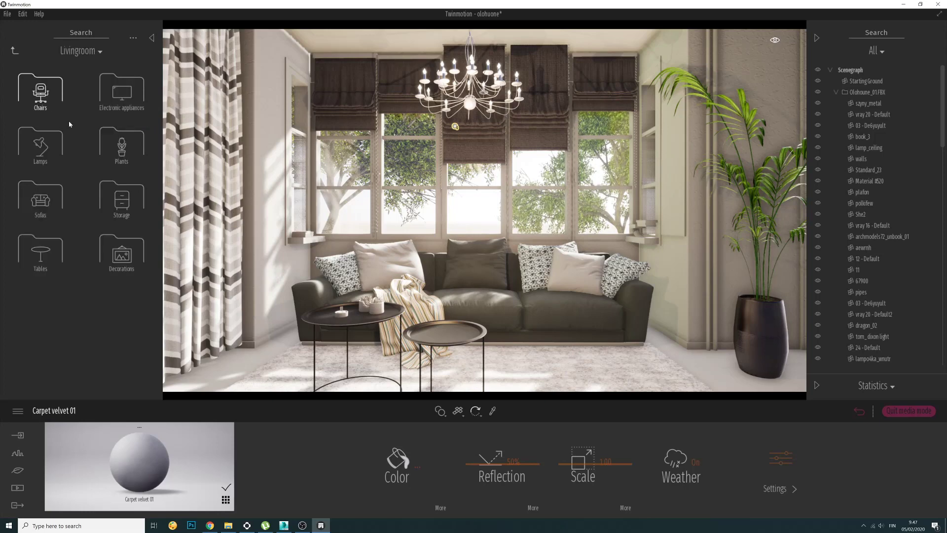
pyautogui.click(123, 251)
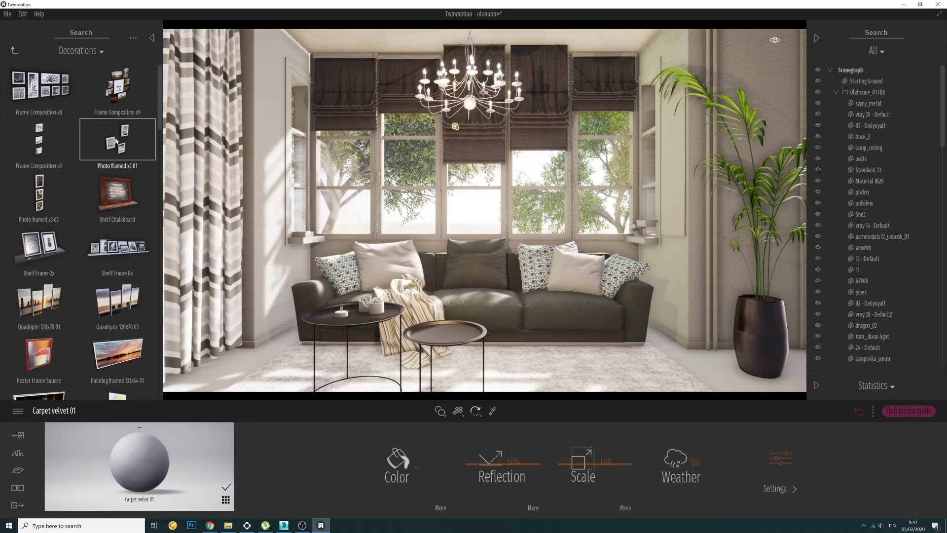
pyautogui.moveTo(671, 174); pyautogui.dragTo(762, 163)
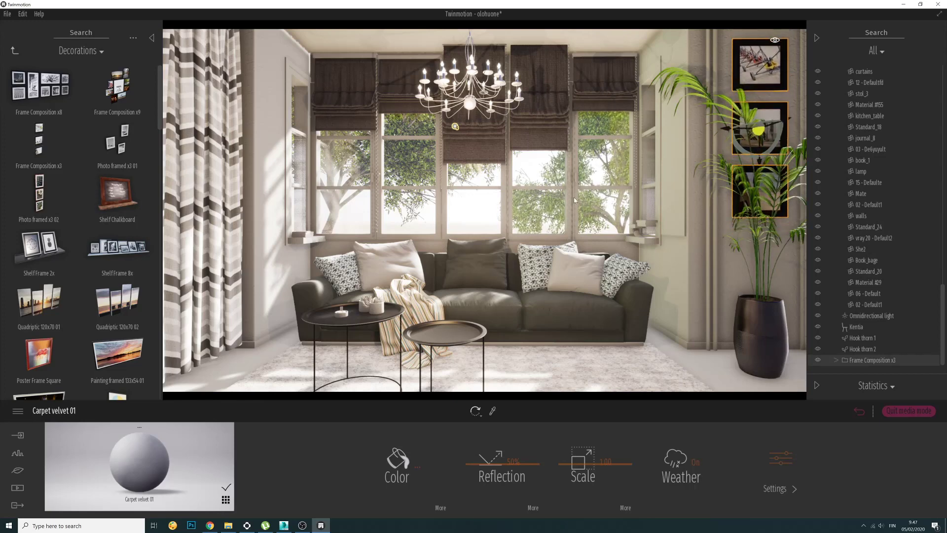
pyautogui.moveTo(300, 212); pyautogui.dragTo(298, 212, button='right')
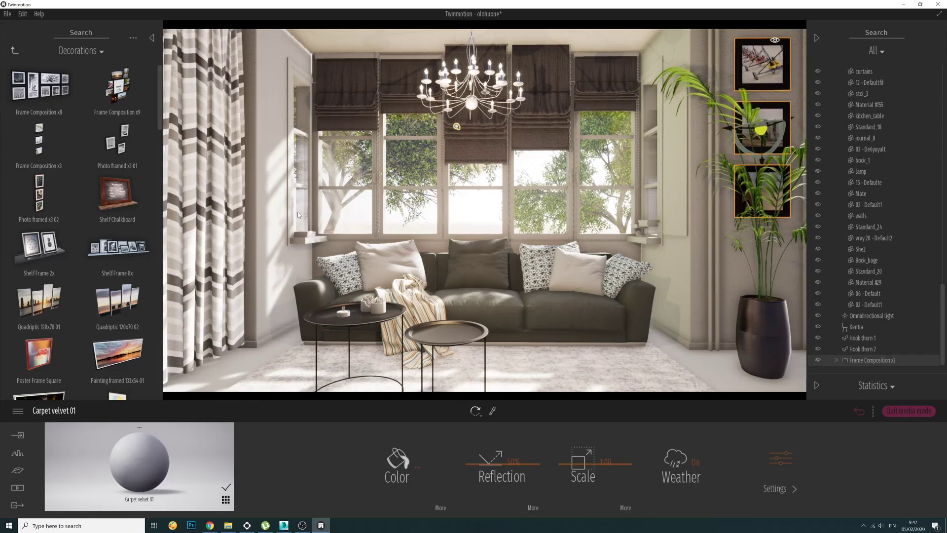
pyautogui.click(857, 416)
pyautogui.click(537, 459)
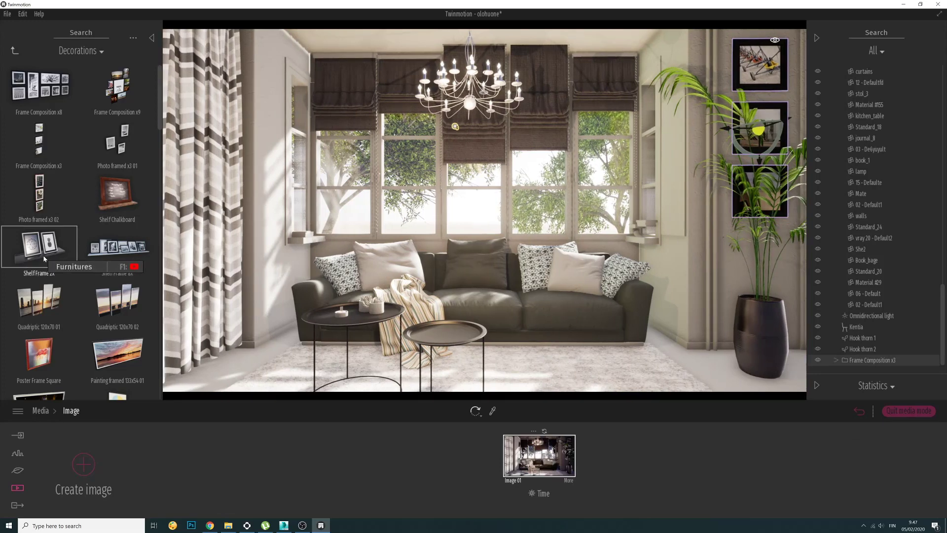
# Step: Place the Deer Trophy decoration on the wall between the striped curtain and the windows
pyautogui.scroll(-2, 99, 296)
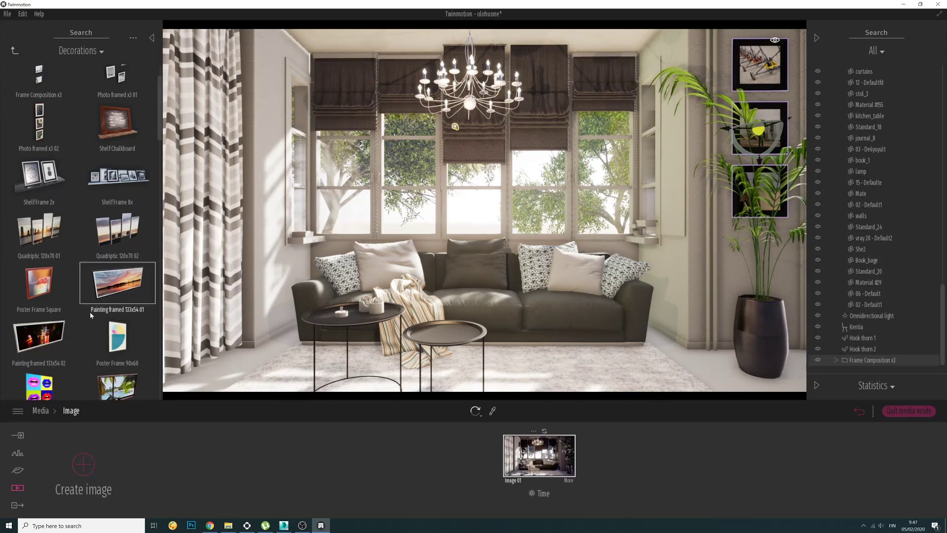
pyautogui.scroll(-4, 91, 312)
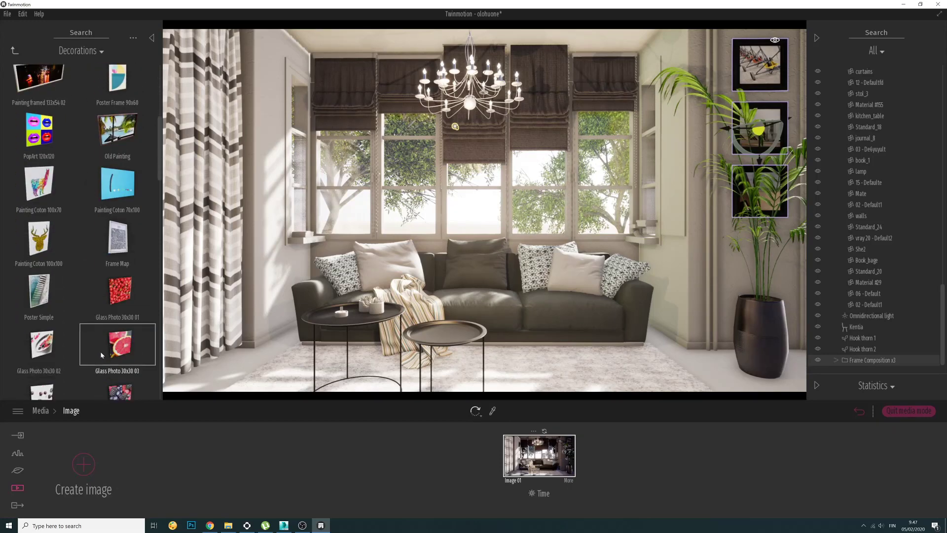
pyautogui.scroll(-5, 101, 355)
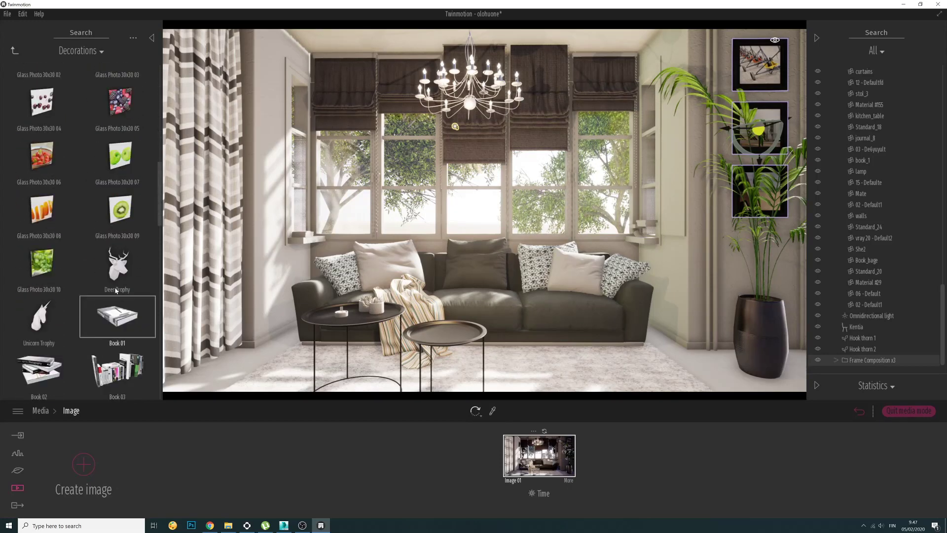
pyautogui.moveTo(116, 291); pyautogui.dragTo(270, 134)
# Step: Try pink and teal colors on the deer trophy's MI_RoughPlasticWhite material, cancel the color change and deselect the trophy
pyautogui.click(492, 411)
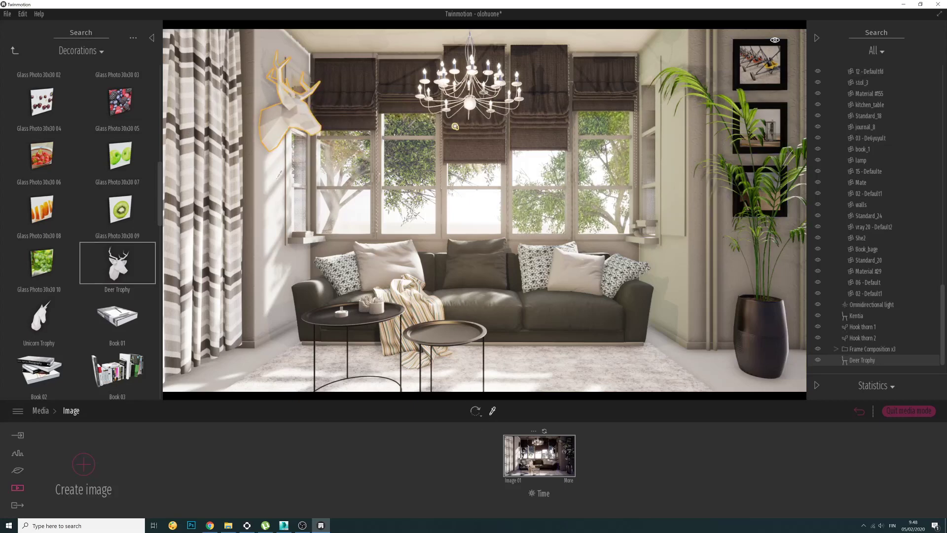
pyautogui.click(267, 132)
pyautogui.click(454, 457)
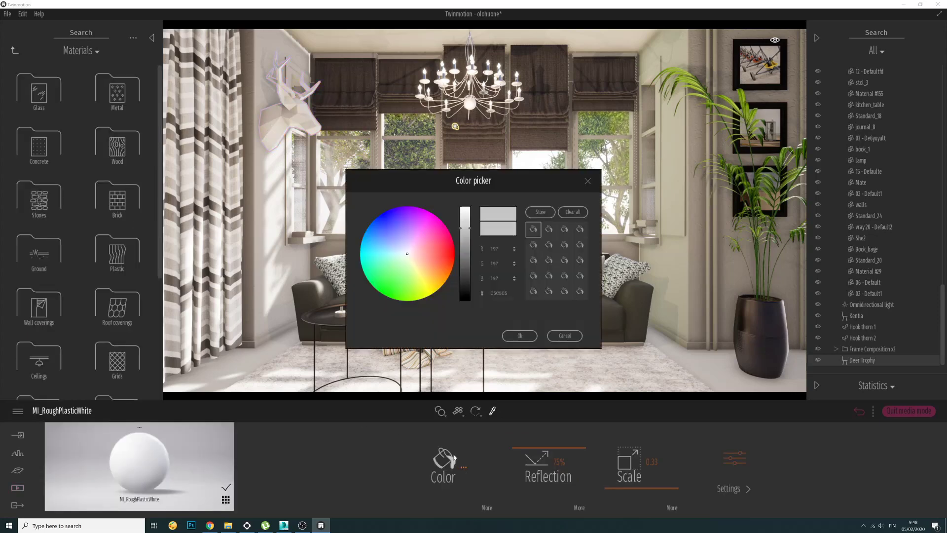
pyautogui.moveTo(460, 239)
pyautogui.mouseDown()
pyautogui.moveTo(471, 245)
pyautogui.moveTo(465, 209)
pyautogui.moveTo(467, 231)
pyautogui.mouseUp()
pyautogui.moveTo(410, 251)
pyautogui.mouseDown()
pyautogui.moveTo(384, 250)
pyautogui.moveTo(430, 266)
pyautogui.moveTo(412, 252)
pyautogui.moveTo(419, 266)
pyautogui.moveTo(422, 242)
pyautogui.mouseUp()
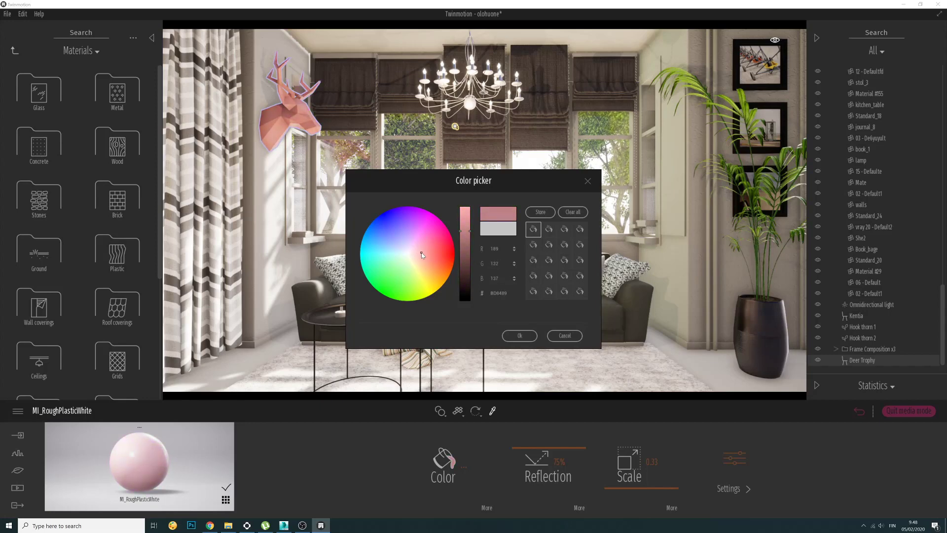
pyautogui.moveTo(462, 254); pyautogui.dragTo(391, 258)
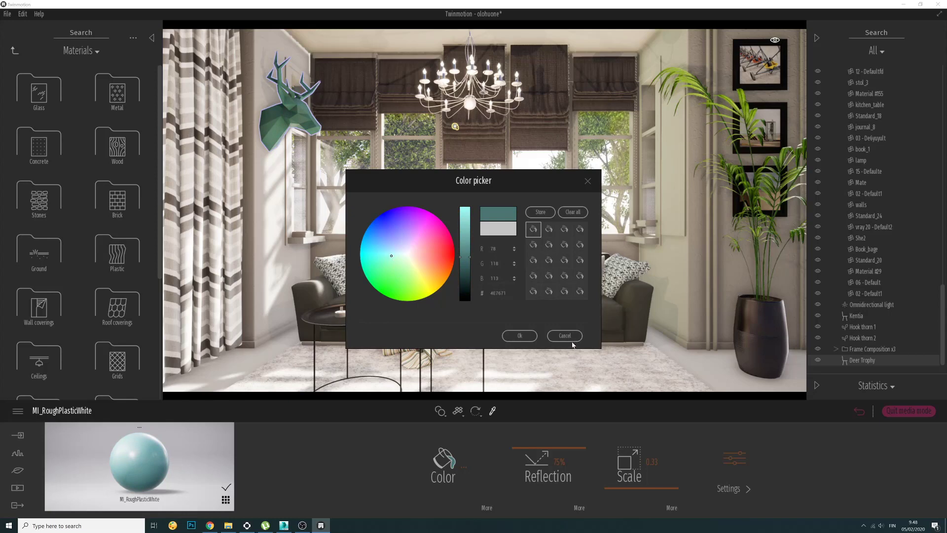
pyautogui.click(567, 337)
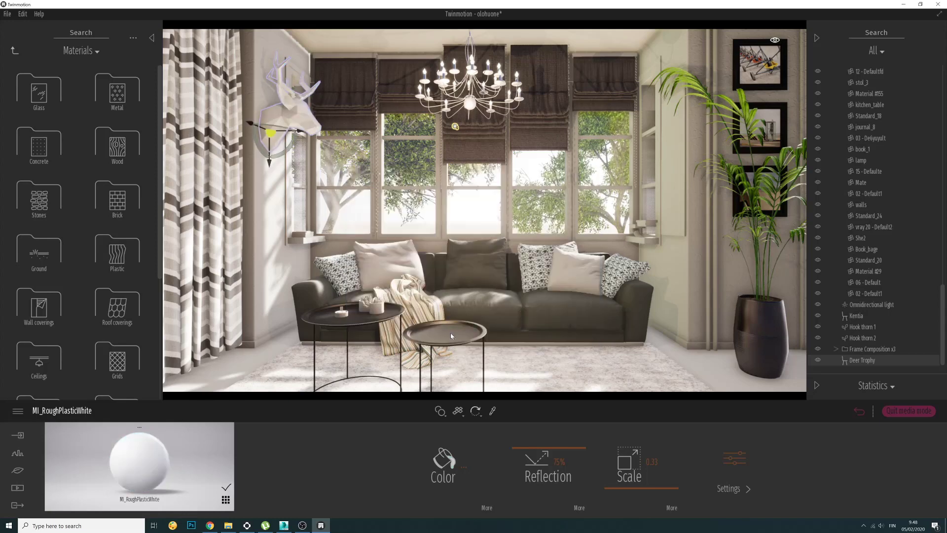
pyautogui.press('Escape')
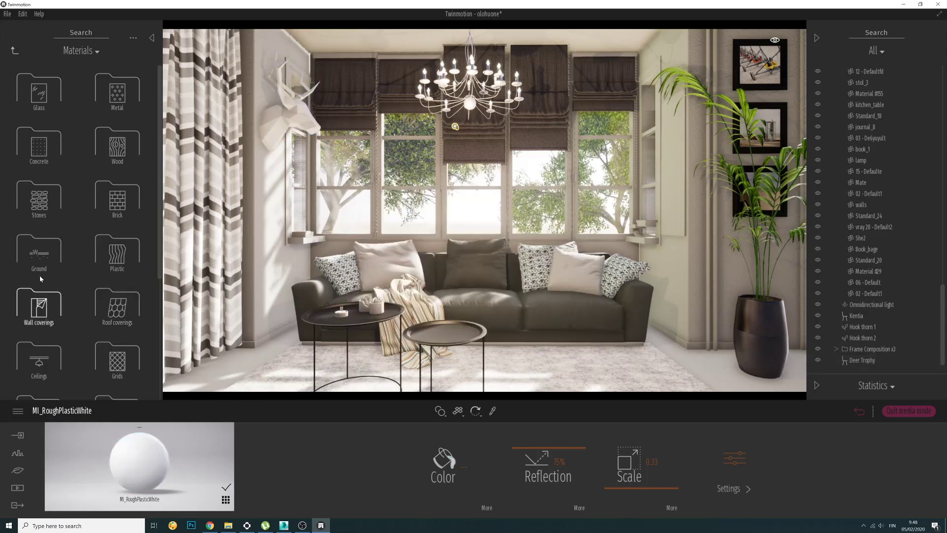
# Step: Look through the living-room decorations library for books, vases and other accessories that suit the coffee table
pyautogui.click(14, 51)
pyautogui.click(40, 144)
pyautogui.click(40, 148)
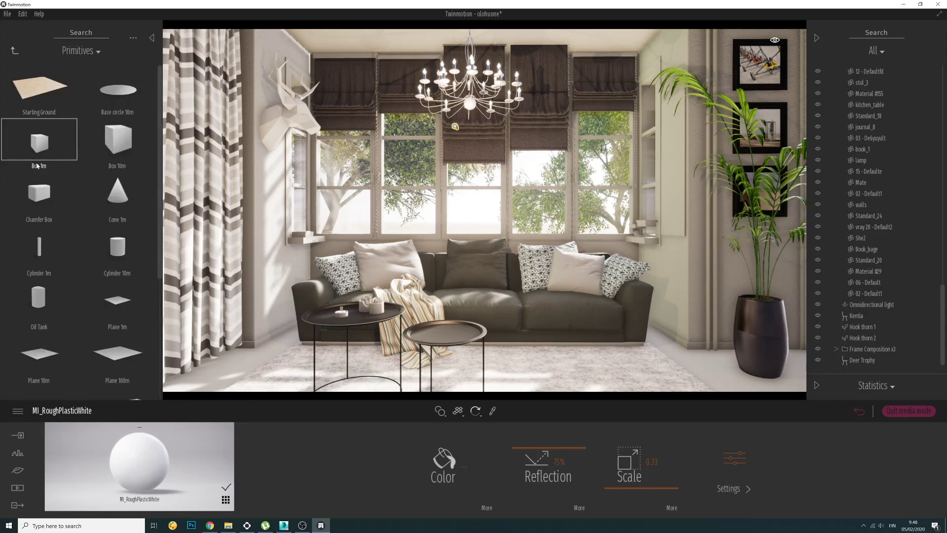
pyautogui.click(14, 52)
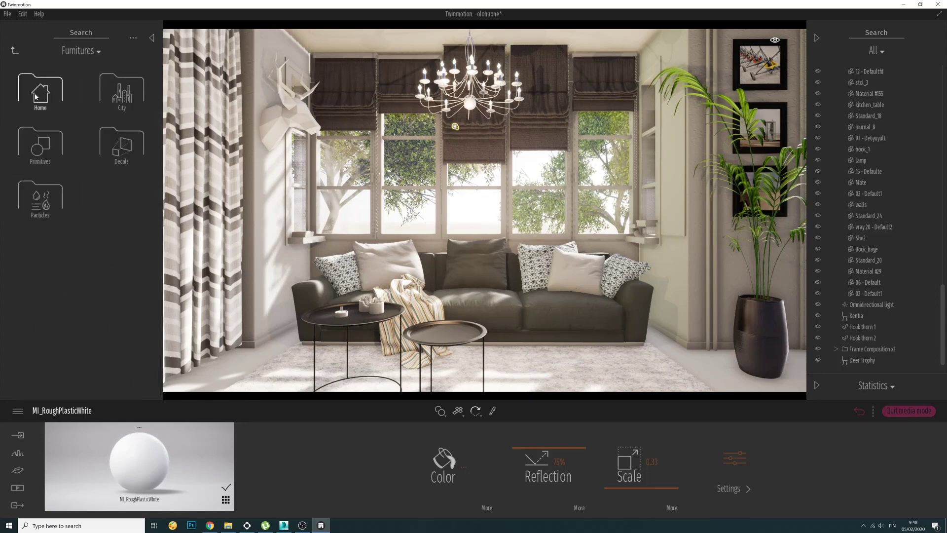
pyautogui.click(35, 97)
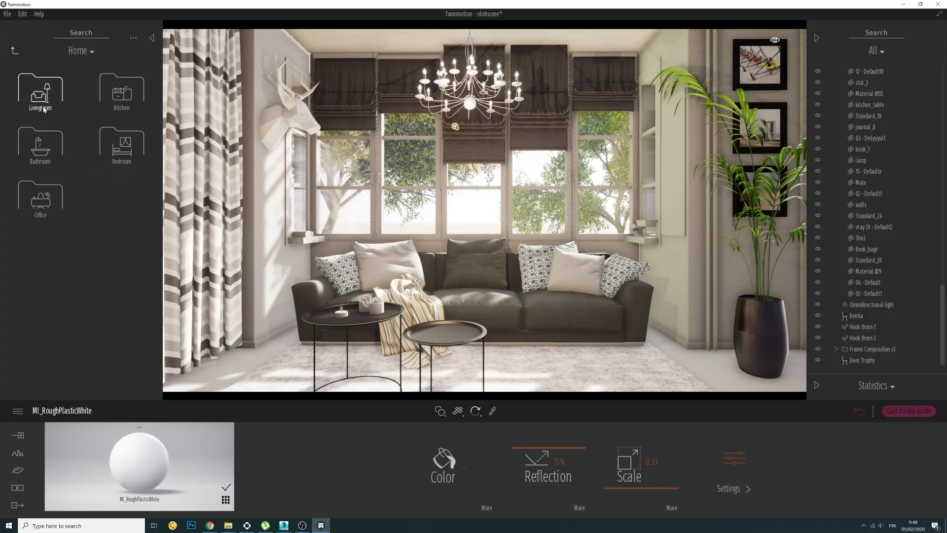
pyautogui.click(41, 103)
pyautogui.click(139, 240)
pyautogui.scroll(-10, 138, 241)
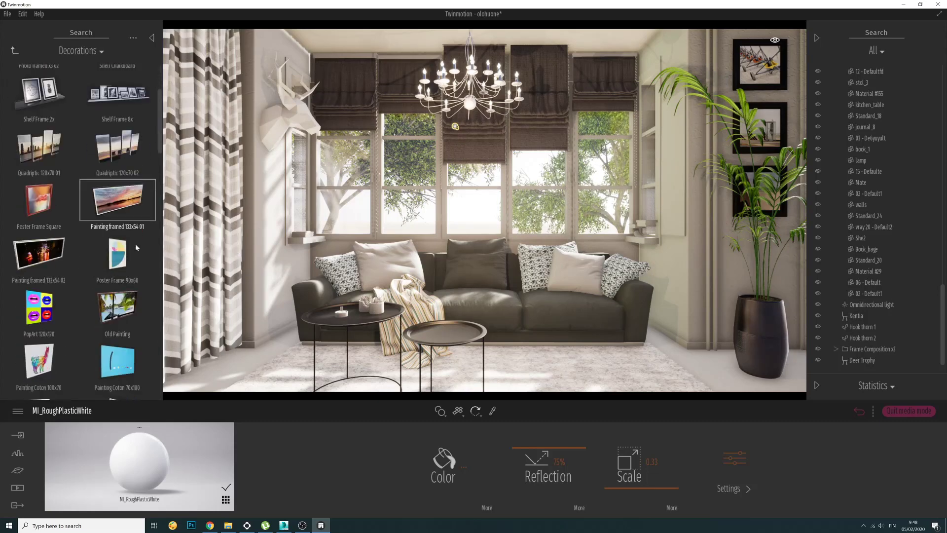
pyautogui.scroll(-5, 136, 244)
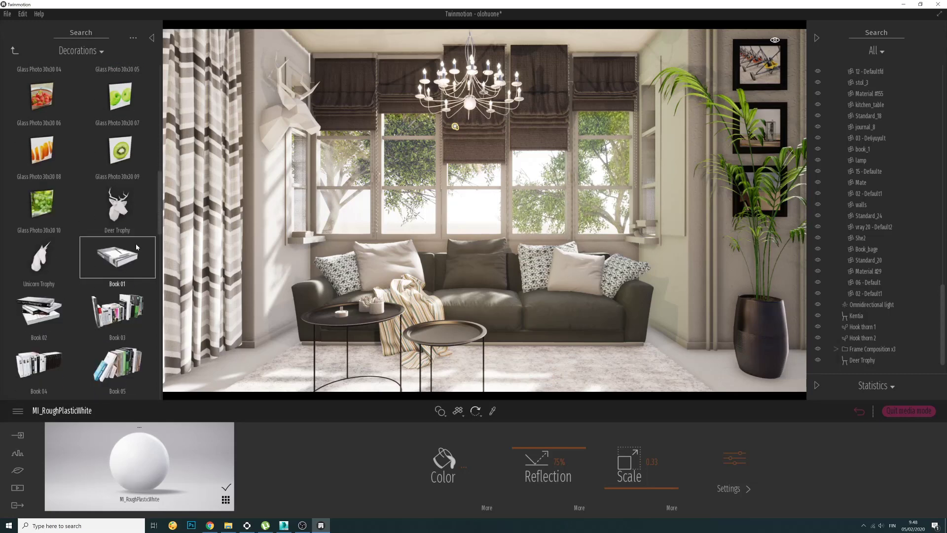
pyautogui.scroll(-4, 136, 245)
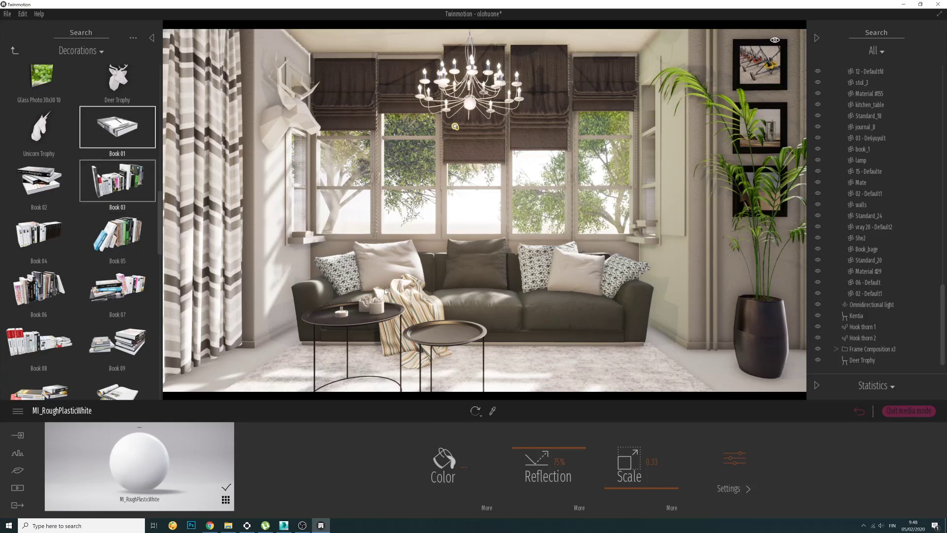
pyautogui.moveTo(385, 292); pyautogui.dragTo(442, 336)
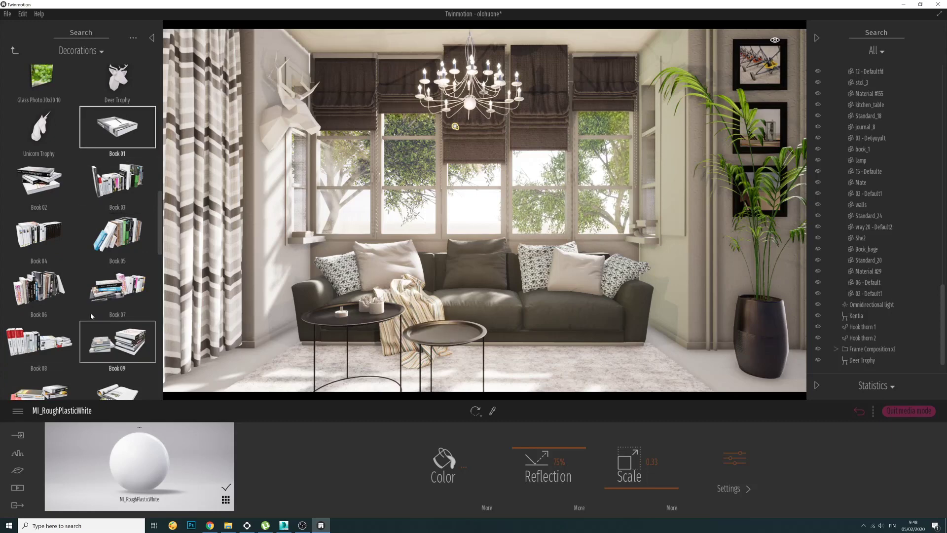
pyautogui.scroll(-3, 89, 297)
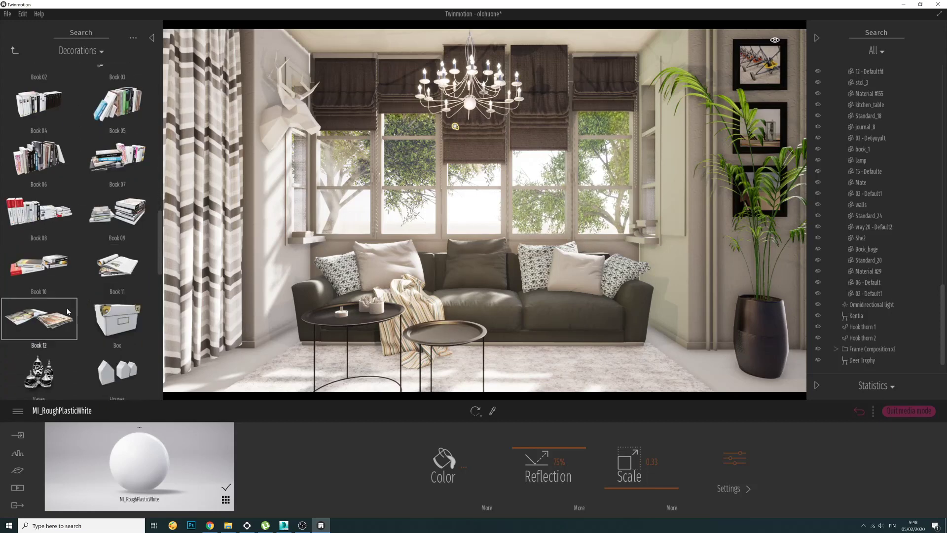
pyautogui.scroll(-3, 42, 306)
pyautogui.moveTo(42, 306); pyautogui.dragTo(113, 306)
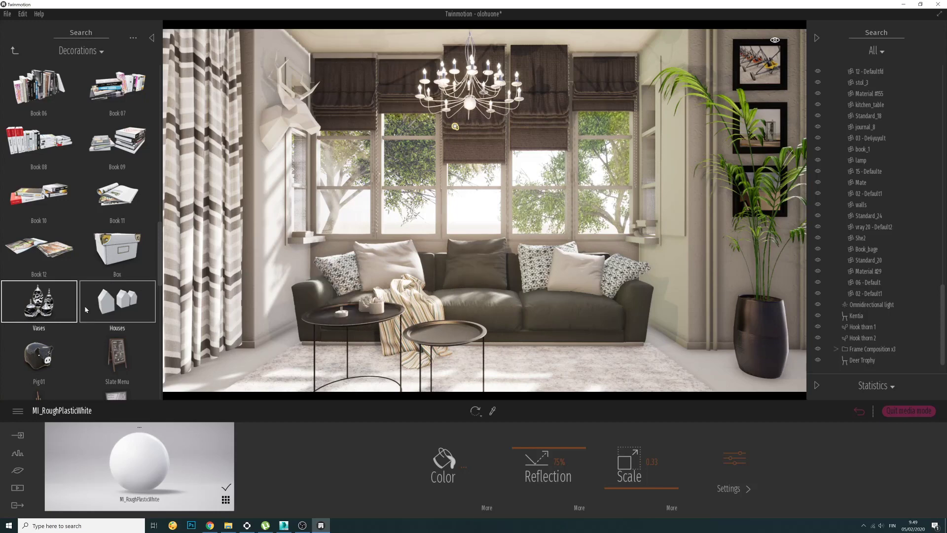
pyautogui.scroll(-2, 74, 306)
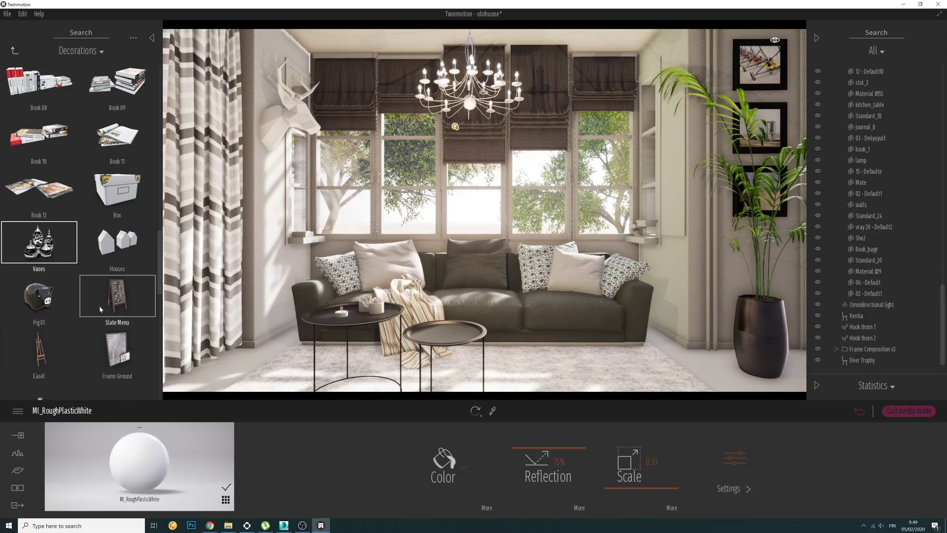
pyautogui.scroll(-2, 107, 321)
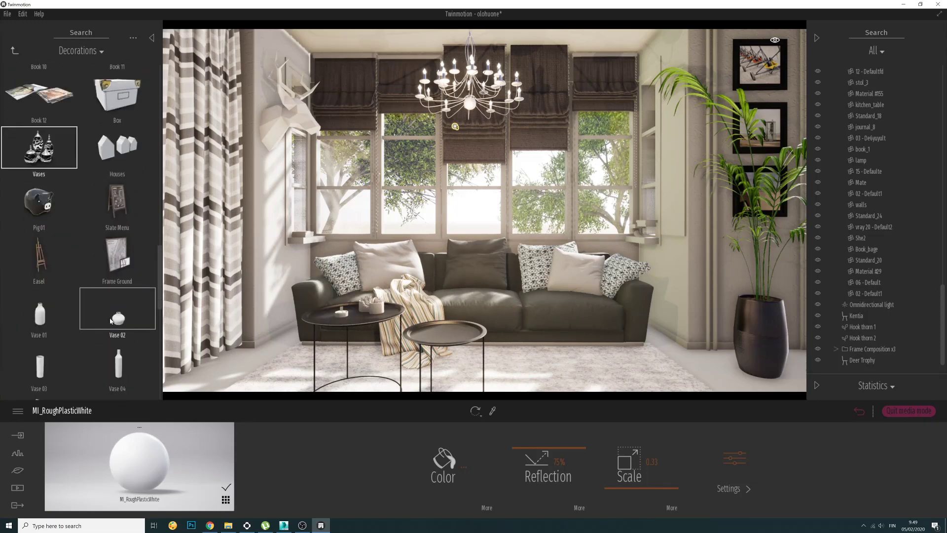
pyautogui.scroll(-4, 111, 320)
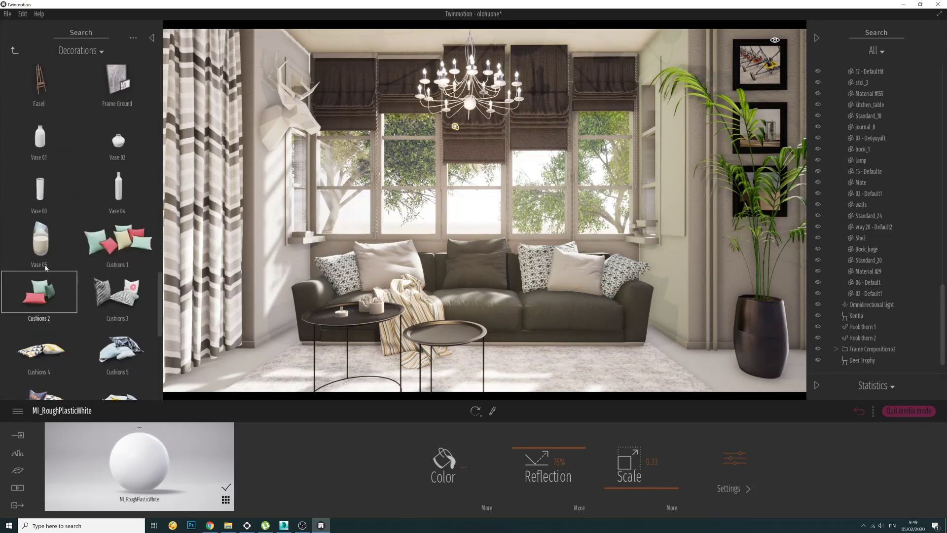
# Step: Place the Vase 05 decoration on the larger round coffee table beside the small bowl
pyautogui.moveTo(46, 267); pyautogui.dragTo(339, 389)
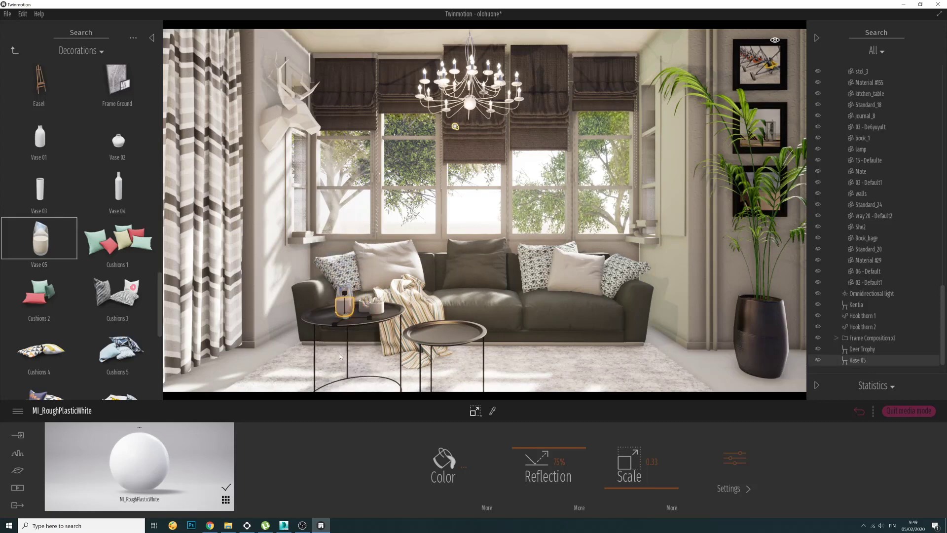
pyautogui.press('space')
pyautogui.press('space')
pyautogui.moveTo(350, 323); pyautogui.dragTo(347, 325)
pyautogui.press('Escape')
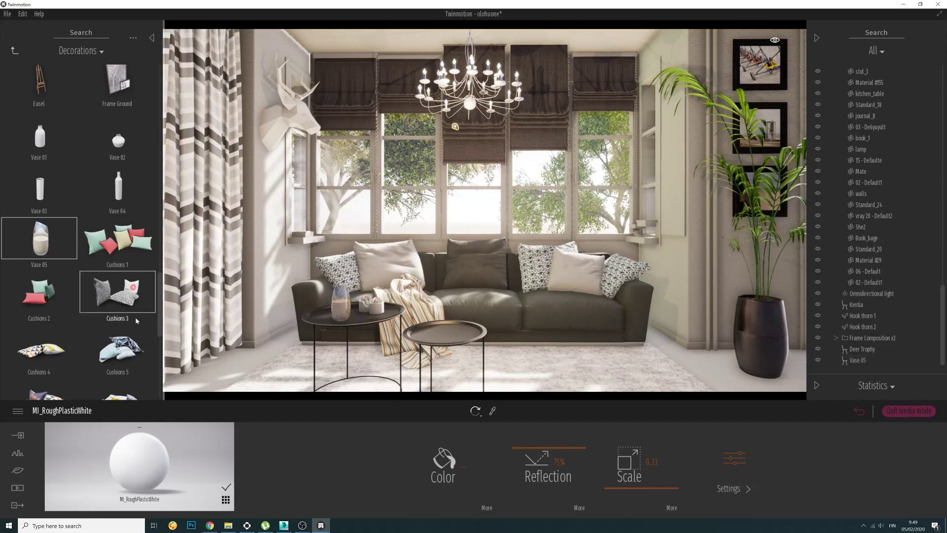
# Step: Look through the cushions and carpets in the living-room decorations library
pyautogui.scroll(-2, 107, 322)
pyautogui.click(108, 317)
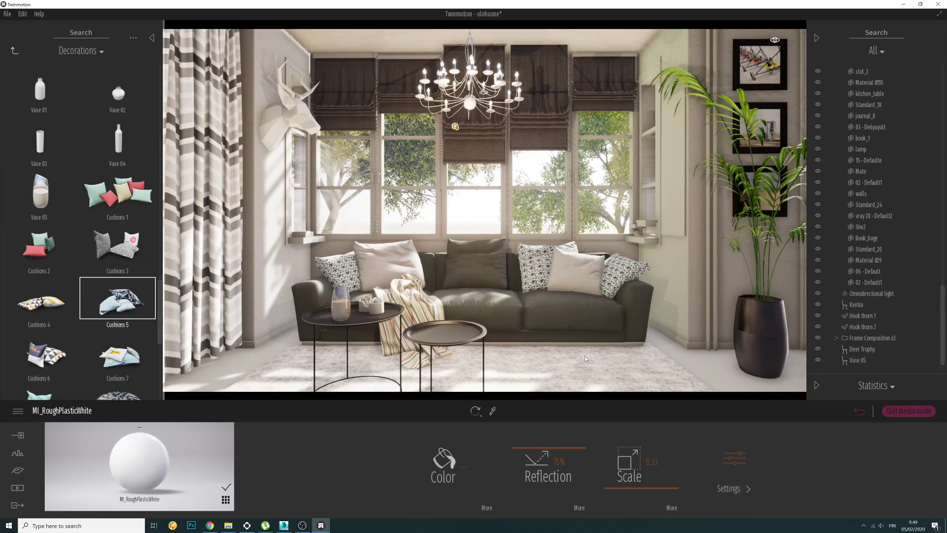
pyautogui.moveTo(33, 313); pyautogui.dragTo(114, 306)
pyautogui.scroll(-5, 98, 321)
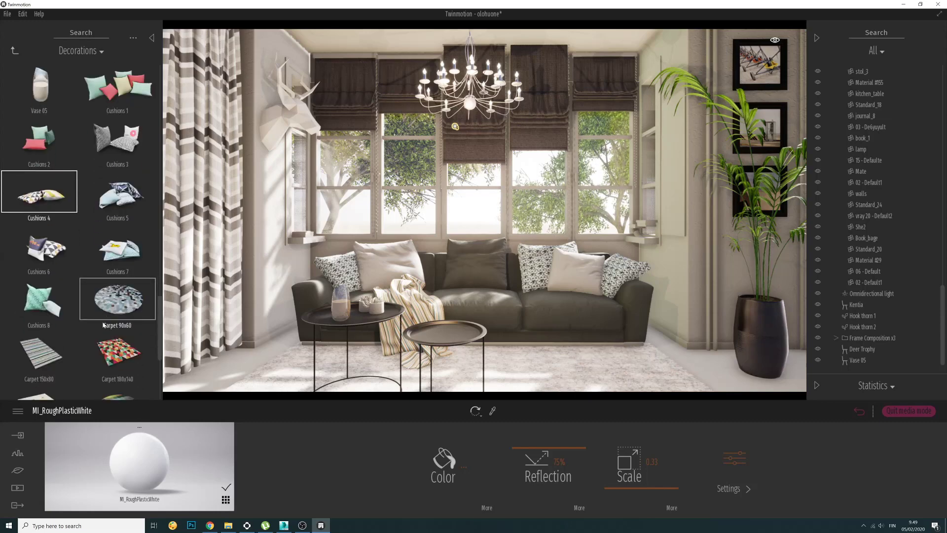
pyautogui.scroll(-10, 94, 332)
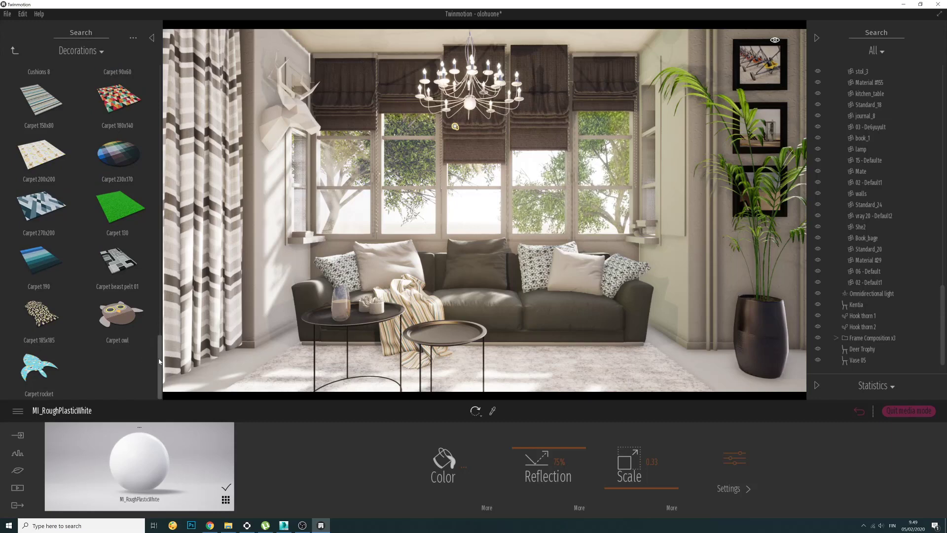
pyautogui.moveTo(159, 353); pyautogui.dragTo(139, 97)
pyautogui.scroll(9, 140, 97)
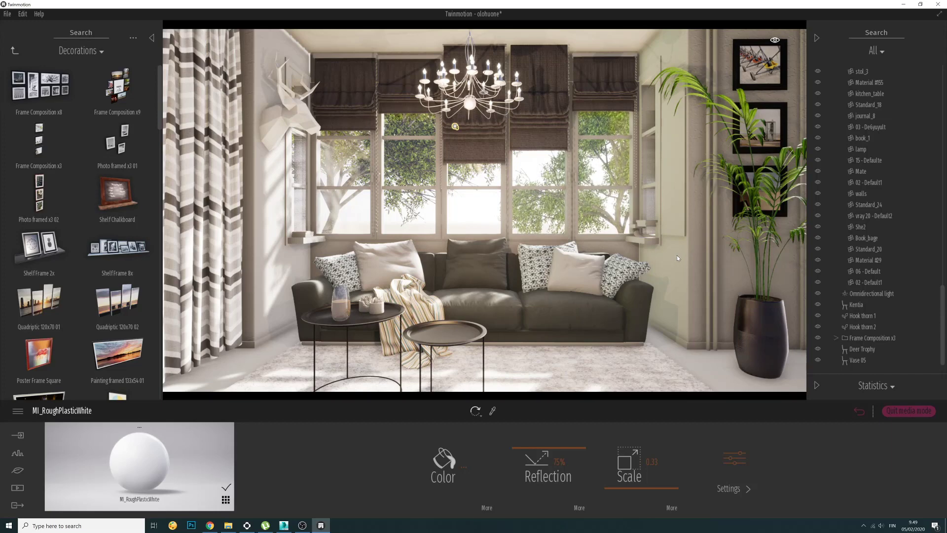
# Step: Scale down the potted Kentia palm so that it covers less of the framed pictures on the wall
pyautogui.click(779, 342)
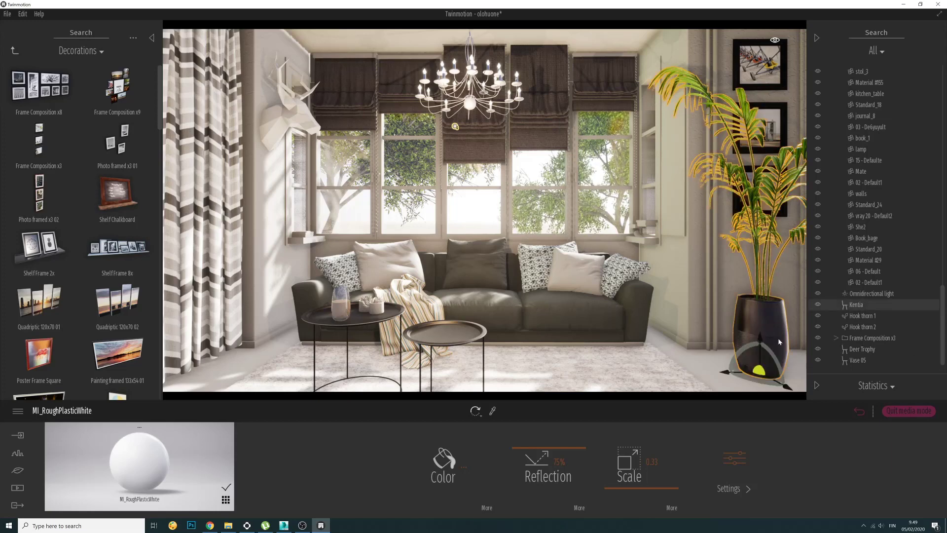
pyautogui.press('Tab')
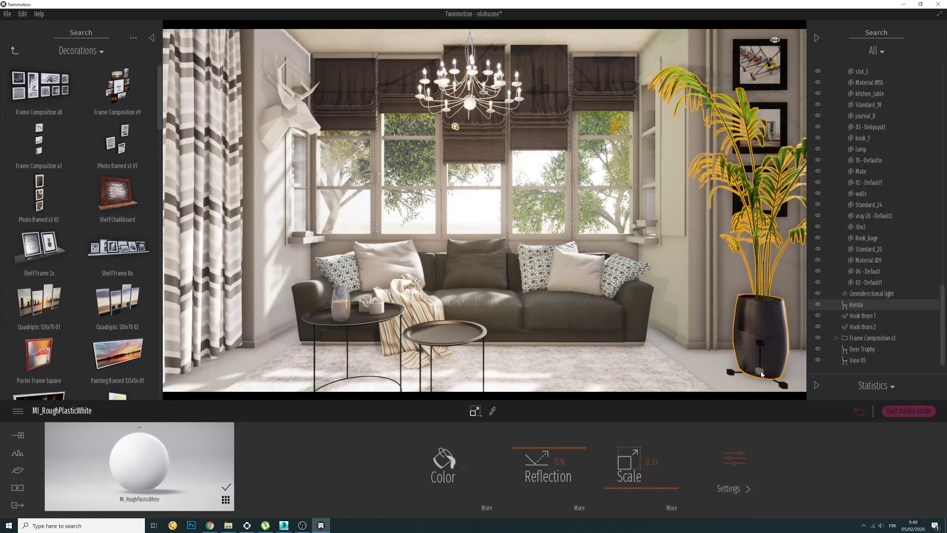
pyautogui.moveTo(761, 375)
pyautogui.mouseDown()
pyautogui.moveTo(749, 392)
pyautogui.moveTo(758, 367)
pyautogui.mouseUp()
pyautogui.press('space')
pyautogui.press('space')
pyautogui.press('Escape')
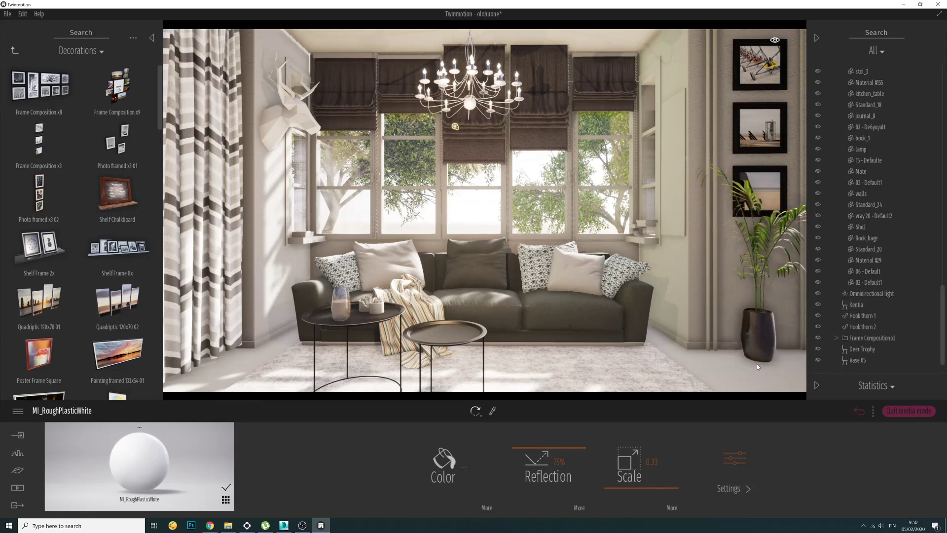
# Step: Move the Kentia palm slightly closer to the camera below the framed pictures and restore the saved Image 01 view
pyautogui.click(766, 317)
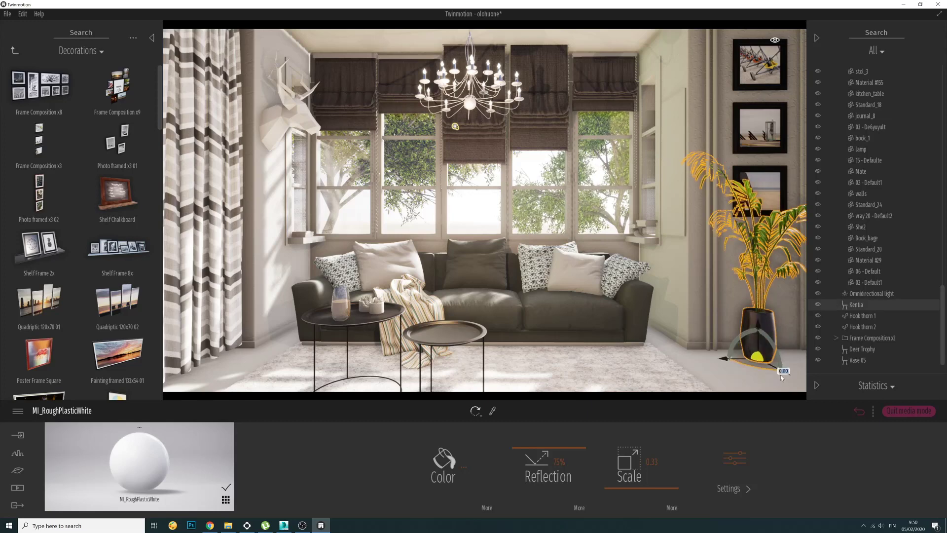
pyautogui.moveTo(788, 374); pyautogui.dragTo(797, 378)
pyautogui.moveTo(703, 330); pyautogui.dragTo(699, 329, button='right')
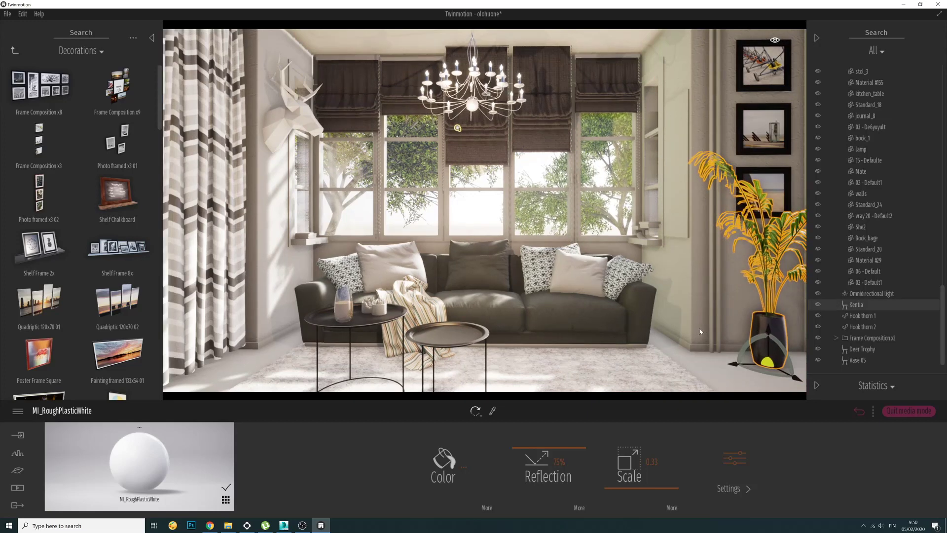
pyautogui.click(701, 329)
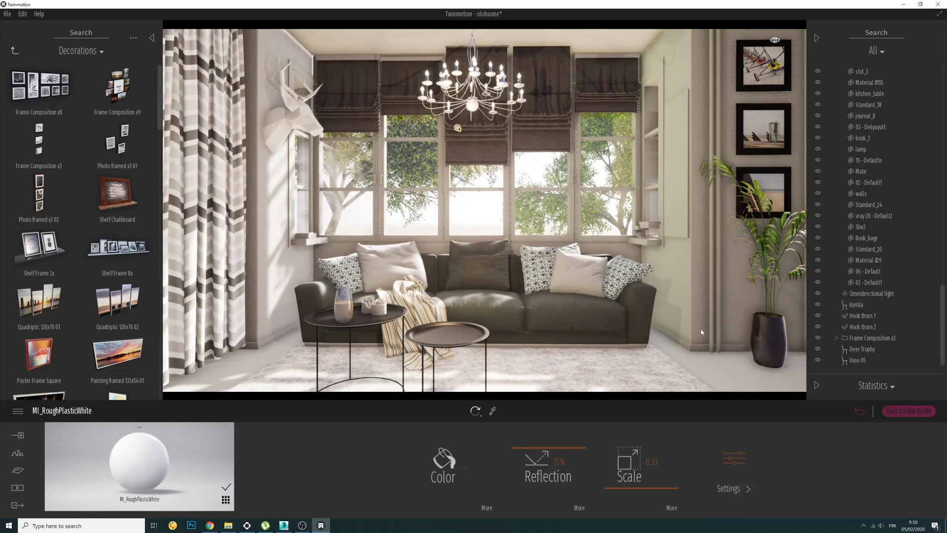
pyautogui.click(863, 416)
pyautogui.click(543, 457)
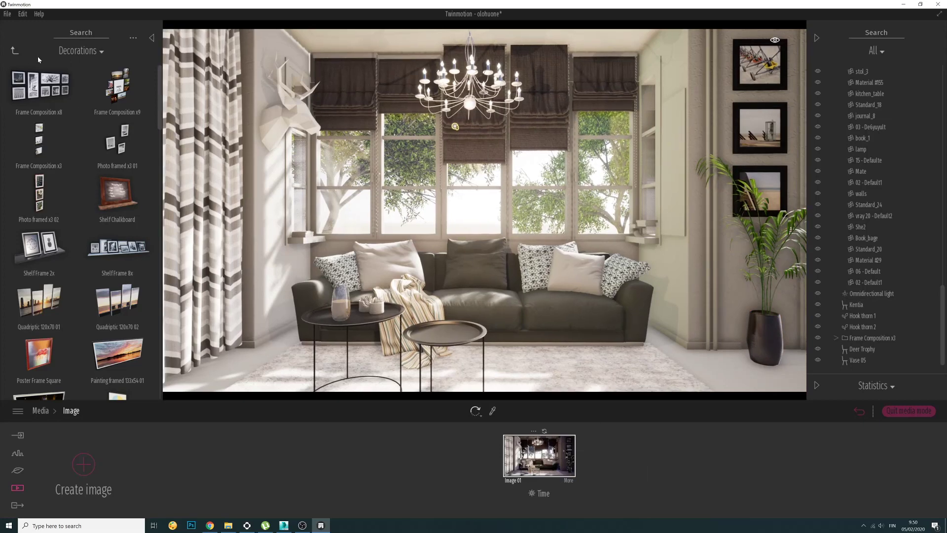
# Step: Place a Box Reflection Probe in front of the sofa and set its size to 38.59 m
pyautogui.click(14, 51)
pyautogui.click(13, 52)
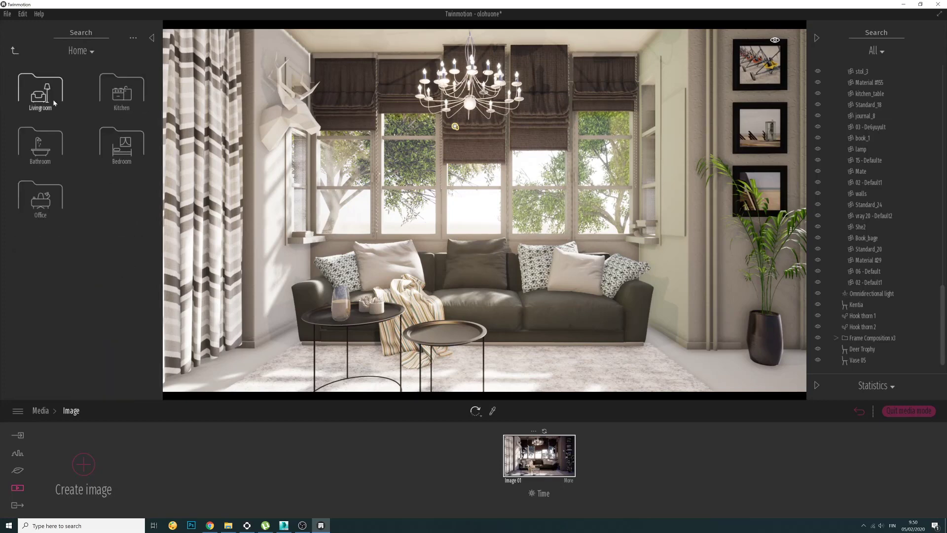
pyautogui.click(10, 51)
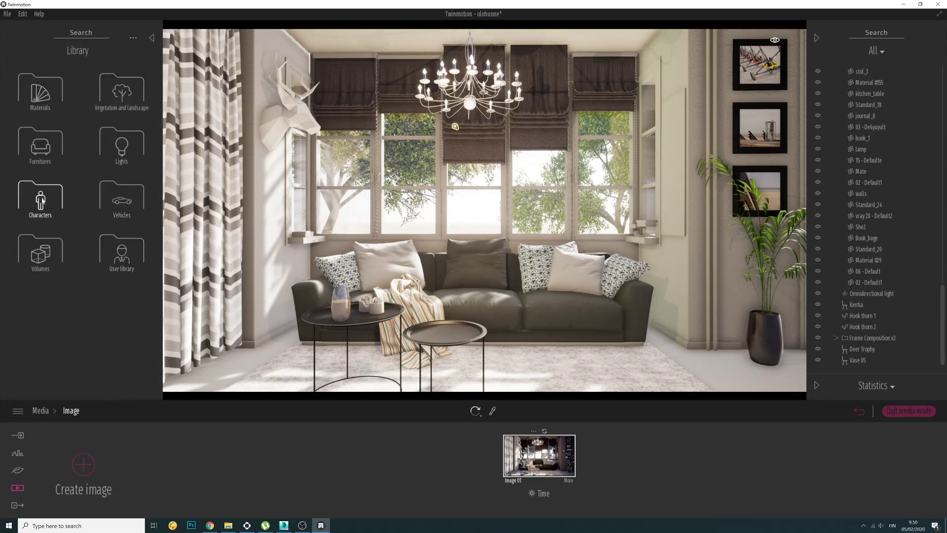
pyautogui.click(40, 145)
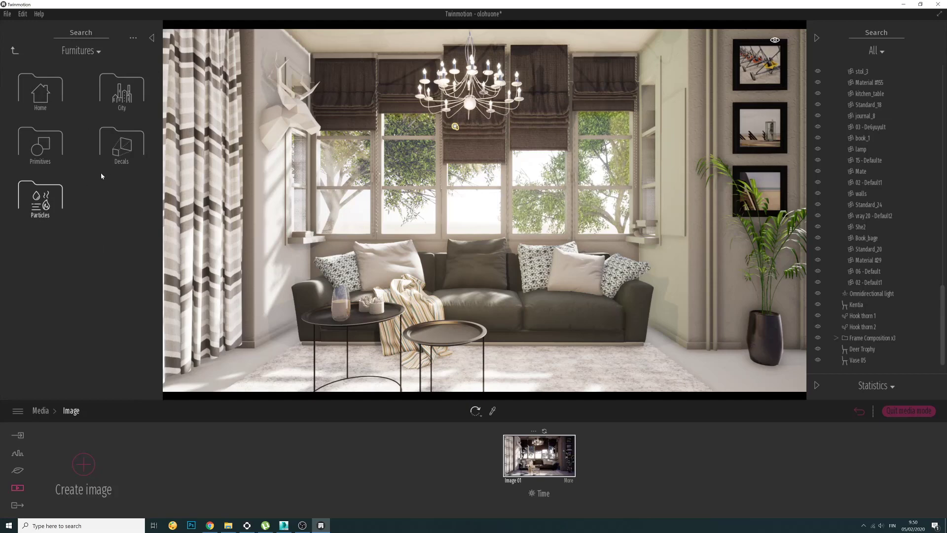
pyautogui.click(14, 51)
pyautogui.click(43, 240)
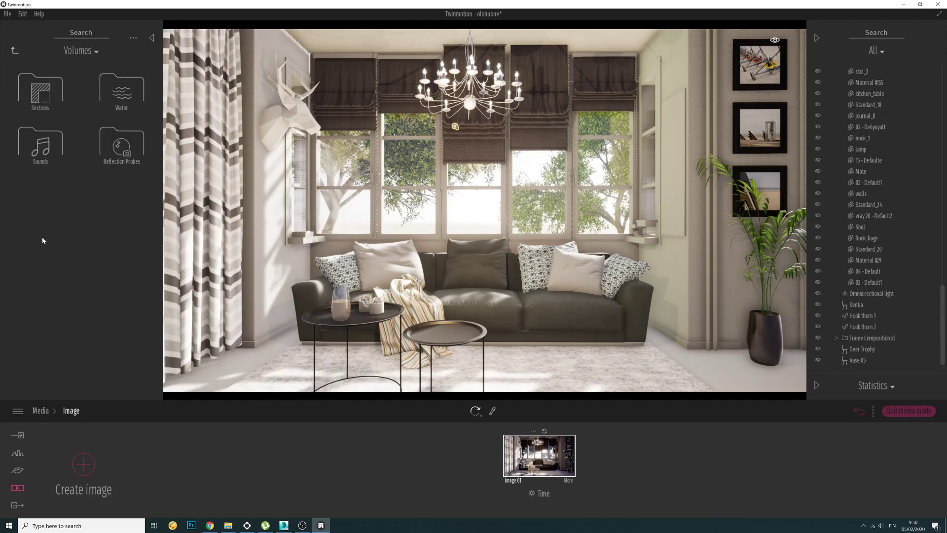
pyautogui.click(121, 146)
pyautogui.click(114, 85)
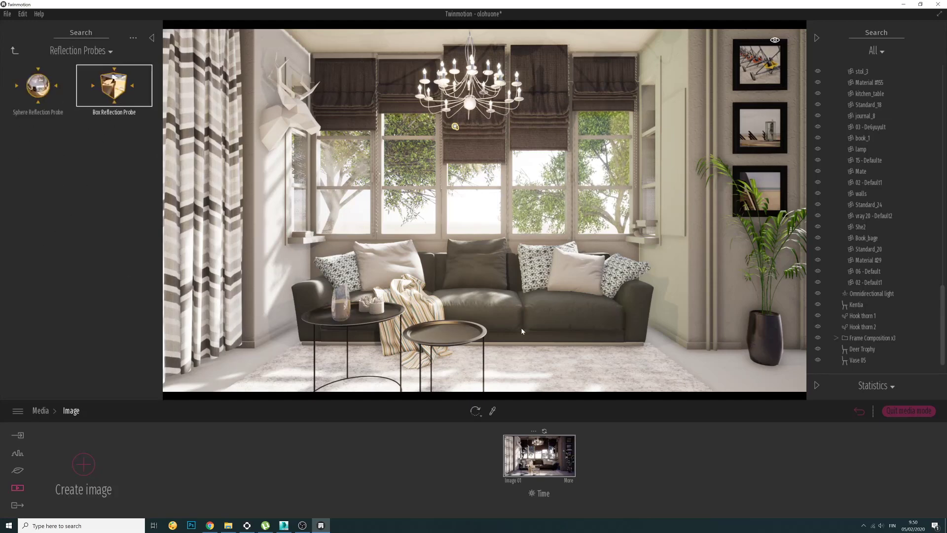
pyautogui.click(508, 374)
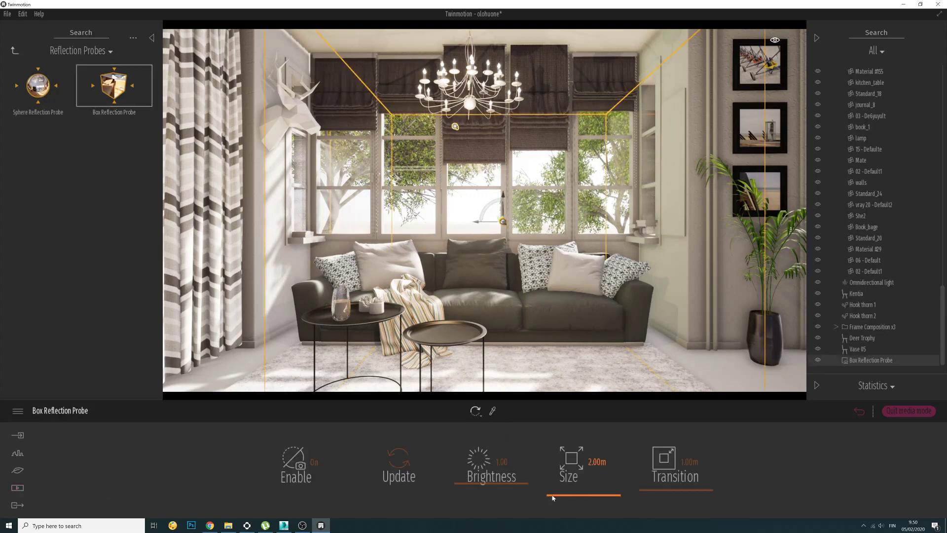
pyautogui.moveTo(553, 496); pyautogui.dragTo(555, 447)
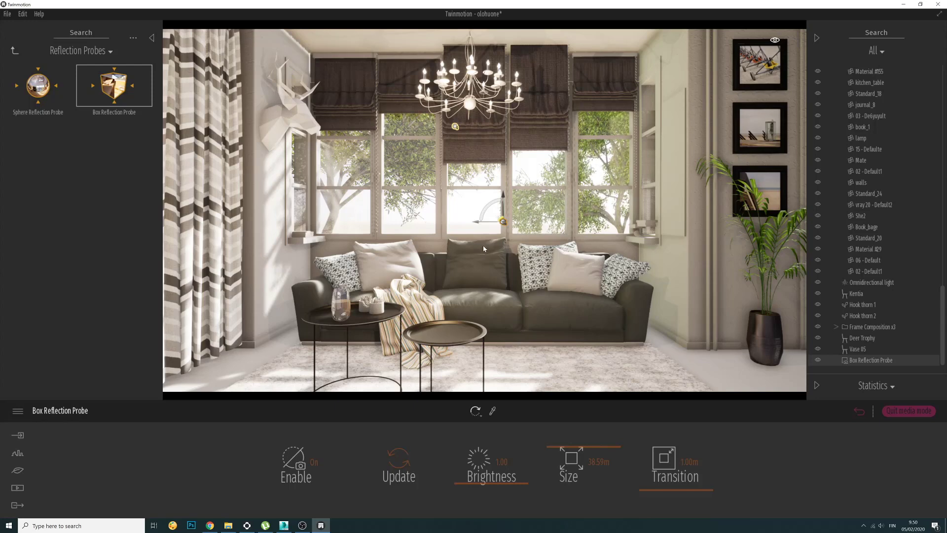
pyautogui.moveTo(483, 245); pyautogui.dragTo(486, 243, button='right')
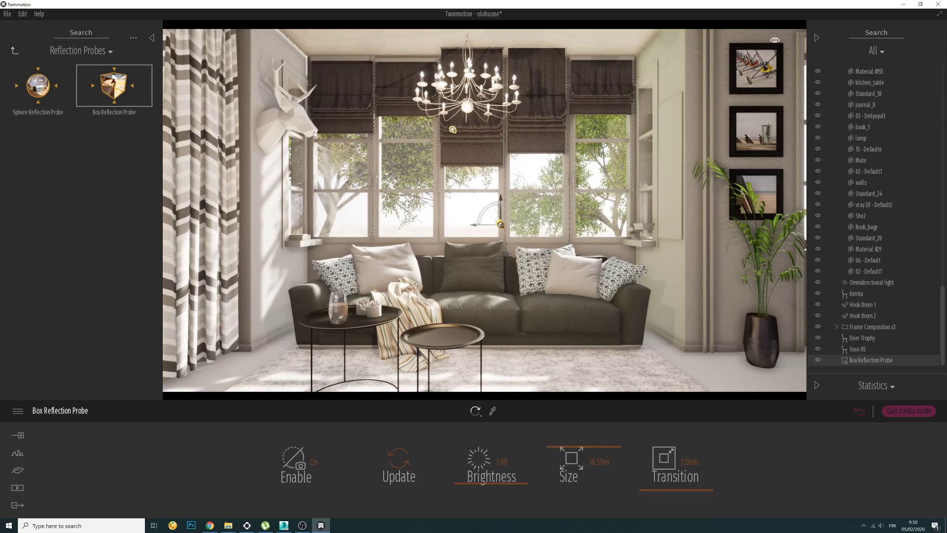
# Step: Delete the deer trophy from the wall beside the windows
pyautogui.click(294, 119)
pyautogui.press('Delete')
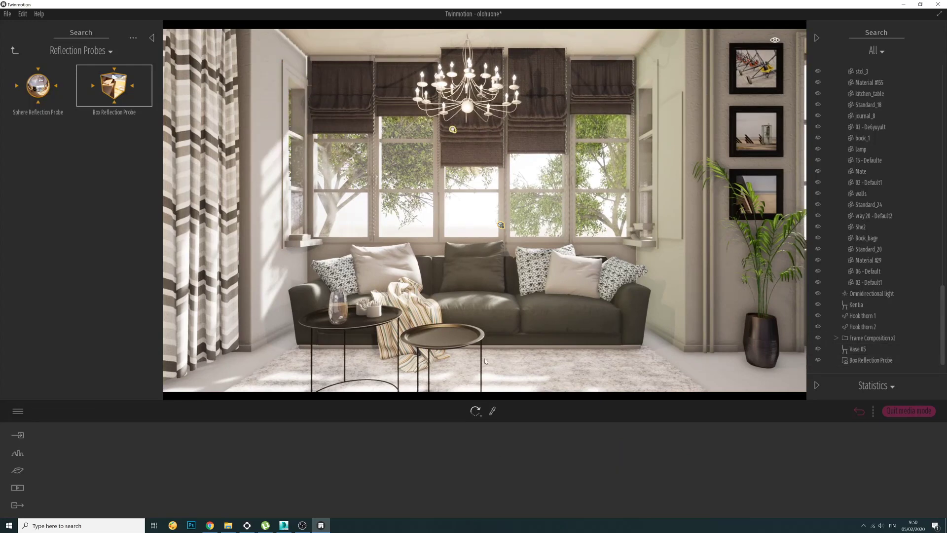
# Step: Sample the material of the blank panel on the wall between the windows and the framed pictures
pyautogui.click(492, 411)
pyautogui.click(672, 174)
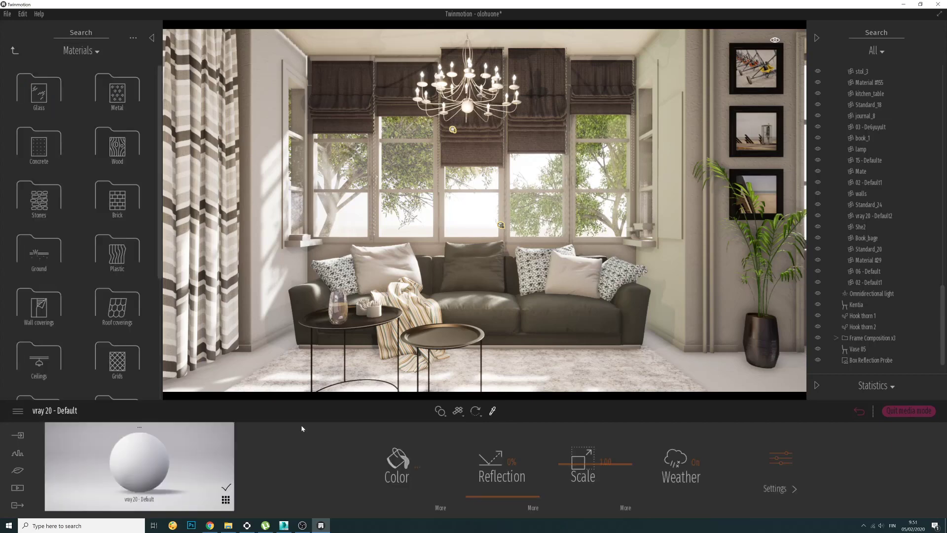
pyautogui.click(399, 459)
pyautogui.moveTo(468, 280); pyautogui.dragTo(468, 270)
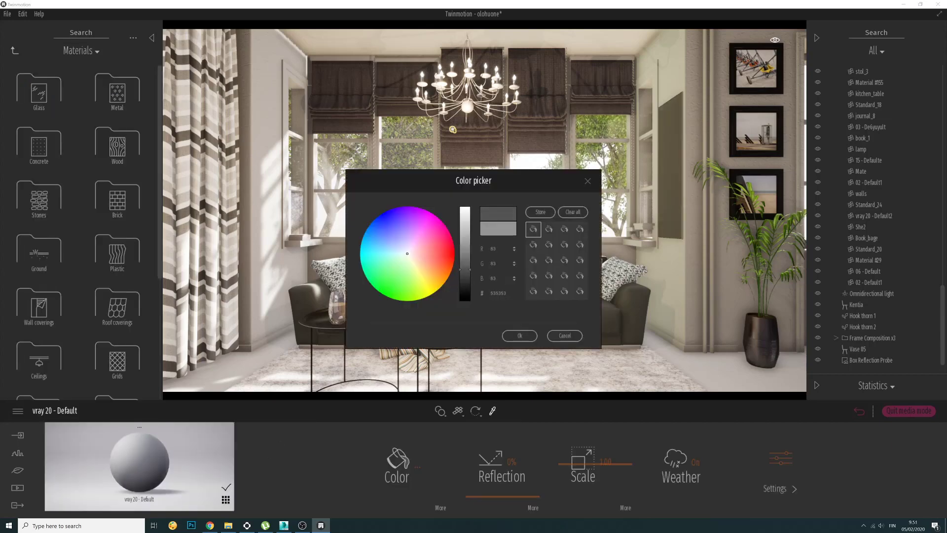
pyautogui.click(563, 336)
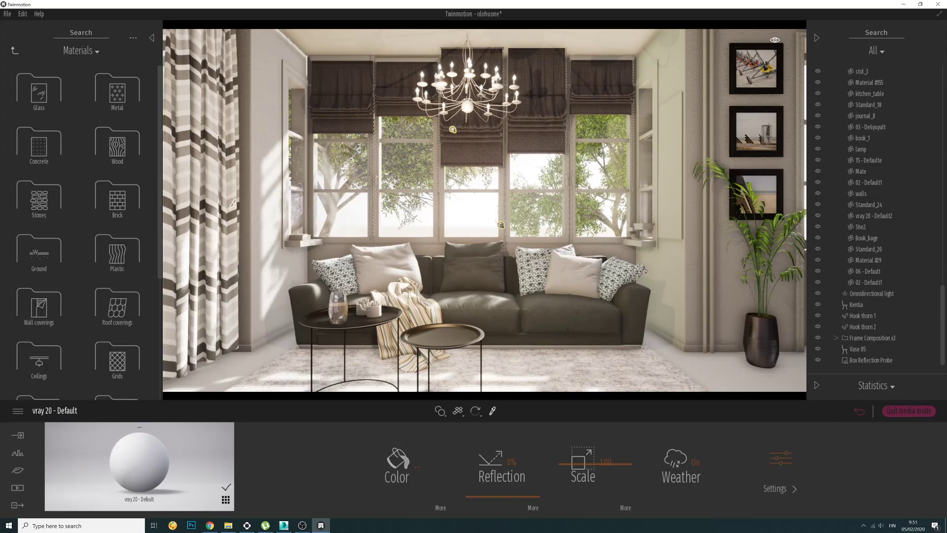
# Step: Load the TheSwedishFabricCompany image from the H: drive's OldWorkingProjects\x folder as the panel material's color texture
pyautogui.click(441, 508)
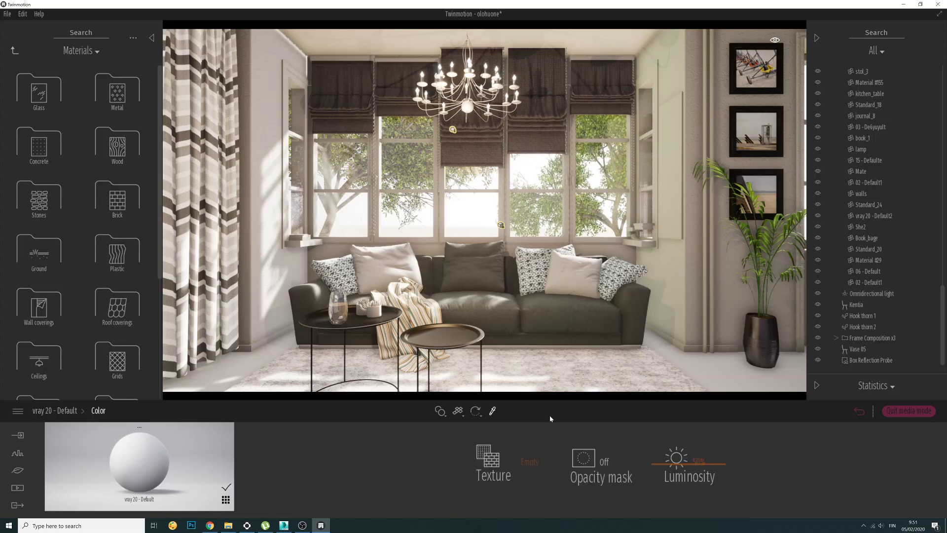
pyautogui.click(527, 466)
pyautogui.click(513, 398)
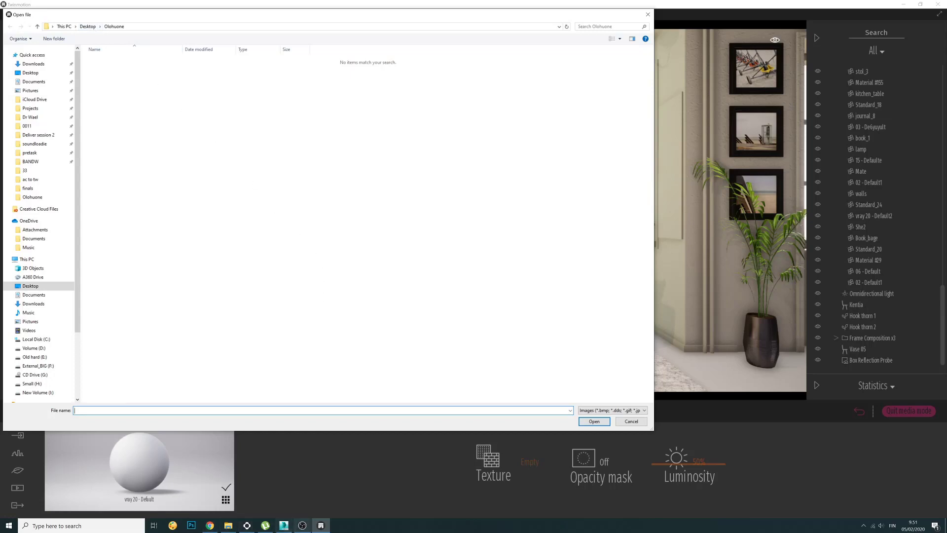
pyautogui.click(228, 525)
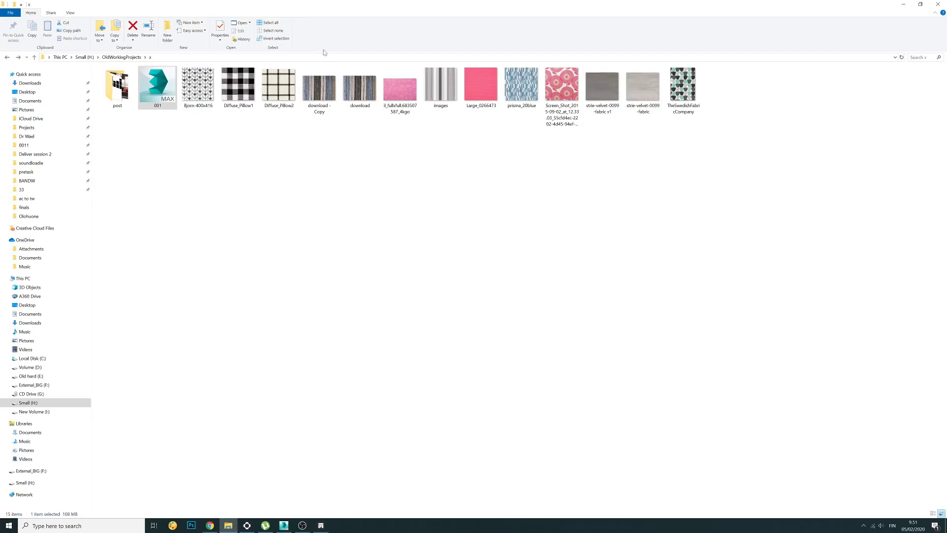
pyautogui.moveTo(549, 10); pyautogui.dragTo(549, 226)
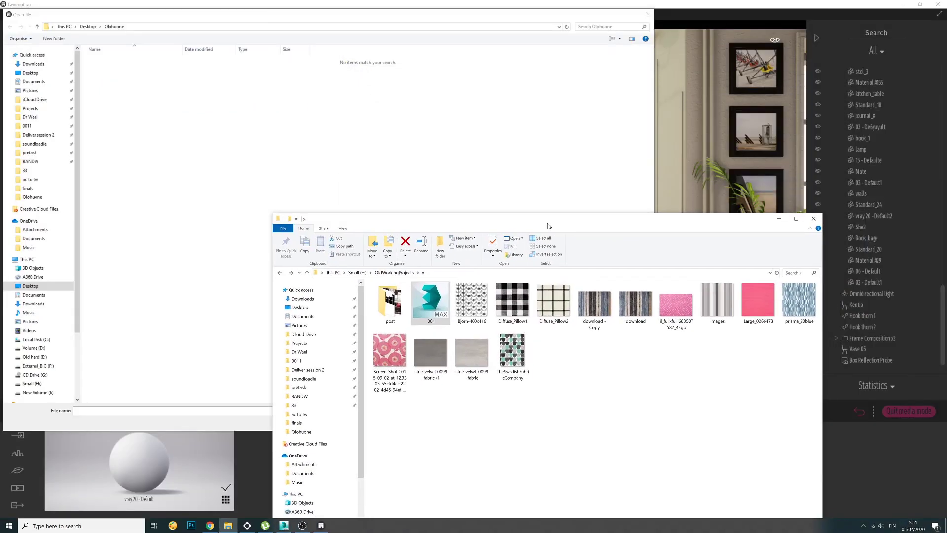
pyautogui.click(501, 272)
pyautogui.hotkey('ctrl', 'c')
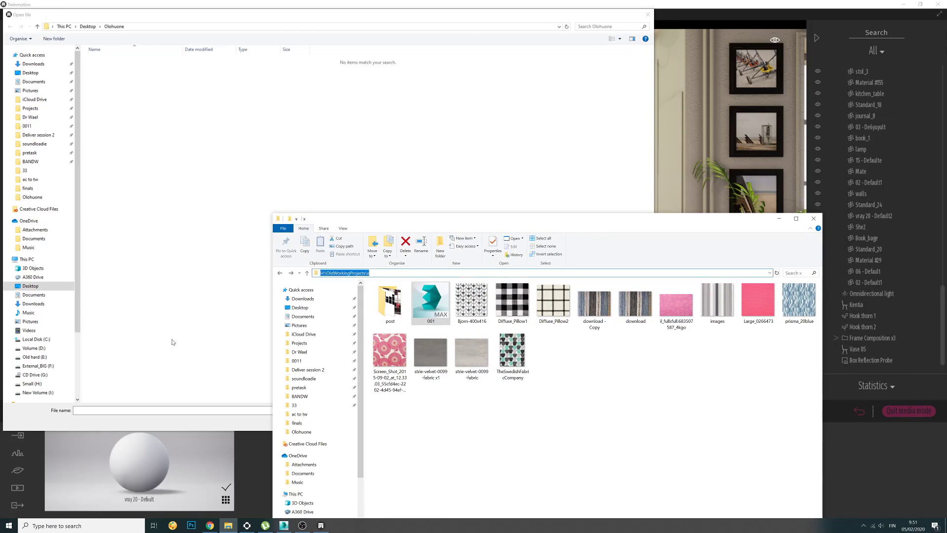
pyautogui.click(187, 423)
pyautogui.hotkey('ctrl', 'v')
pyautogui.press('Return')
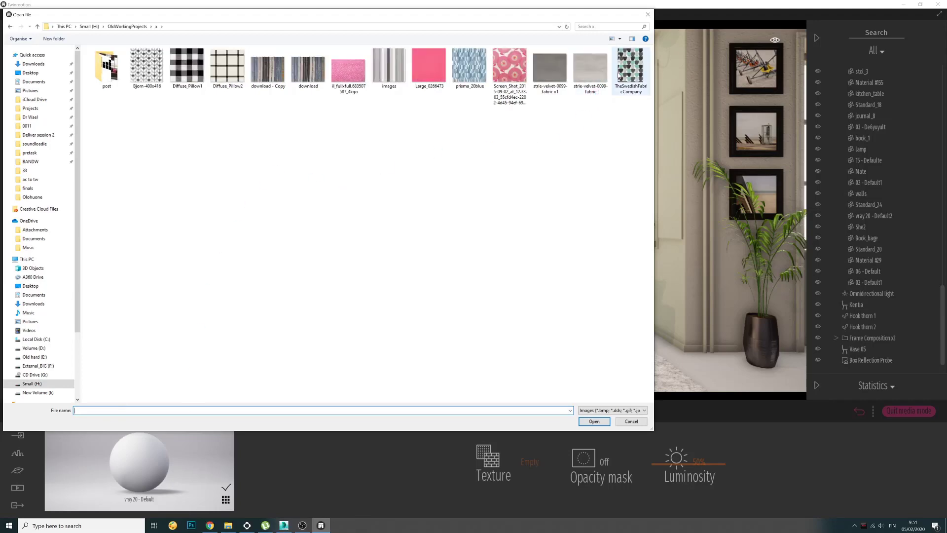
pyautogui.click(619, 74)
pyautogui.doubleClick(619, 74)
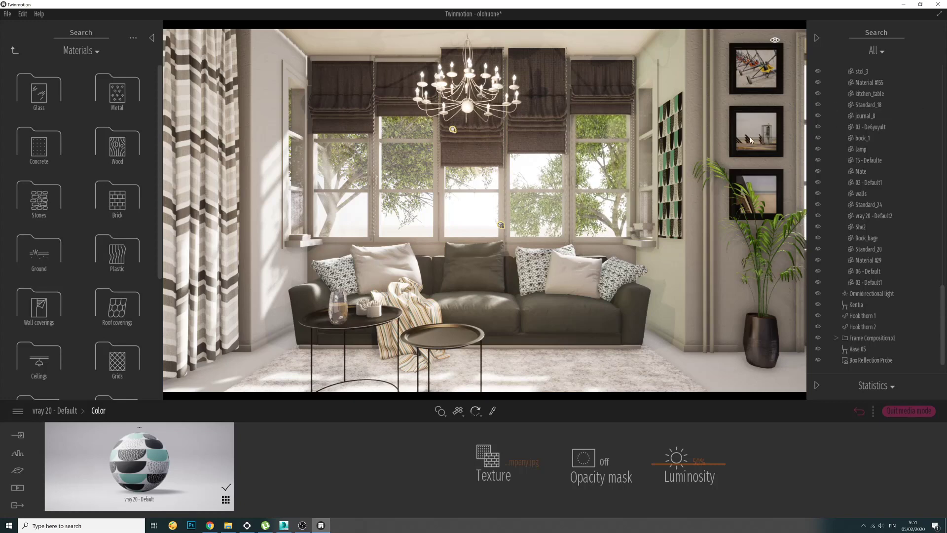
# Step: Move the three-picture frame composition lower on the wall beside the windows
pyautogui.click(734, 157)
pyautogui.moveTo(758, 165); pyautogui.dragTo(754, 196)
pyautogui.press('space')
pyautogui.press('space')
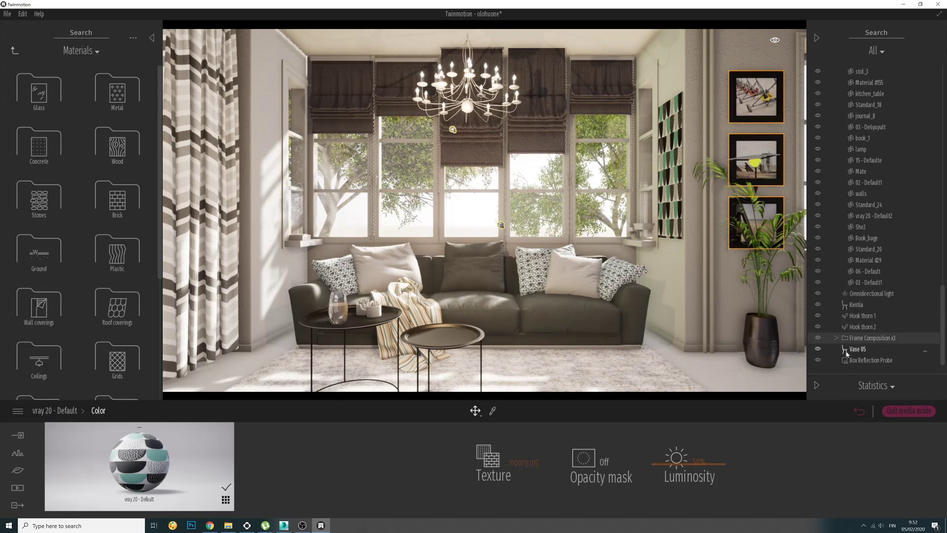
# Step: Delete the topmost picture, SM_FrameComposition3x01, from the frame composition
pyautogui.doubleClick(869, 338)
pyautogui.click(867, 316)
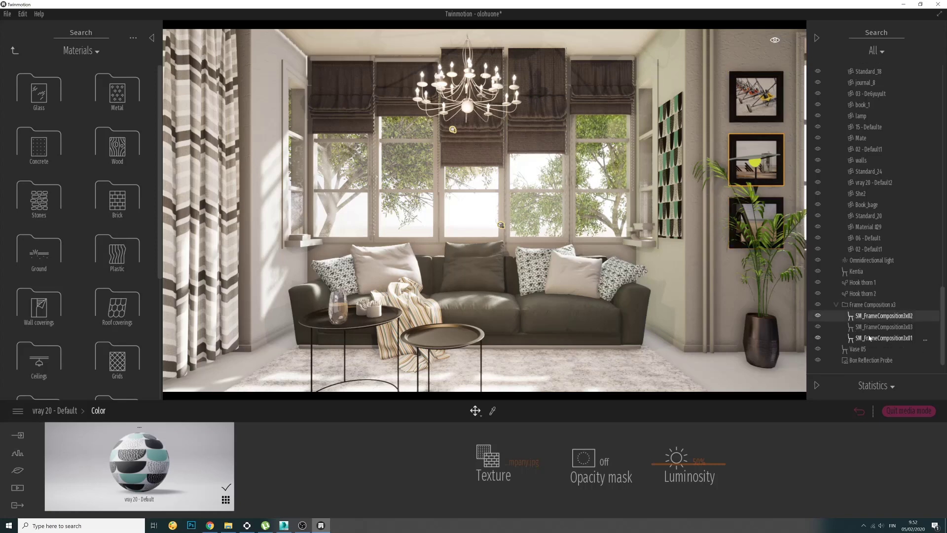
pyautogui.click(870, 338)
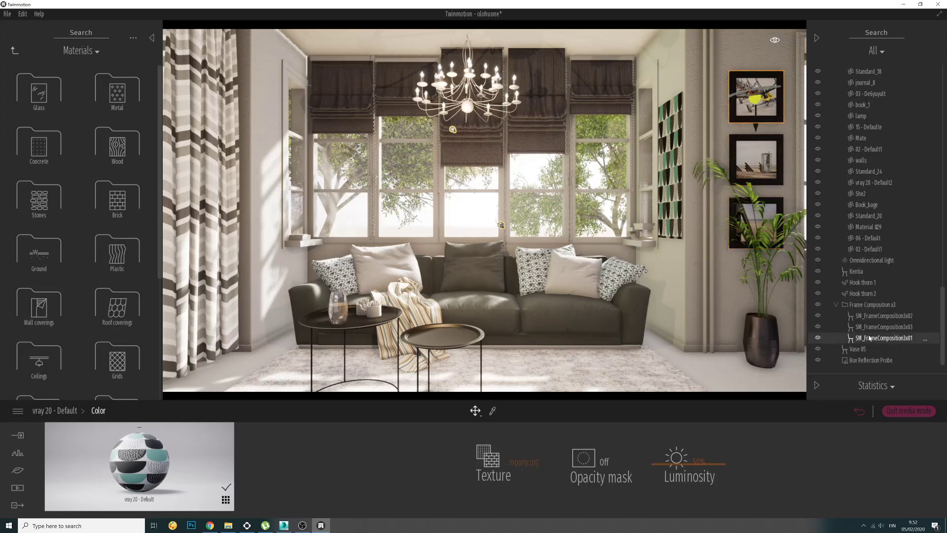
pyautogui.press('Delete')
# Step: Raise the upper remaining picture slightly away from the lower one, and lift both frames together higher on the wall
pyautogui.click(872, 326)
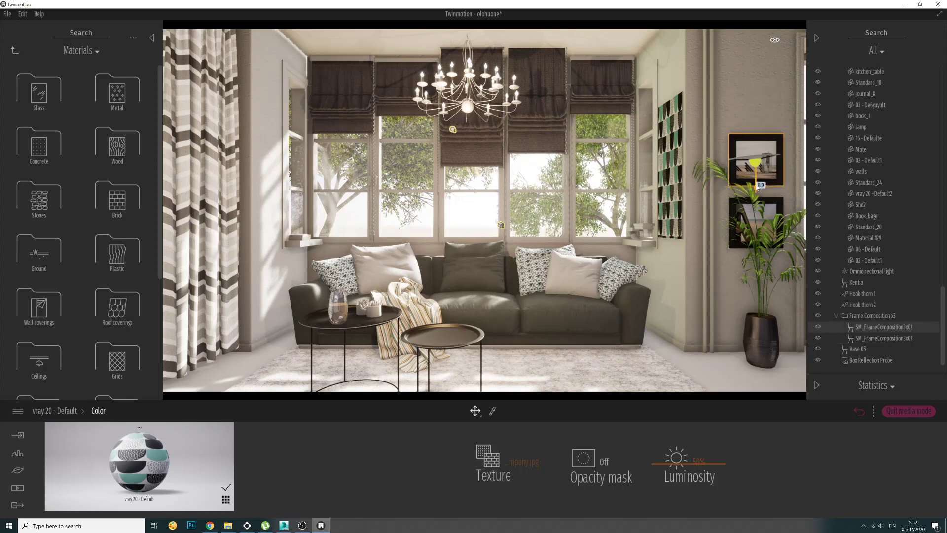
pyautogui.moveTo(758, 186); pyautogui.dragTo(758, 170)
pyautogui.click(857, 317)
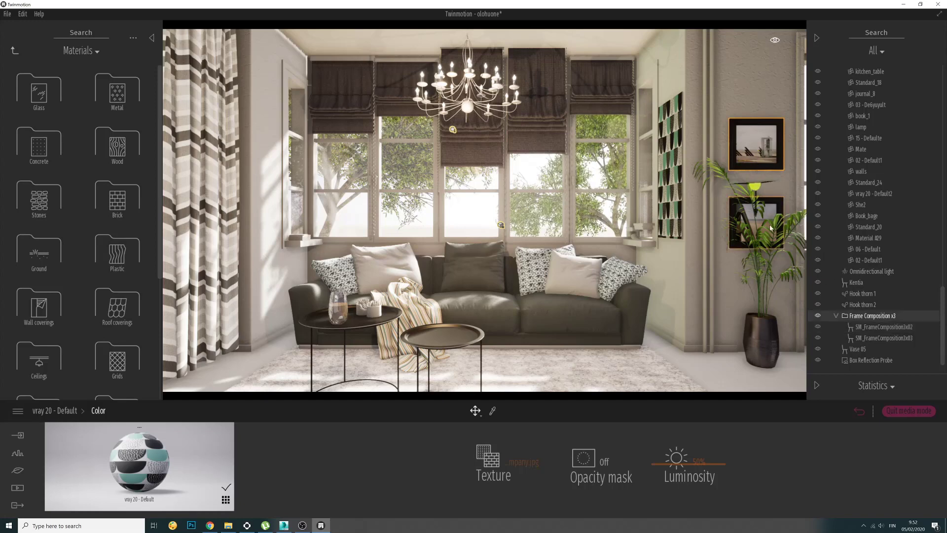
pyautogui.moveTo(757, 211); pyautogui.dragTo(756, 188)
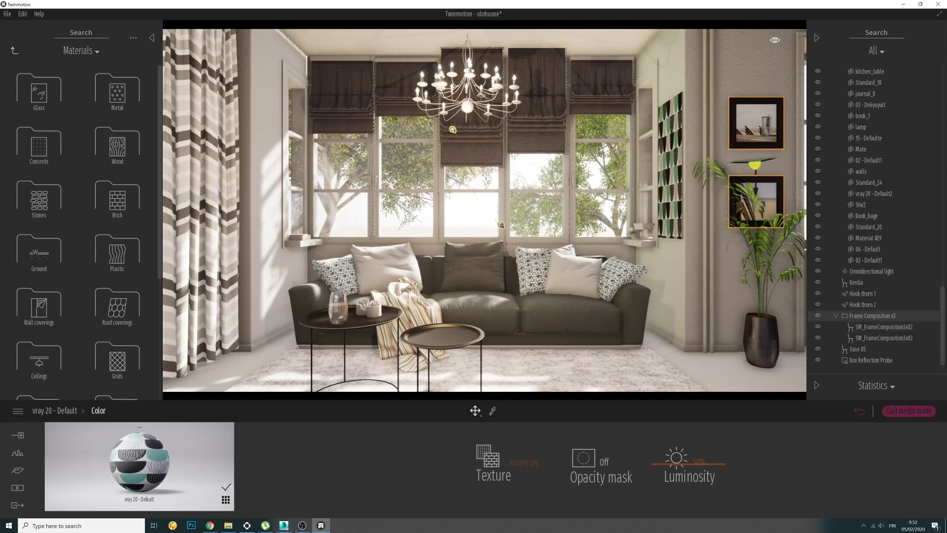
pyautogui.press('Escape')
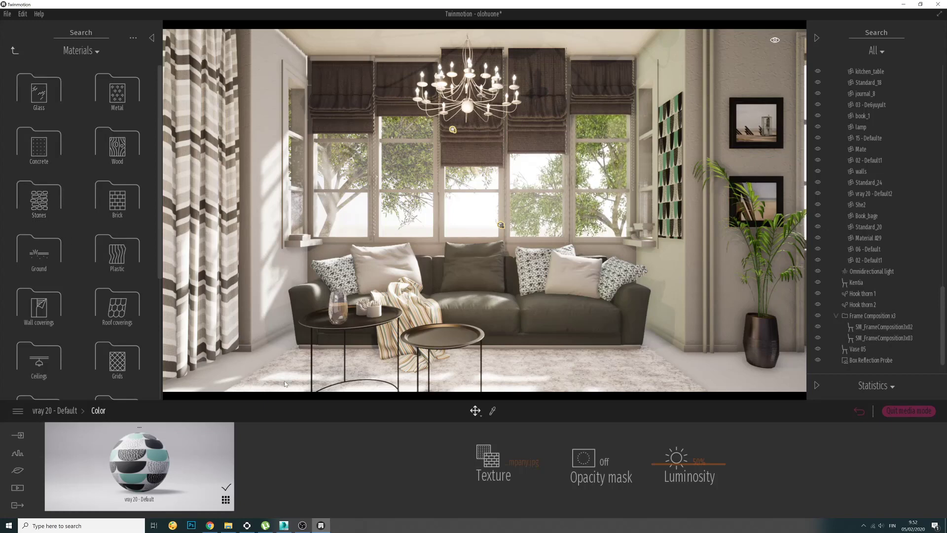
# Step: Recolor the small potted plant on the coffee table, material tp1, to a darker green and save the project
pyautogui.click(493, 411)
pyautogui.click(413, 310)
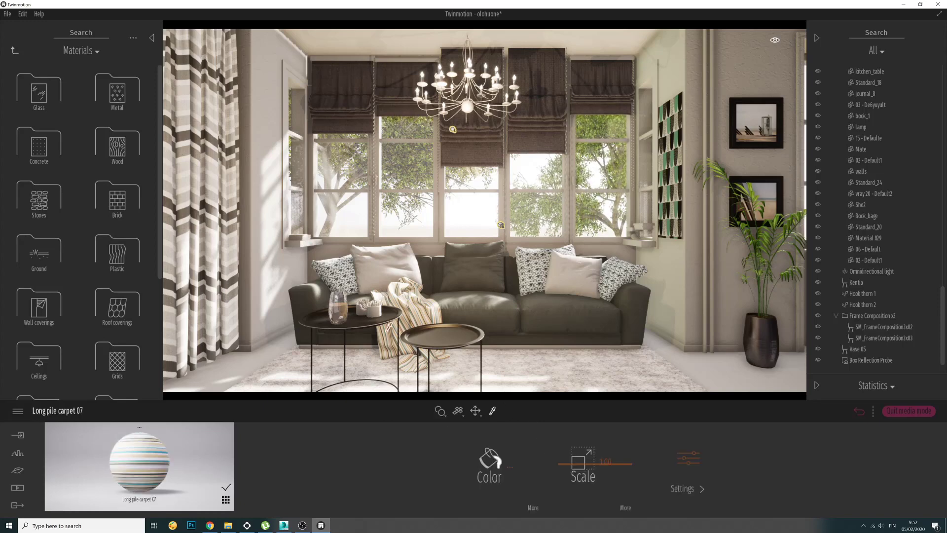
pyautogui.click(393, 271)
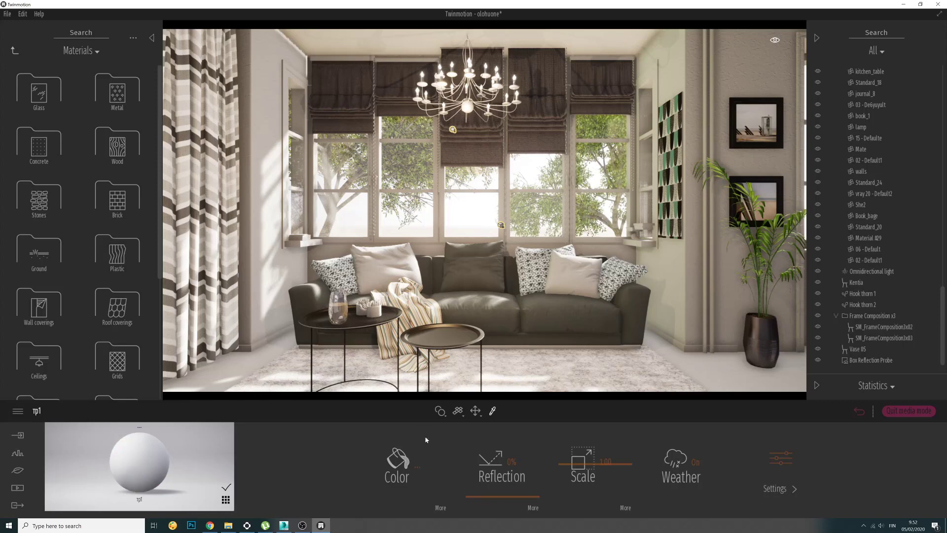
pyautogui.click(402, 457)
pyautogui.moveTo(405, 291); pyautogui.dragTo(382, 293)
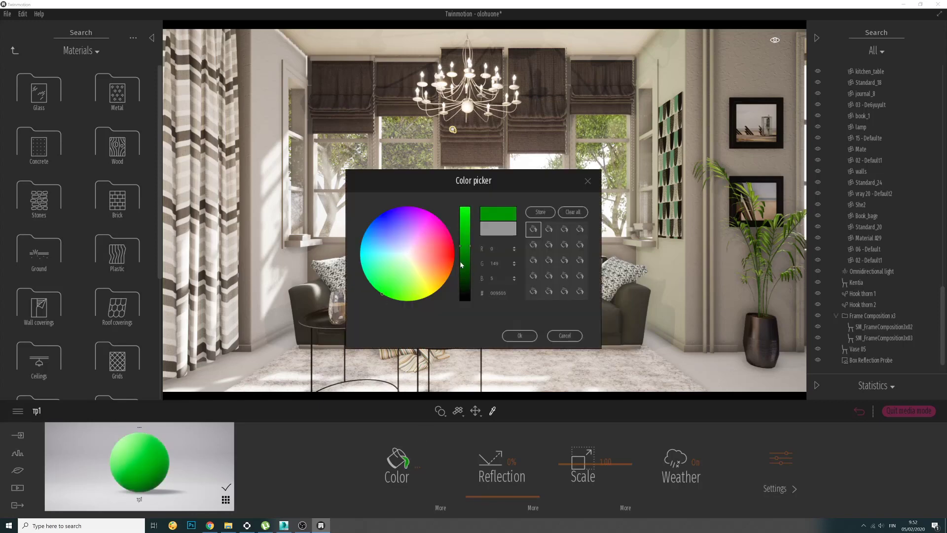
pyautogui.moveTo(465, 245); pyautogui.dragTo(467, 260)
pyautogui.click(517, 335)
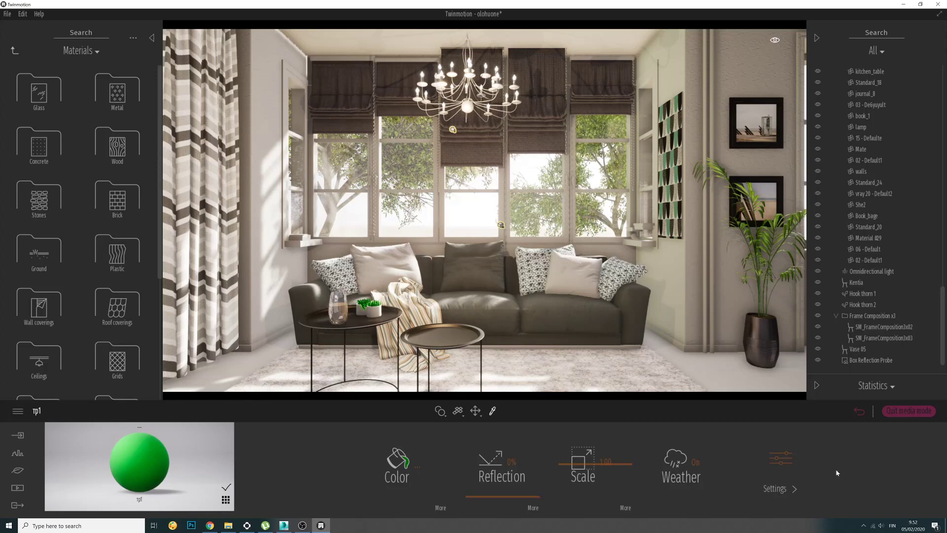
pyautogui.click(789, 471)
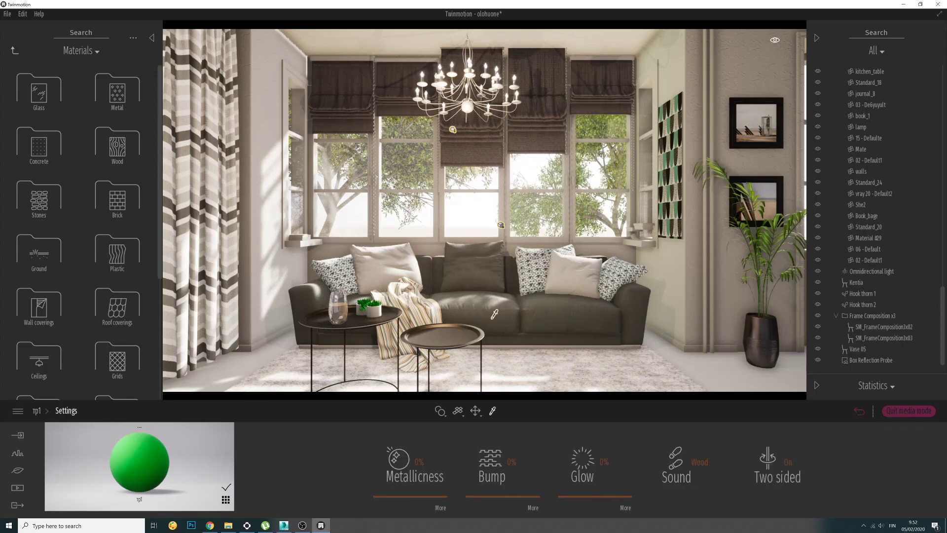
pyautogui.press('Escape')
pyautogui.hotkey('ctrl', 's')
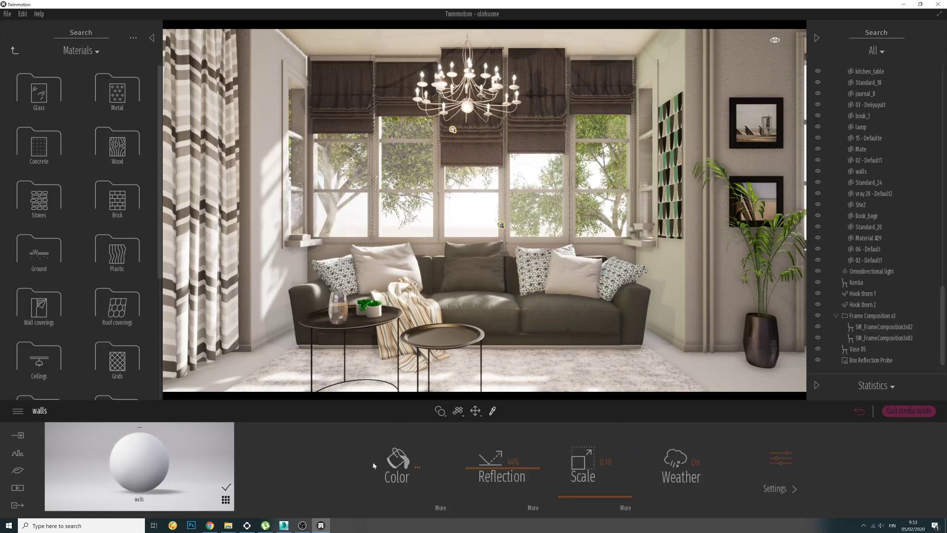
# Step: Brighten the grey color of the walls material slightly
pyautogui.click(393, 461)
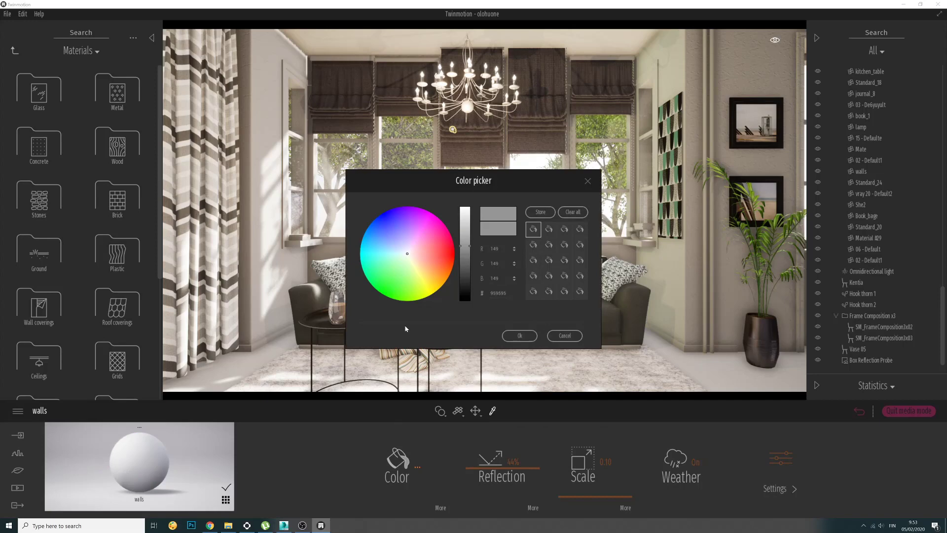
pyautogui.click(464, 242)
pyautogui.click(518, 335)
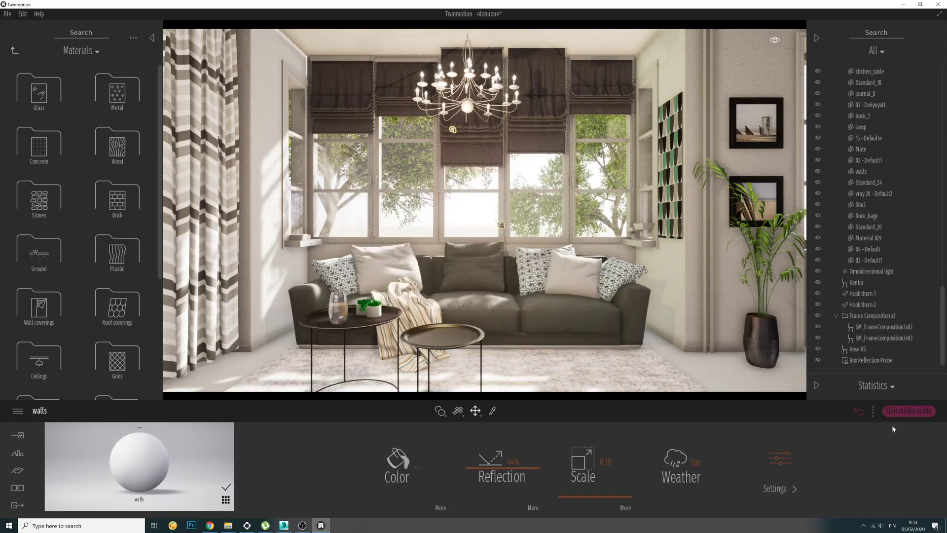
# Step: Export Image 01 as a still image into the Olohuone folder
pyautogui.click(18, 504)
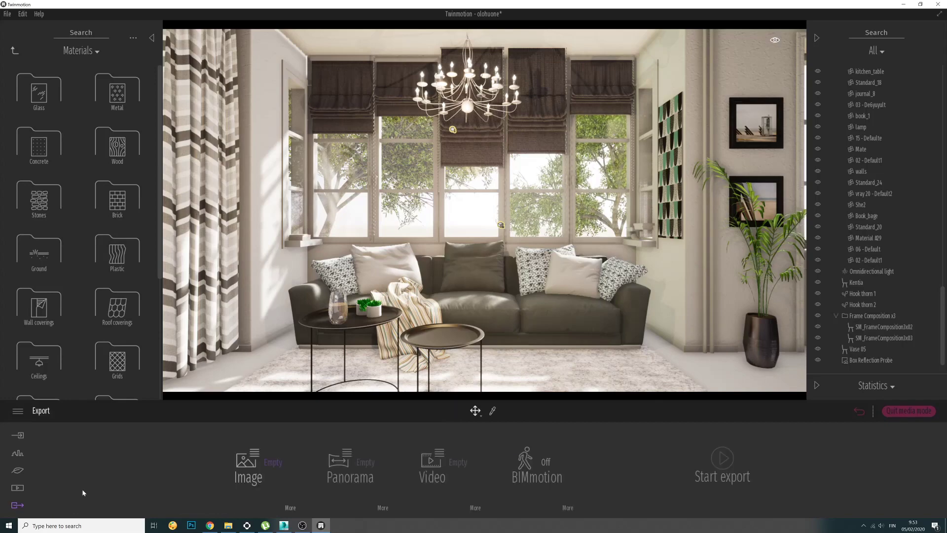
pyautogui.click(262, 462)
pyautogui.click(261, 434)
pyautogui.click(717, 467)
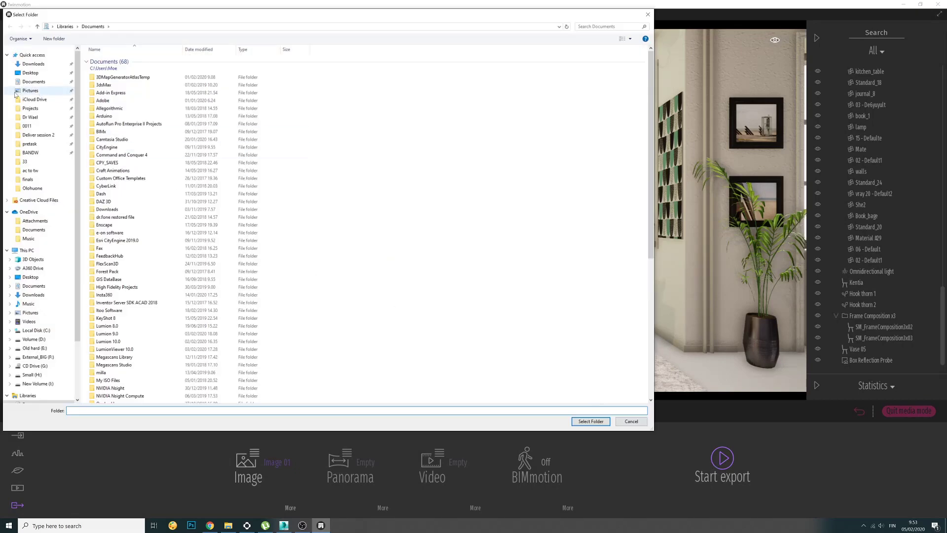
pyautogui.click(32, 188)
pyautogui.click(582, 422)
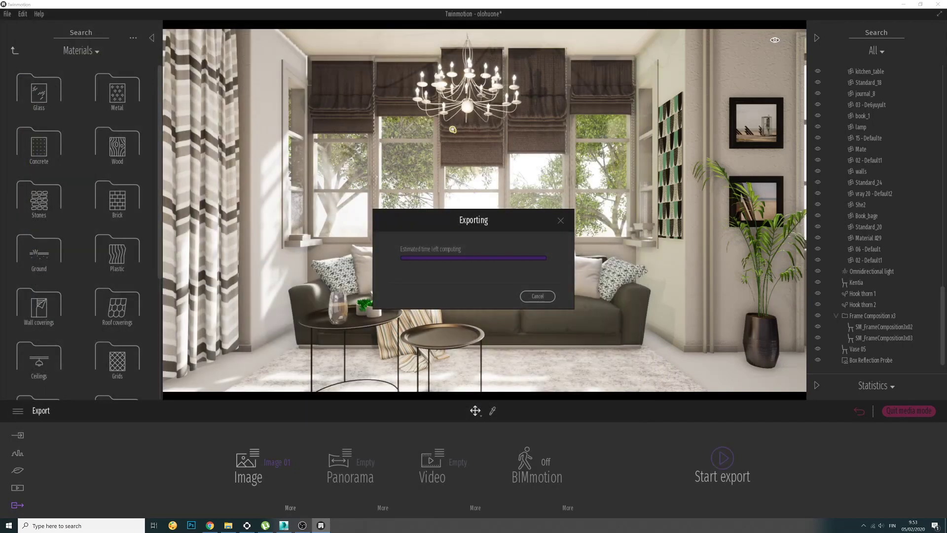